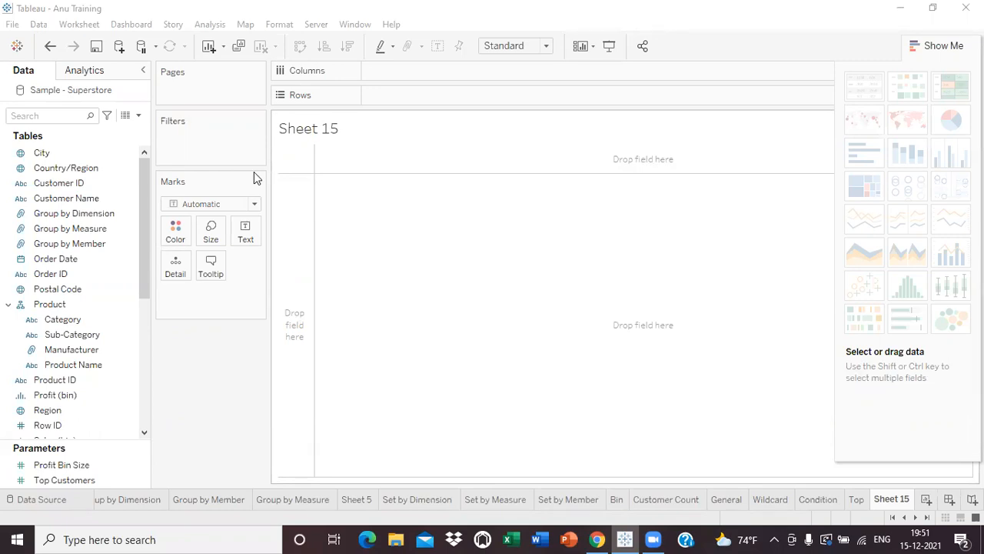
pyautogui.click(213, 28)
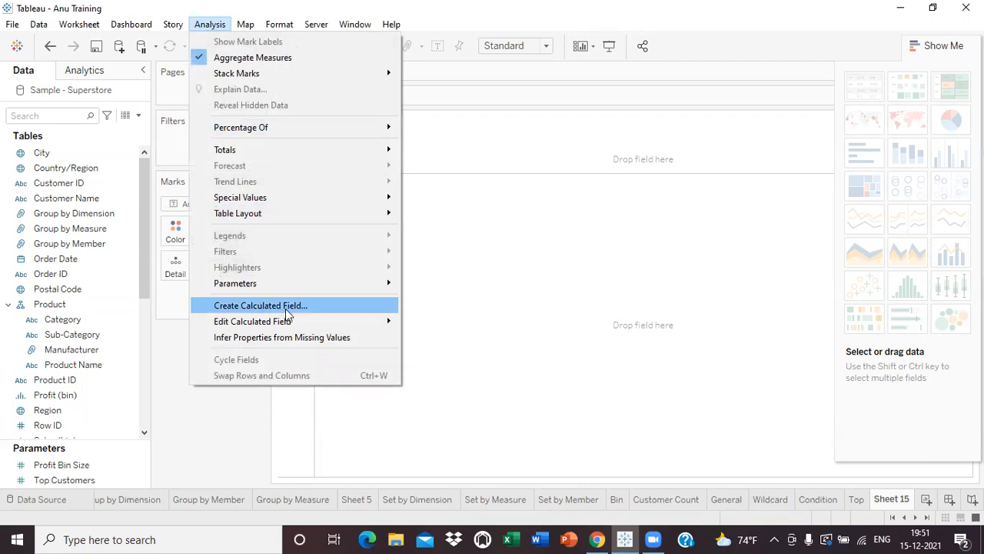
pyautogui.click(201, 407)
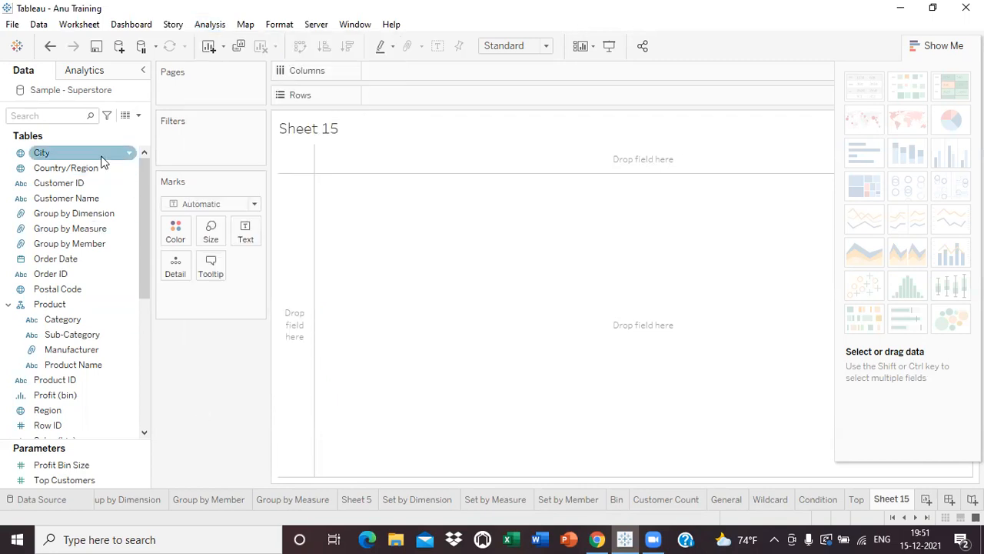
pyautogui.click(139, 116)
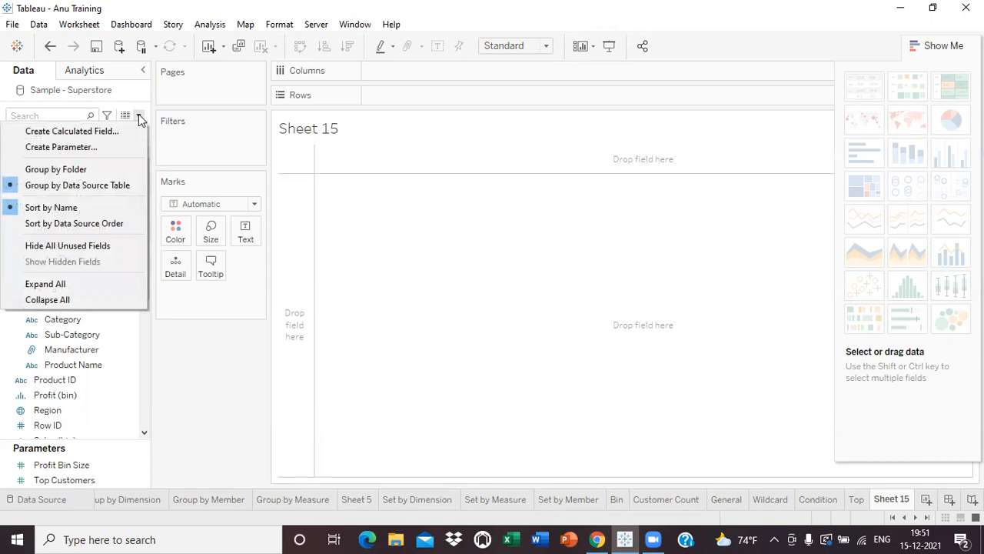
pyautogui.click(140, 116)
pyautogui.click(139, 116)
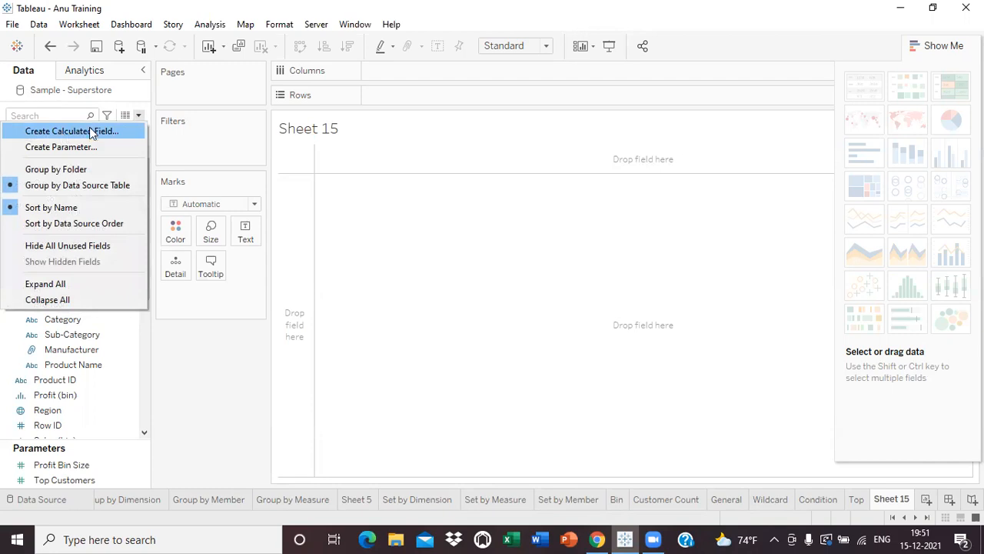
pyautogui.click(173, 357)
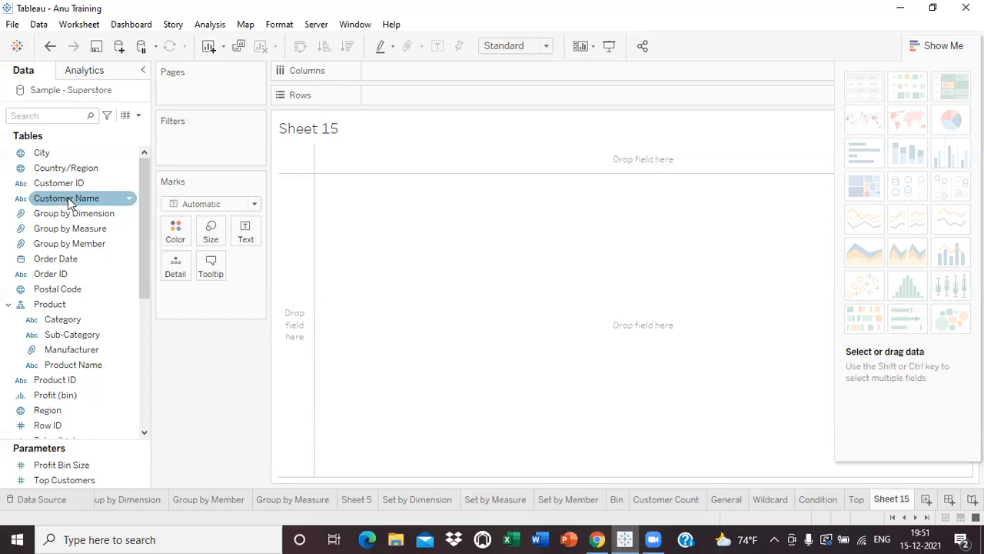
pyautogui.click(129, 201)
pyautogui.moveTo(185, 304)
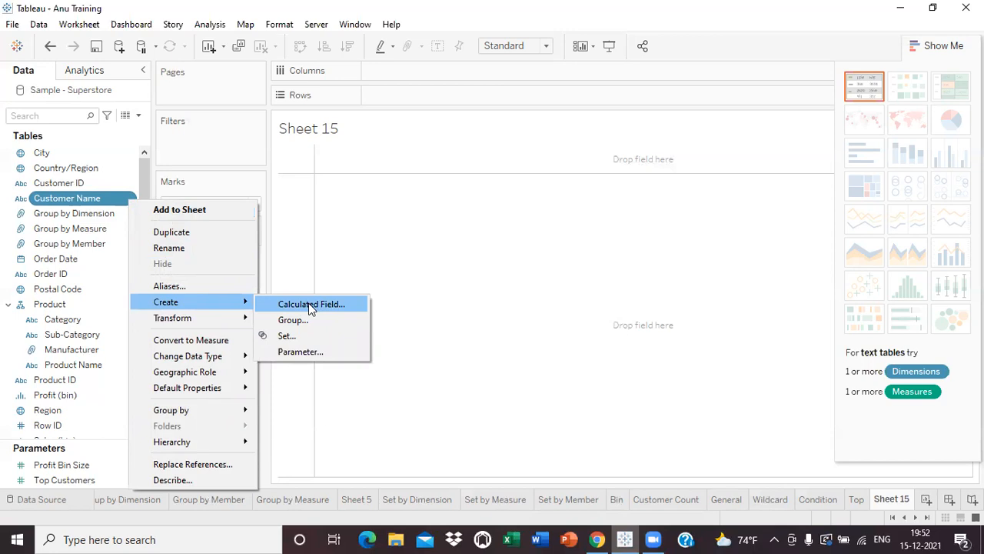
pyautogui.click(348, 264)
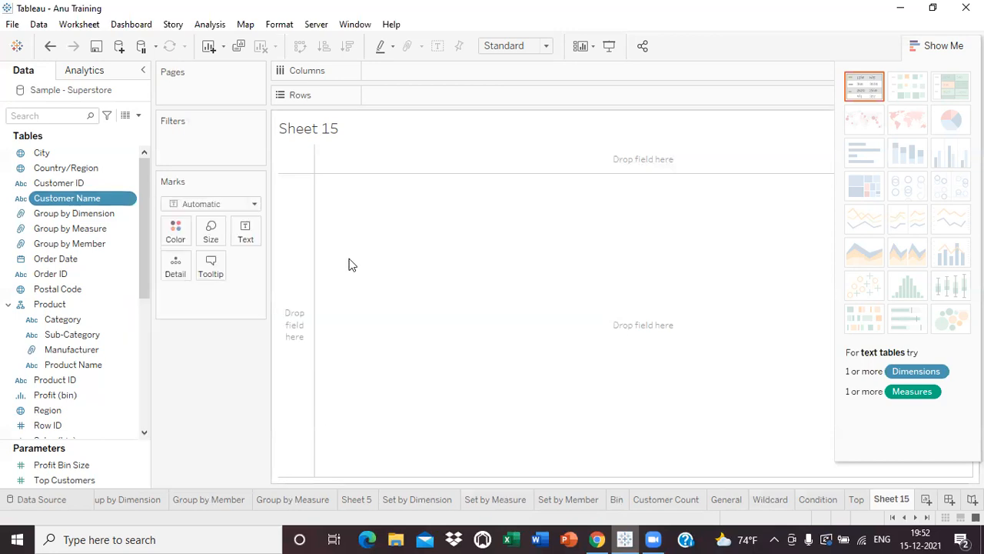
# - Start a new calculated field and name it FUCTION
pyautogui.click(139, 118)
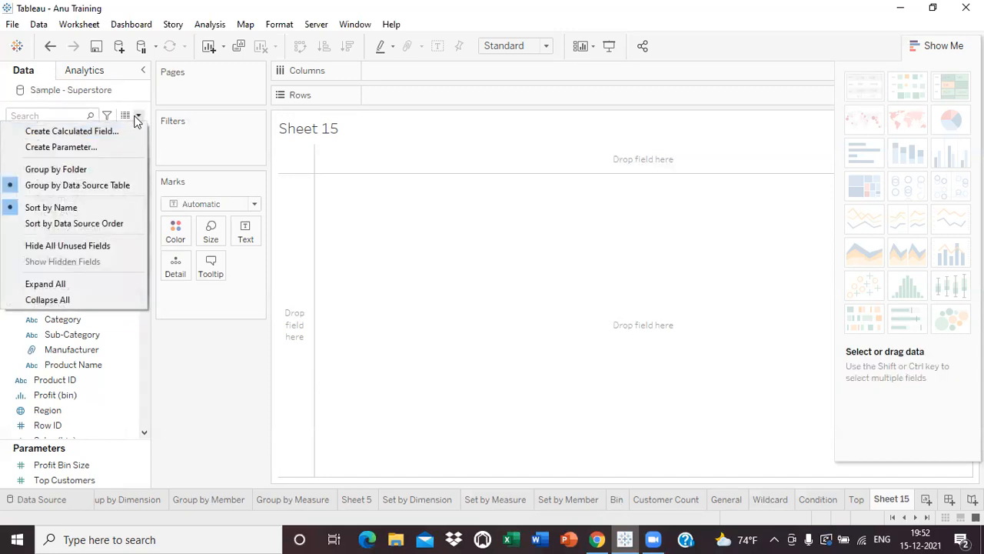
pyautogui.click(69, 132)
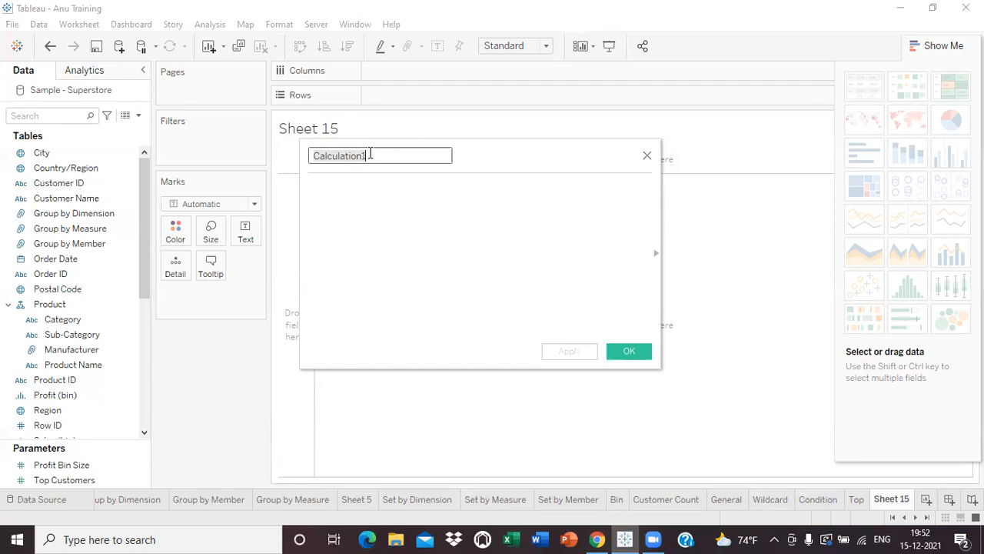
pyautogui.click(373, 155)
pyautogui.press('BackSpace')
pyautogui.press('BackSpace')
pyautogui.press('BackSpace')
pyautogui.press('BackSpace')
pyautogui.press('BackSpace')
pyautogui.press('BackSpace')
pyautogui.press('BackSpace')
pyautogui.press('BackSpace')
pyautogui.press('BackSpace')
pyautogui.press('BackSpace')
pyautogui.press('BackSpace')
pyautogui.press('BackSpace')
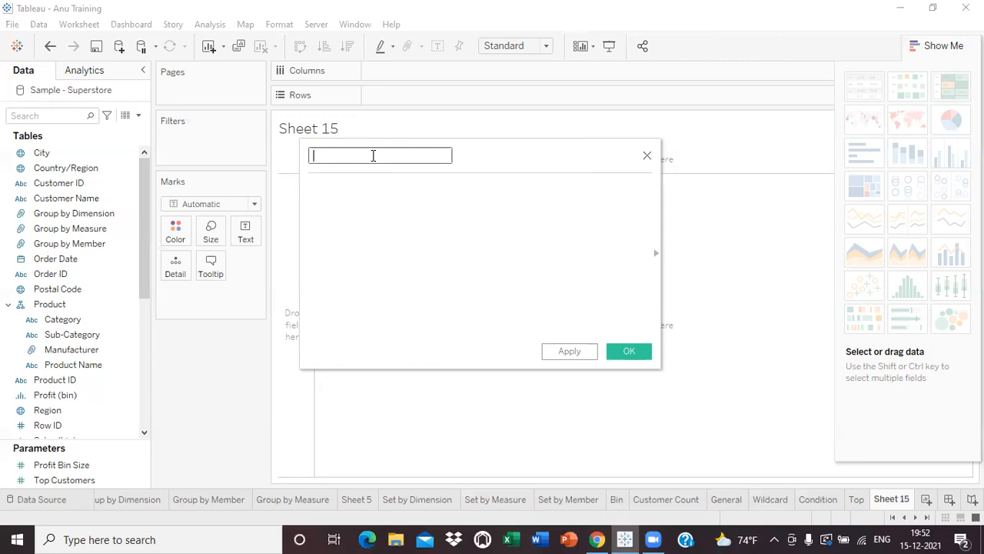
pyautogui.write('TION')
pyautogui.click(352, 202)
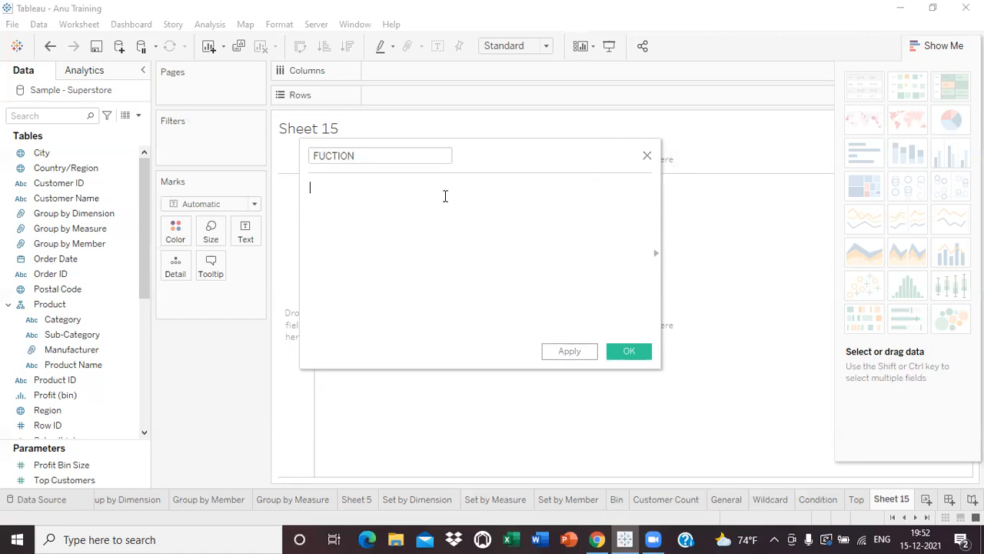
# - Examine the Number and Date functions in the function reference, including the DATEDIFF description, and close the calculation editor without saving
pyautogui.click(658, 253)
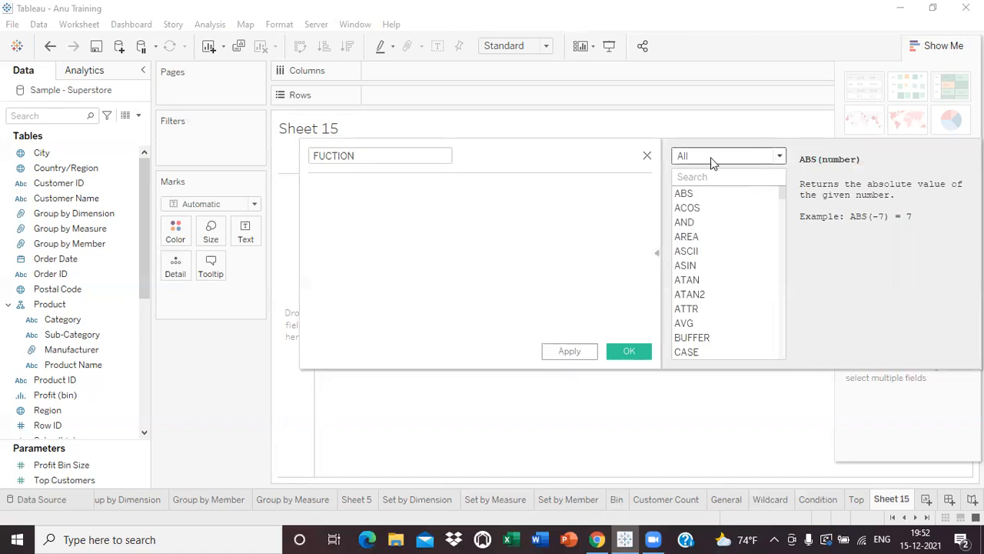
pyautogui.click(780, 156)
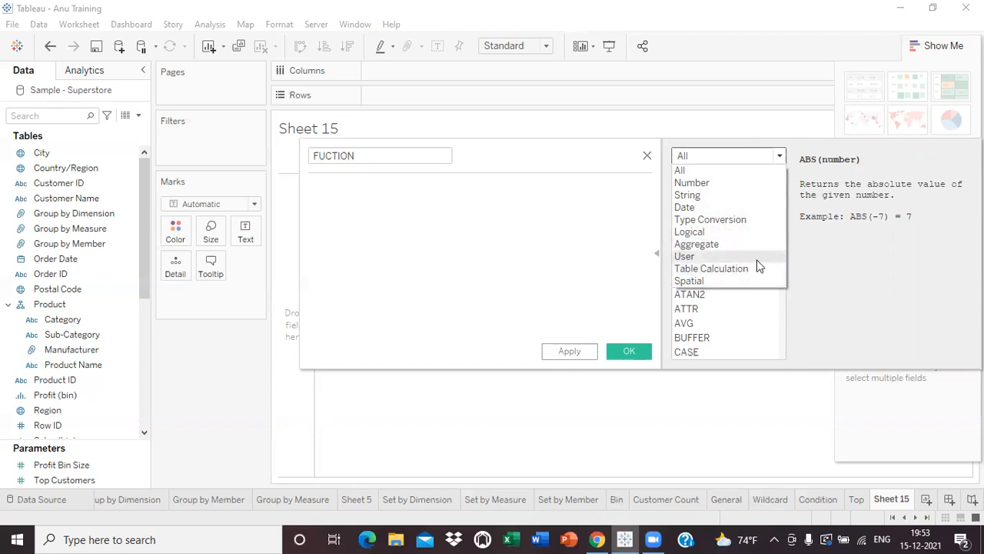
pyautogui.click(691, 183)
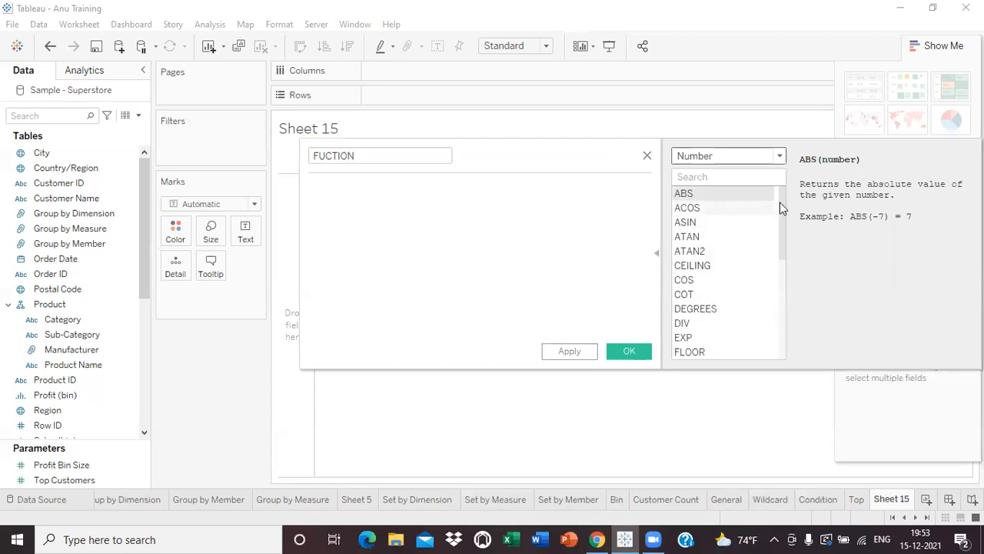
pyautogui.moveTo(782, 231); pyautogui.dragTo(783, 317)
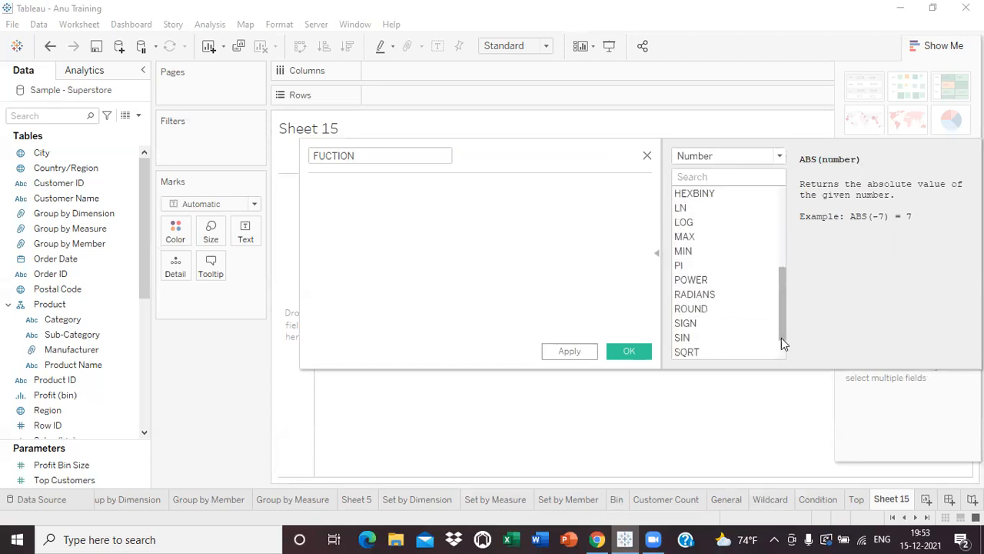
pyautogui.scroll(4, 772, 274)
pyautogui.scroll(-6, 773, 253)
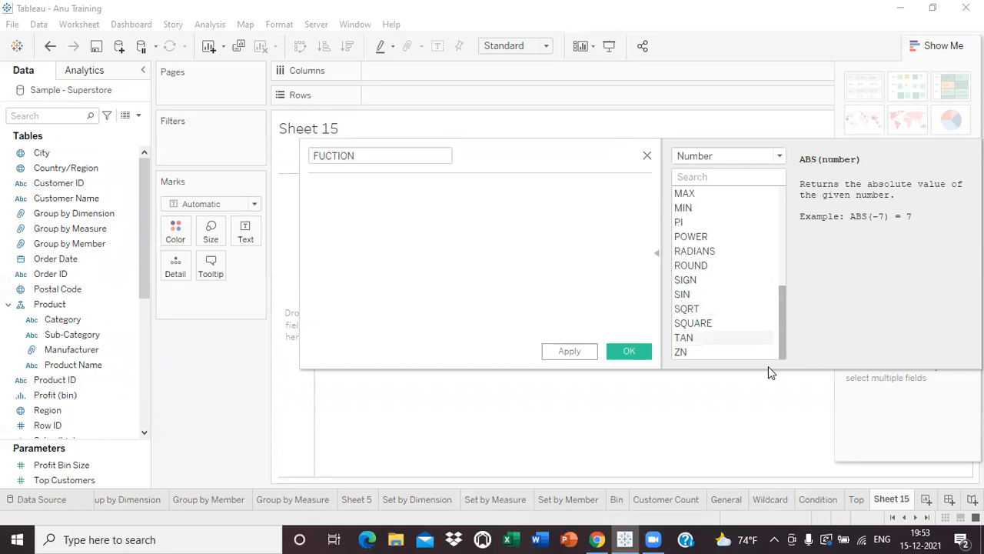
pyautogui.scroll(6, 769, 231)
pyautogui.click(777, 156)
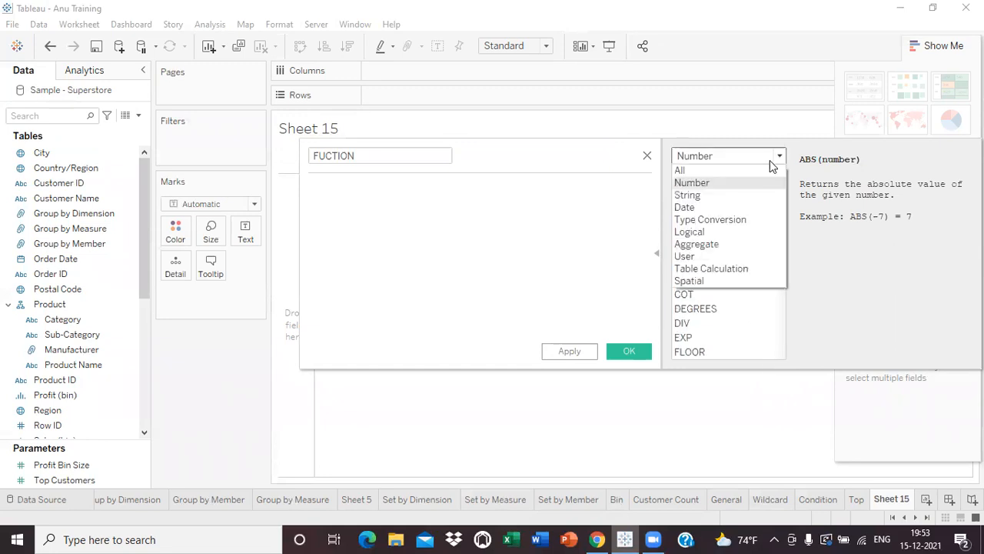
pyautogui.click(686, 208)
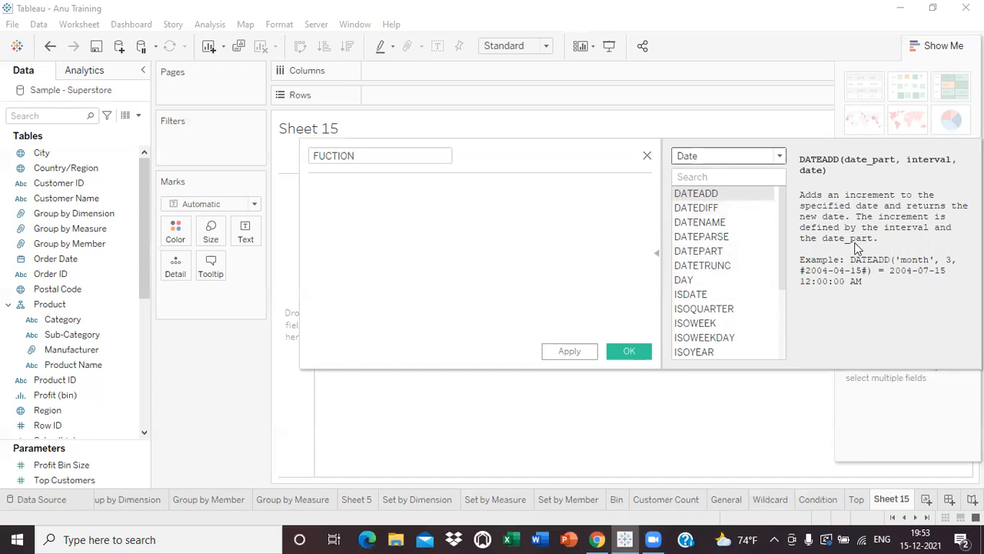
pyautogui.click(699, 211)
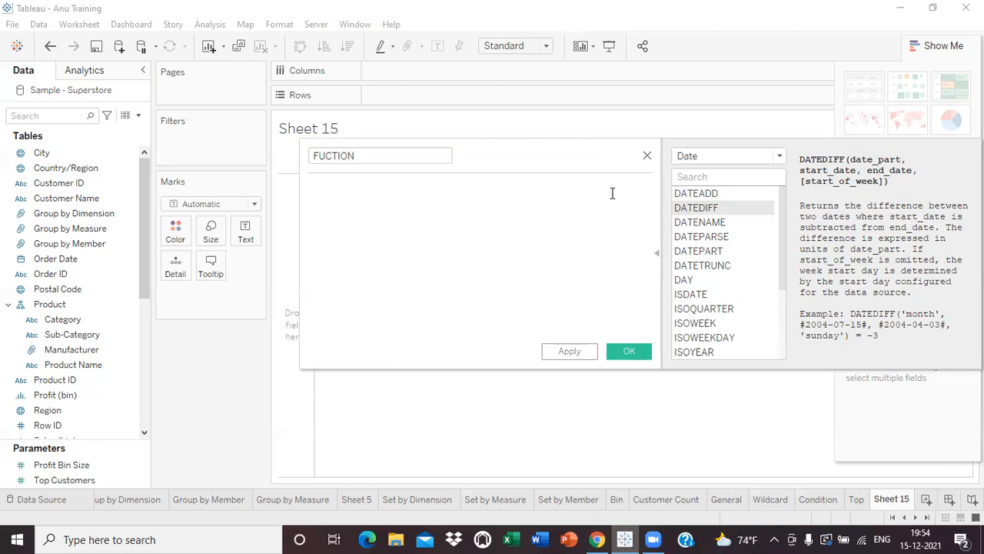
pyautogui.click(648, 157)
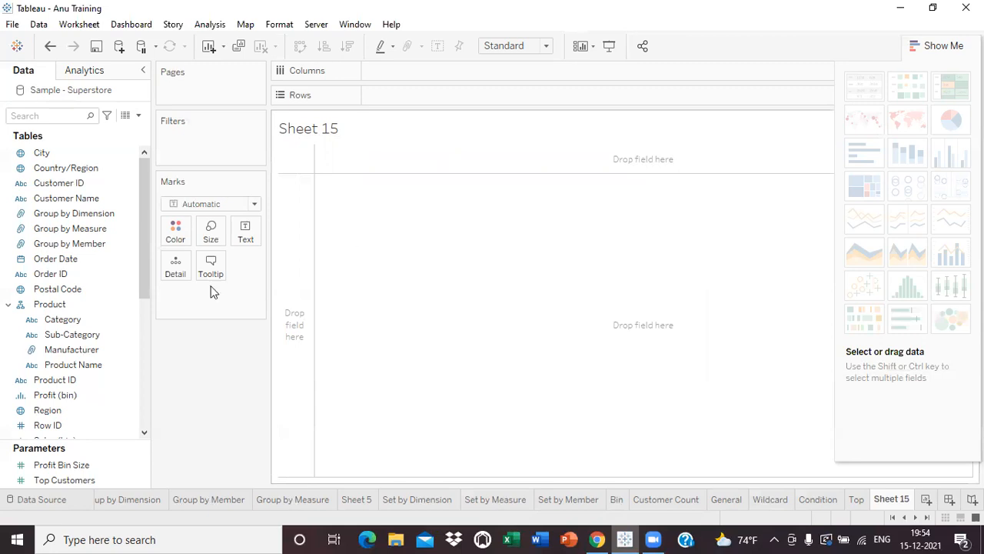
# - Place the Region dimension on Rows of Sheet 15
pyautogui.click(71, 336)
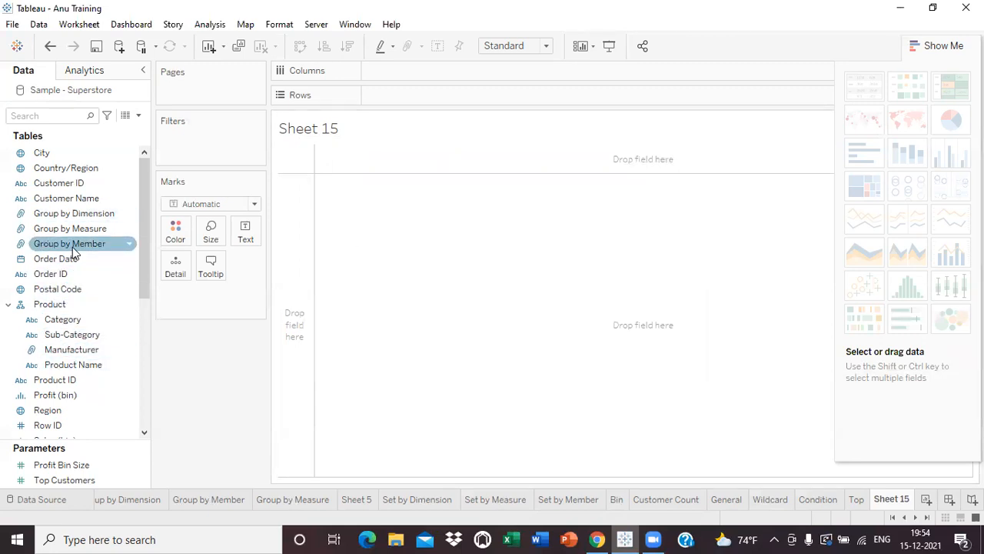
pyautogui.moveTo(141, 264); pyautogui.dragTo(145, 293)
pyautogui.click(48, 366)
pyautogui.moveTo(50, 364); pyautogui.dragTo(394, 99)
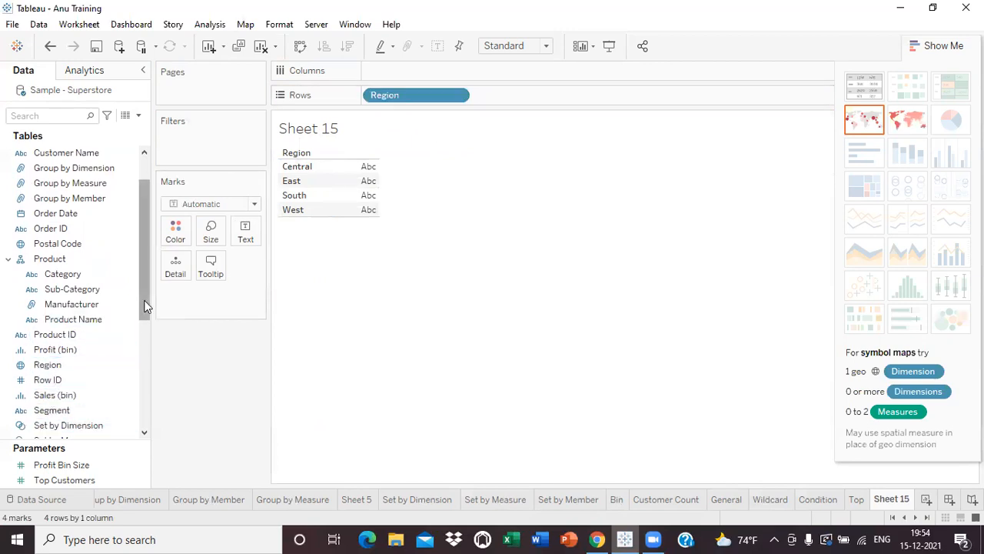
# - Add the State dimension to Columns and convert the view to a text table
pyautogui.moveTo(147, 303); pyautogui.dragTo(147, 352)
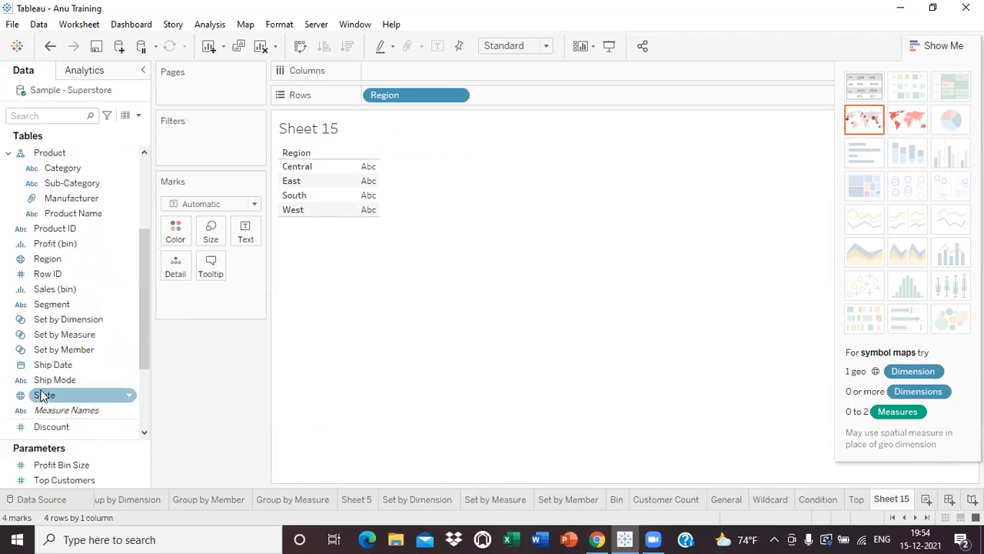
pyautogui.moveTo(44, 395); pyautogui.dragTo(381, 73)
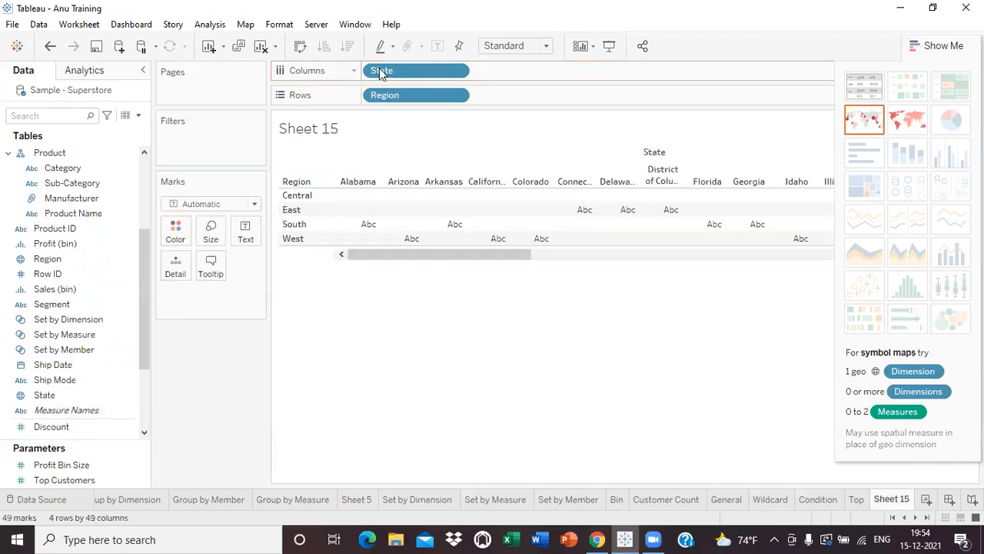
pyautogui.click(865, 91)
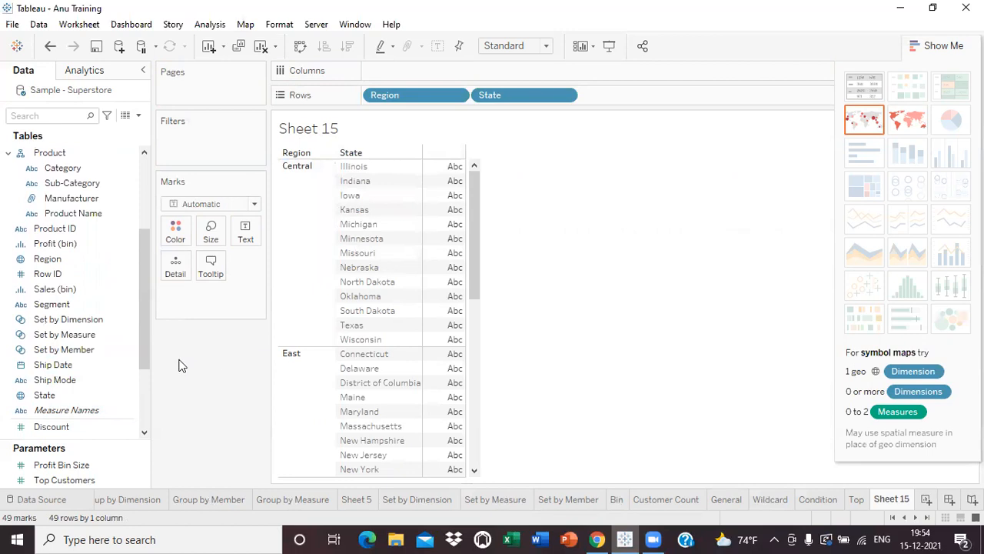
# - Start a new calculated field named FUN CANCAT and collapse the function reference
pyautogui.moveTo(143, 288); pyautogui.dragTo(141, 212)
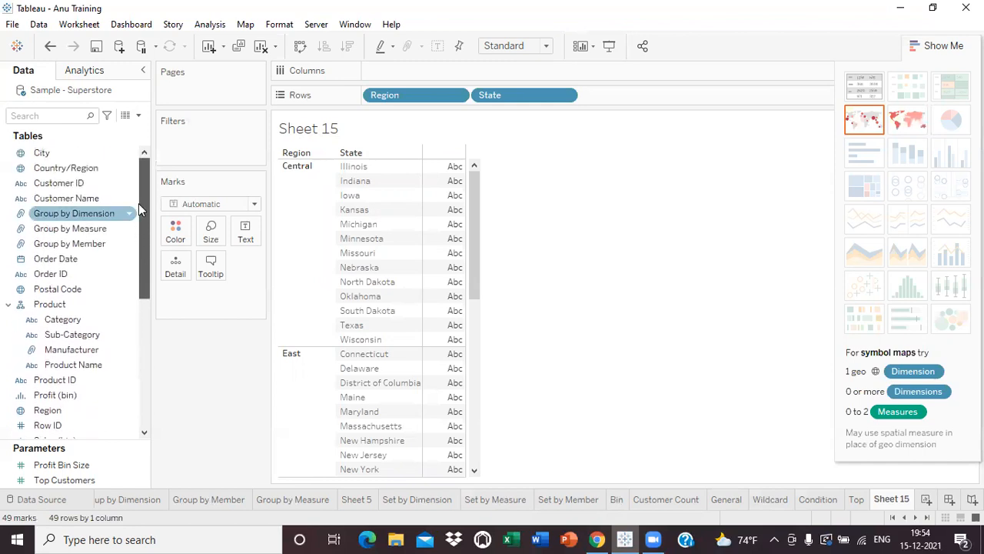
pyautogui.click(138, 115)
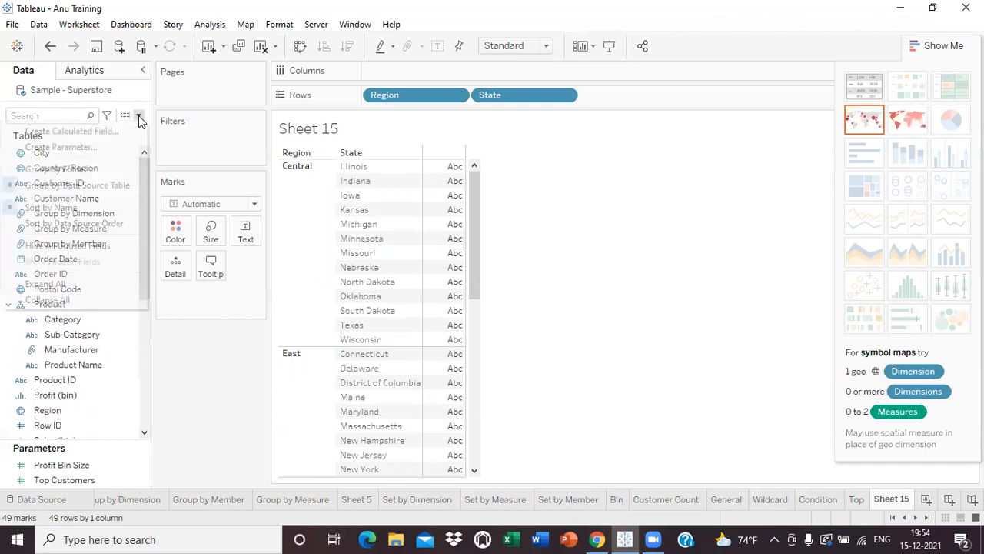
pyautogui.click(100, 130)
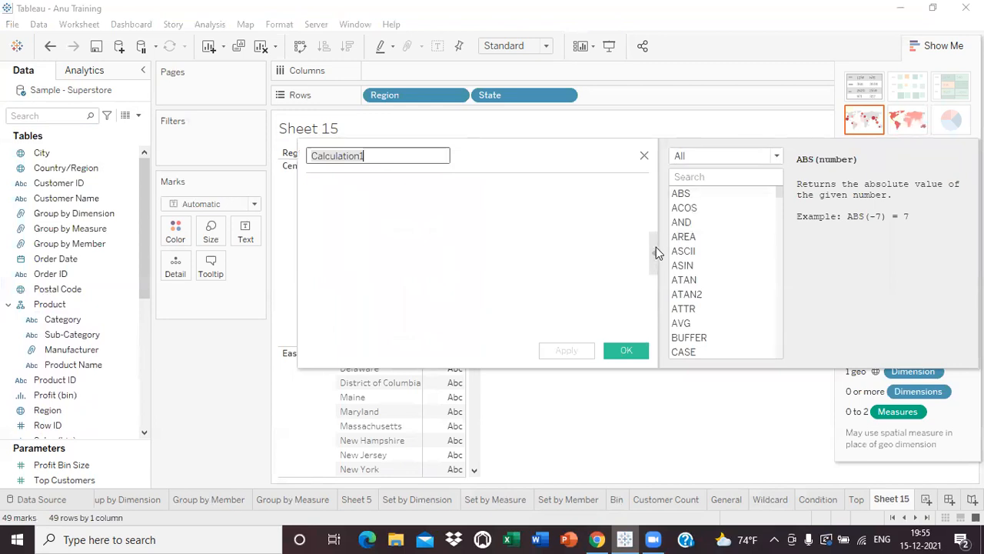
pyautogui.click(654, 251)
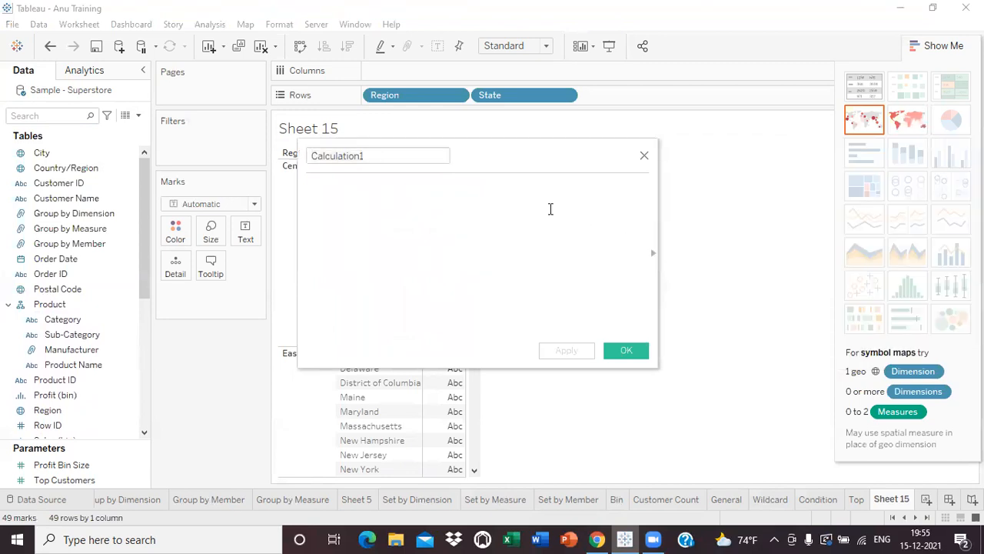
pyautogui.click(369, 154)
pyautogui.press('BackSpace')
pyautogui.press('BackSpace')
pyautogui.press('BackSpace')
pyautogui.press('BackSpace')
pyautogui.press('BackSpace')
pyautogui.press('BackSpace')
pyautogui.press('BackSpace')
pyautogui.press('BackSpace')
pyautogui.press('BackSpace')
pyautogui.press('BackSpace')
pyautogui.press('BackSpace')
pyautogui.press('BackSpace')
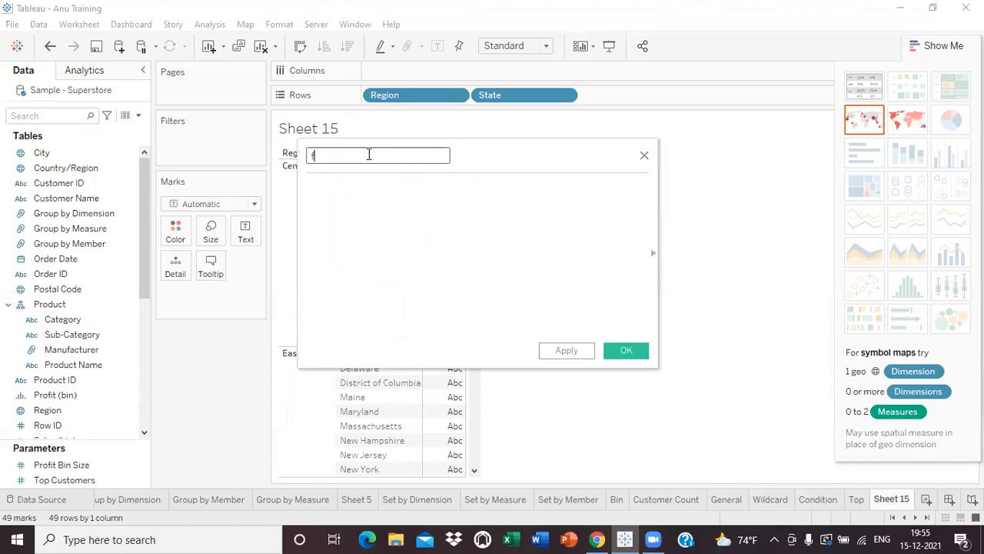
pyautogui.write('un Canc')
pyautogui.press('BackSpace')
pyautogui.press('BackSpace')
pyautogui.press('BackSpace')
pyautogui.press('BackSpace')
pyautogui.write('UN CANCAT')
# - Enter the FUN CANCAT formula [Region]+" "+[State], joining the two fields with a space
pyautogui.click(335, 204)
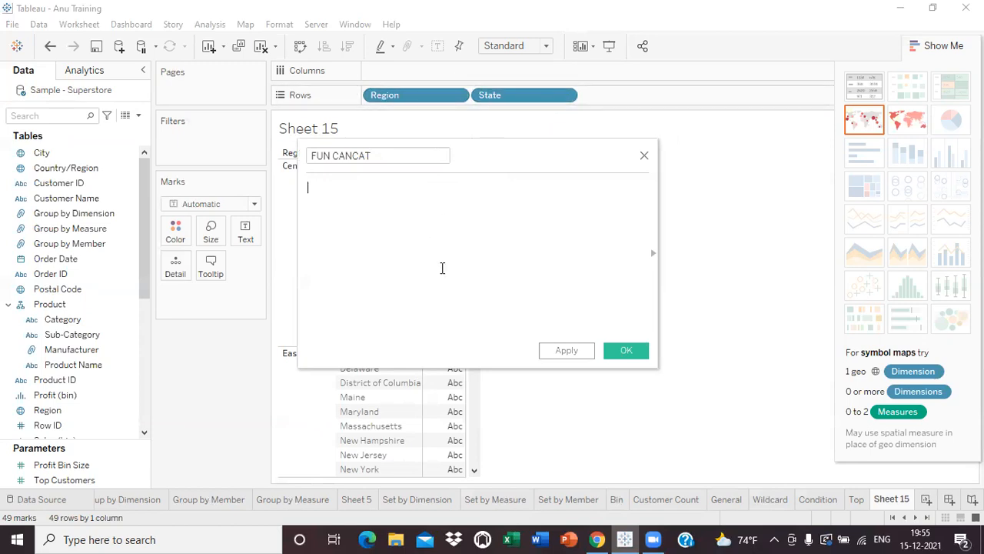
pyautogui.write('REGION')
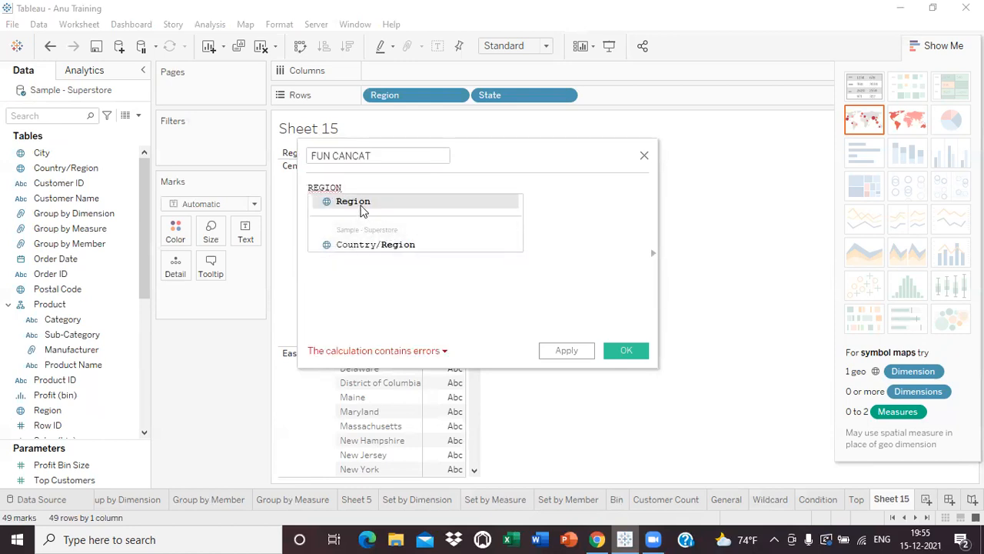
pyautogui.click(360, 206)
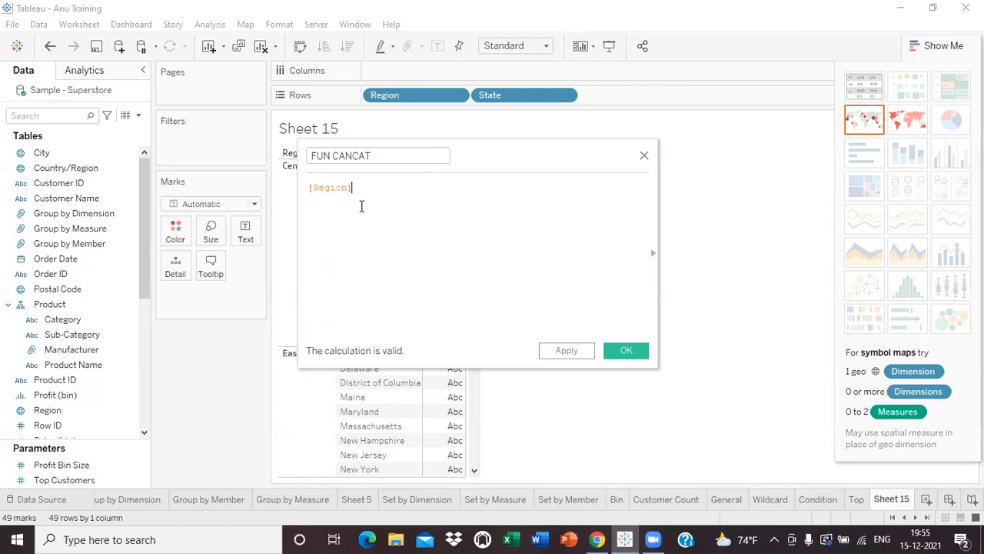
pyautogui.write('+')
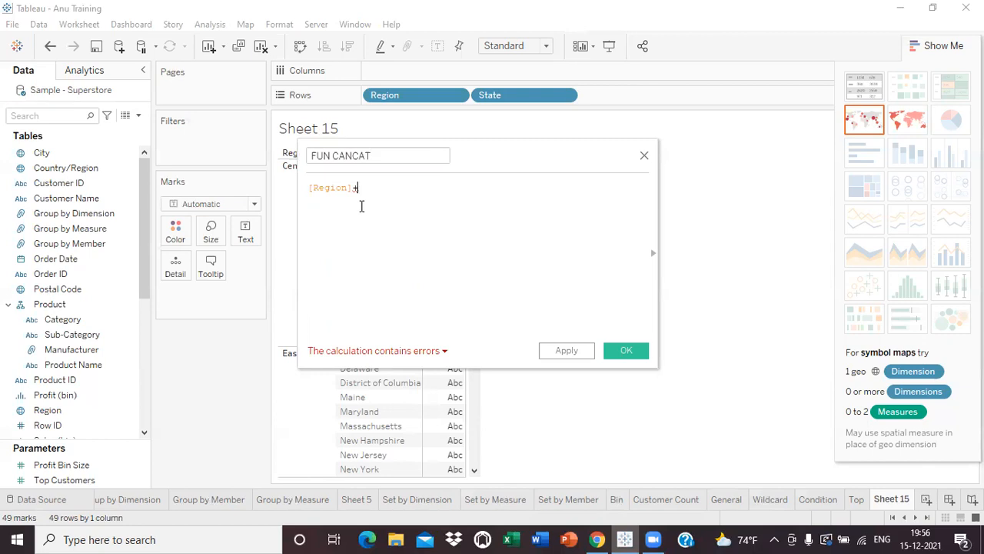
pyautogui.write('" "')
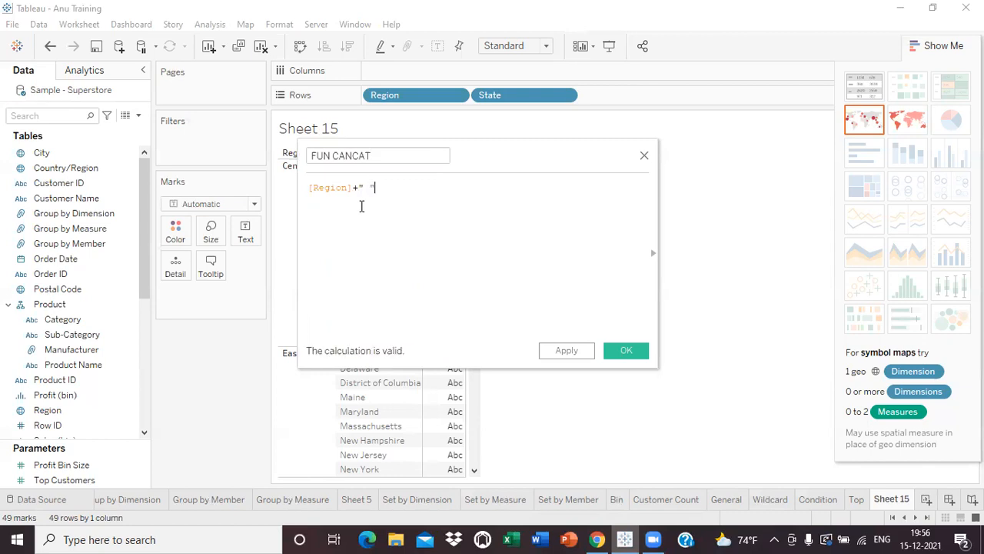
pyautogui.write('+')
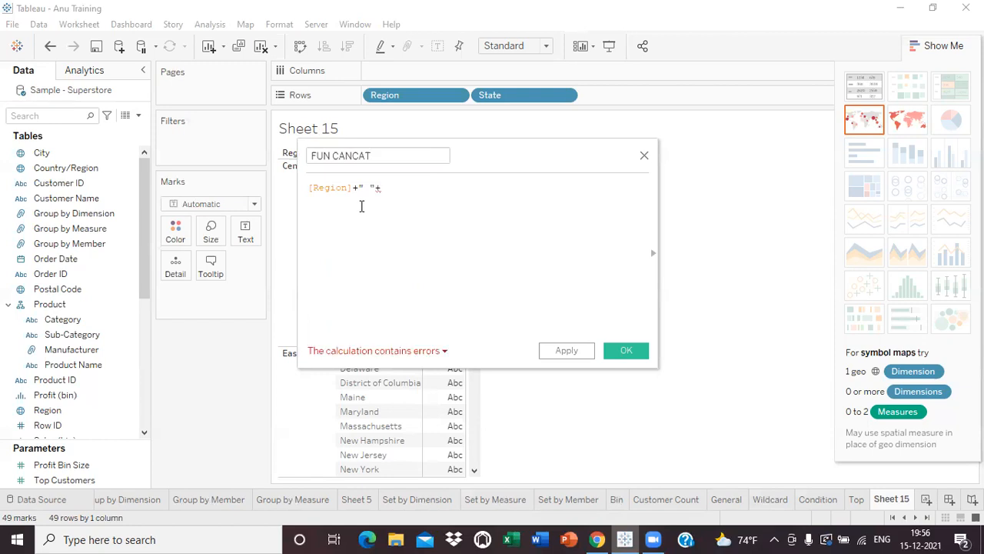
pyautogui.write('STA')
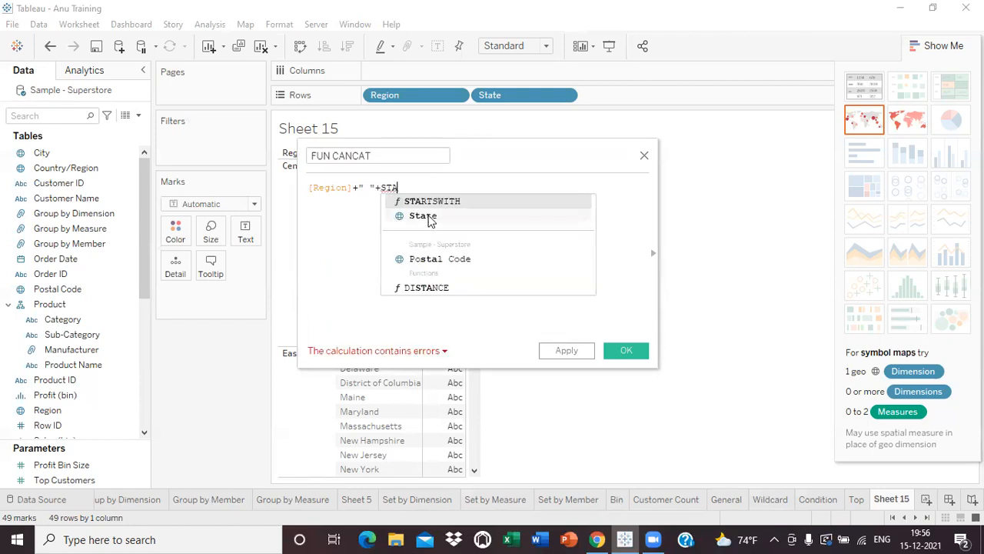
pyautogui.click(427, 216)
pyautogui.press('Return')
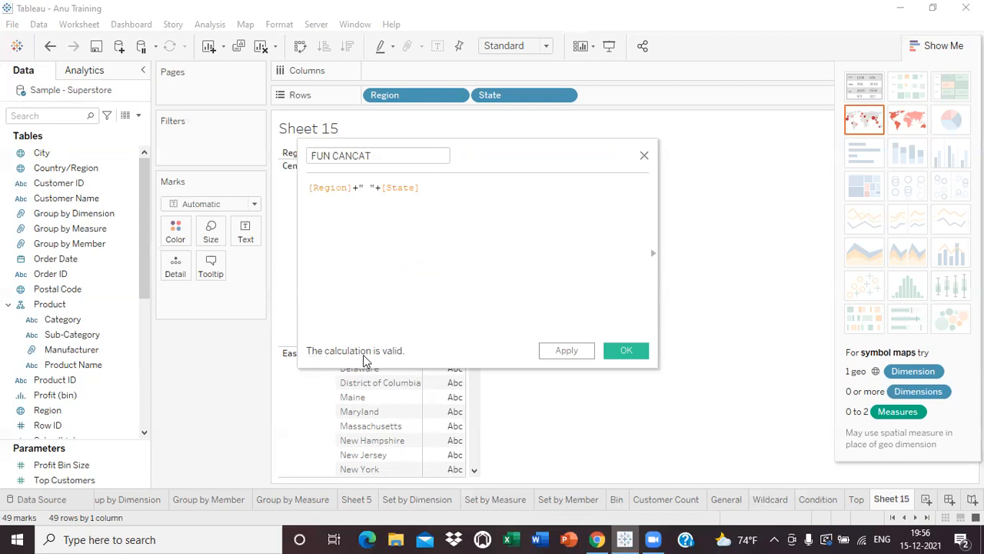
pyautogui.click(433, 190)
# - Save the FUN CANCAT field and show it as the table's text, with the column widened to fit the full labels
pyautogui.click(566, 350)
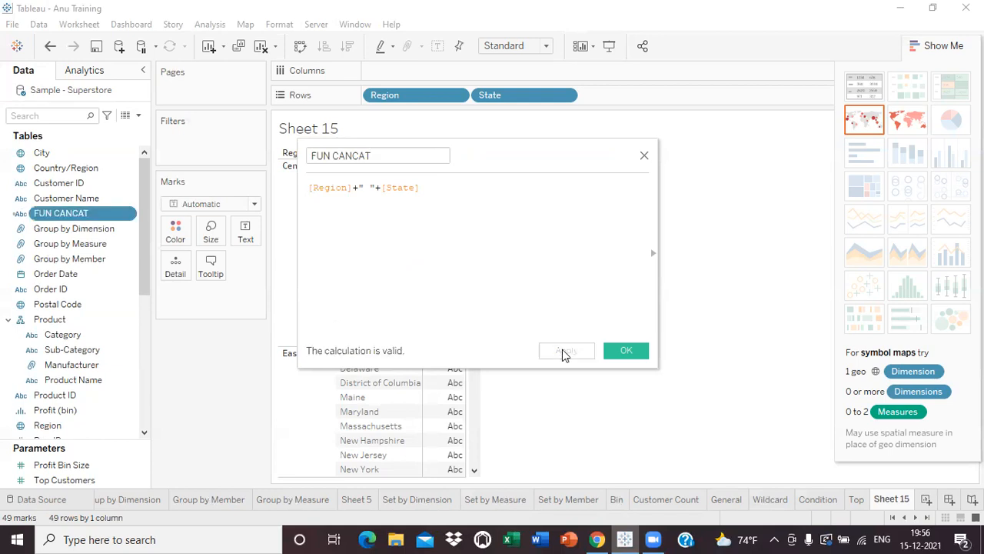
pyautogui.click(623, 352)
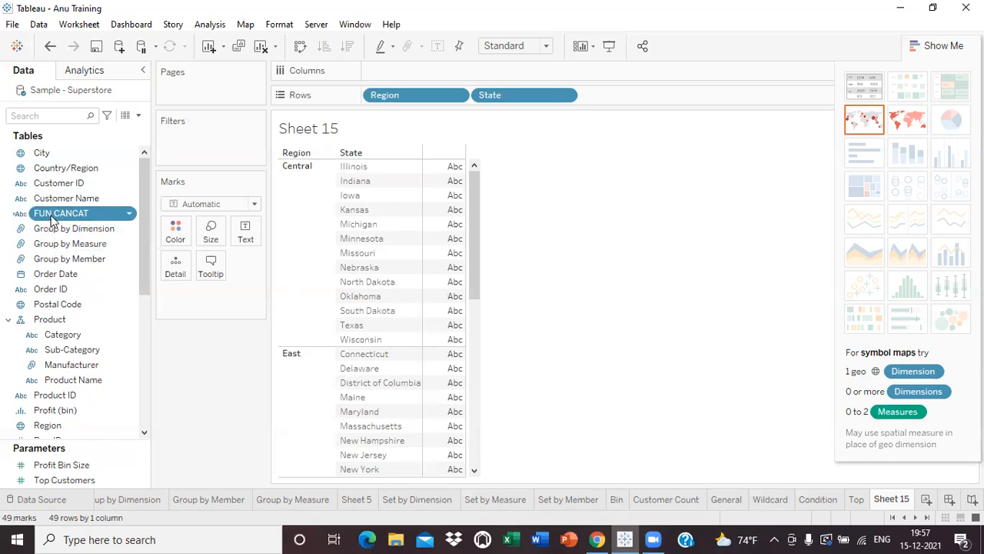
pyautogui.moveTo(54, 219); pyautogui.dragTo(246, 236)
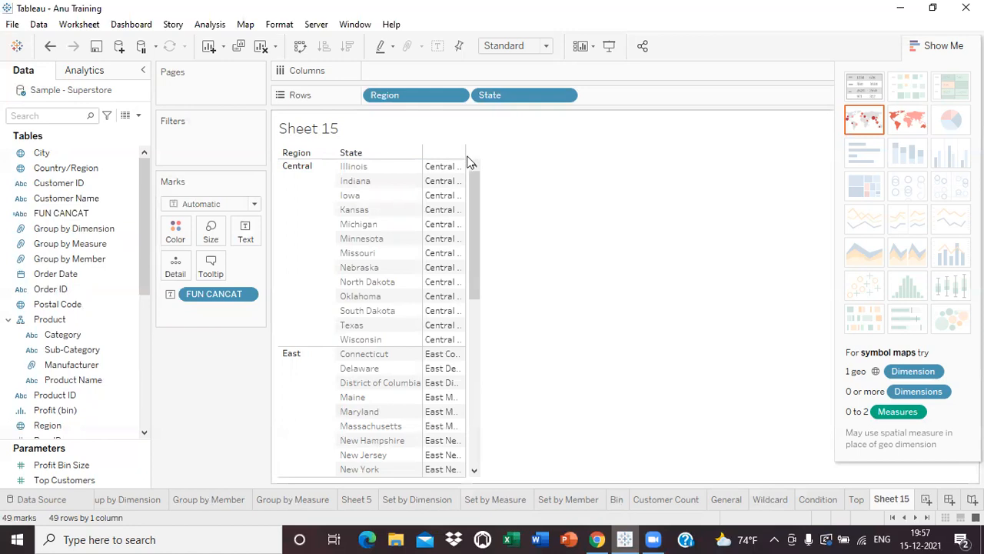
pyautogui.moveTo(467, 163); pyautogui.dragTo(544, 168)
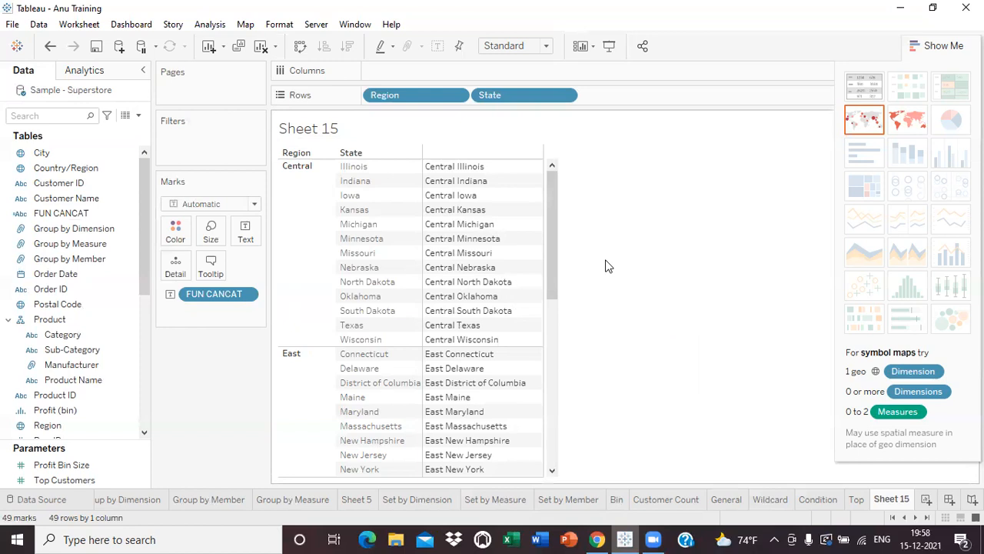
# - Edit FUN CANCAT to use an underscore separator, [Region]+"_"+[State], and save it
pyautogui.click(105, 277)
pyautogui.click(50, 215)
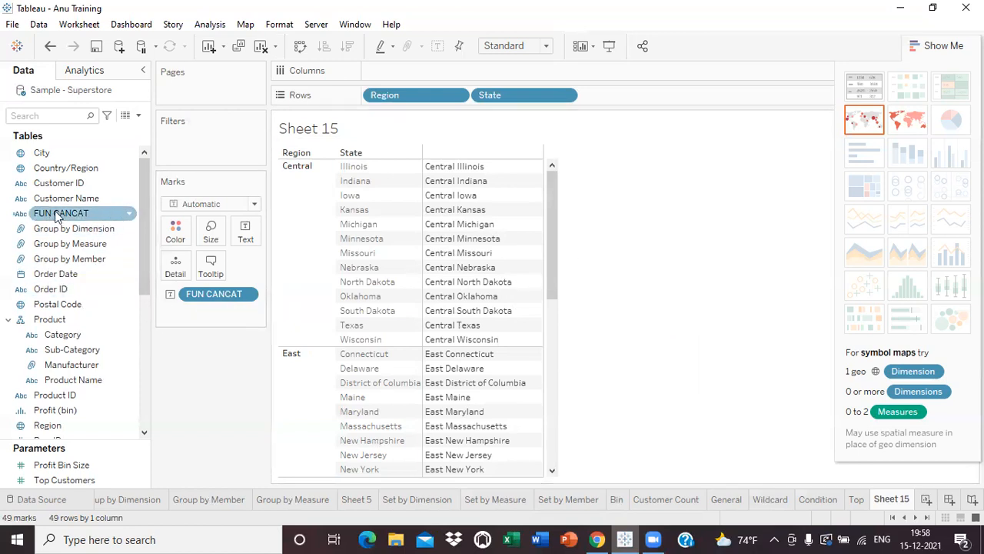
pyautogui.click(128, 214)
pyautogui.click(169, 90)
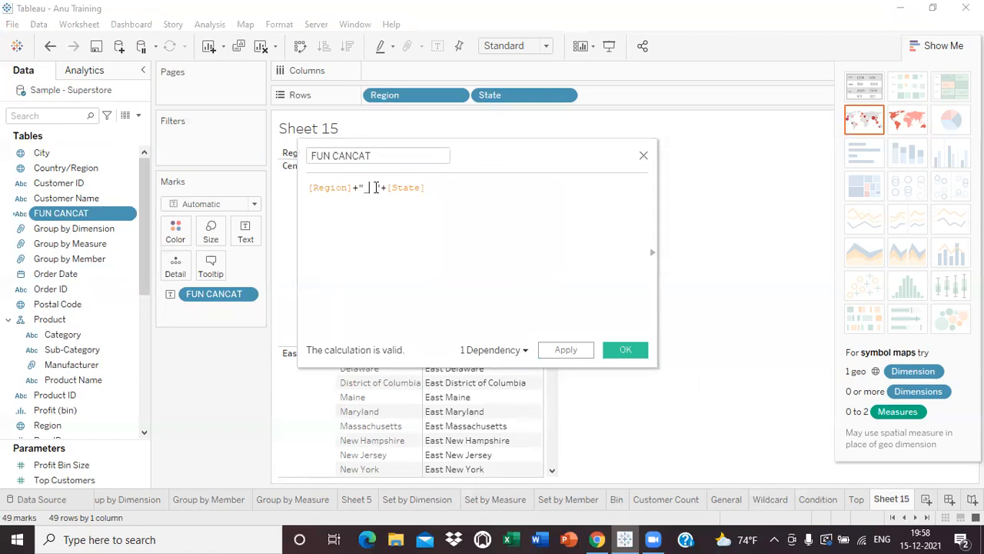
pyautogui.press('BackSpace')
pyautogui.click(578, 351)
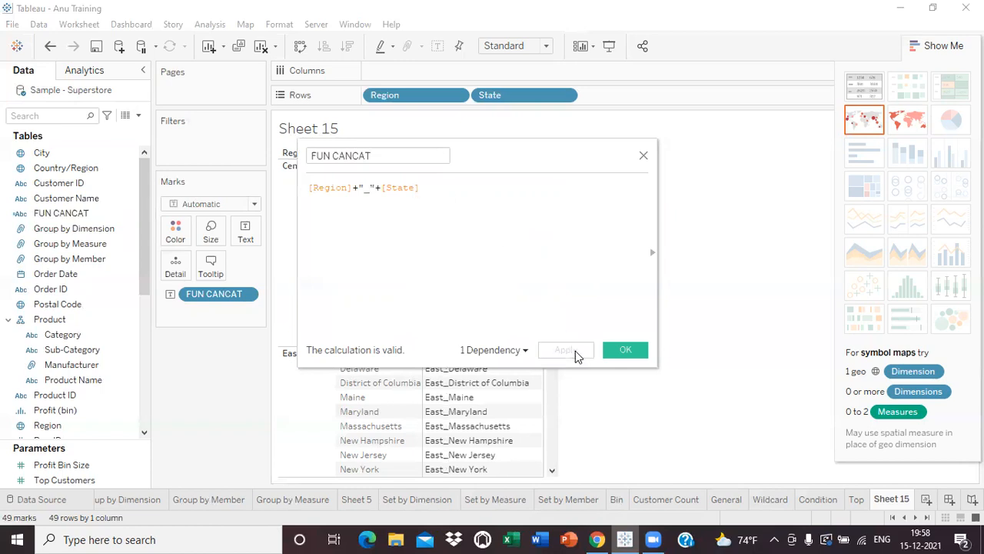
pyautogui.click(623, 351)
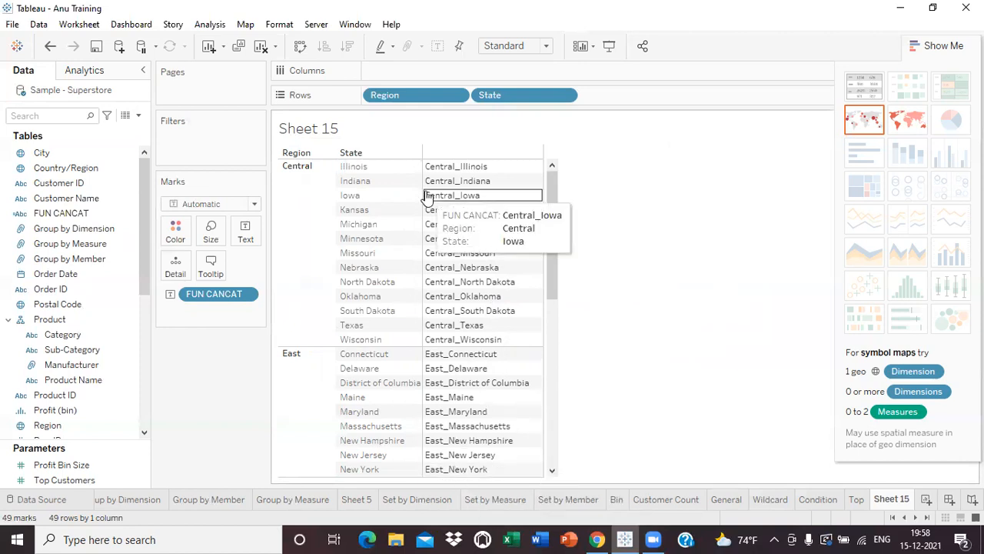
# - Remove Region, State and FUN CANCAT from the view and place Customer Name on Rows
pyautogui.moveTo(392, 96); pyautogui.dragTo(227, 391)
pyautogui.moveTo(399, 100); pyautogui.dragTo(215, 411)
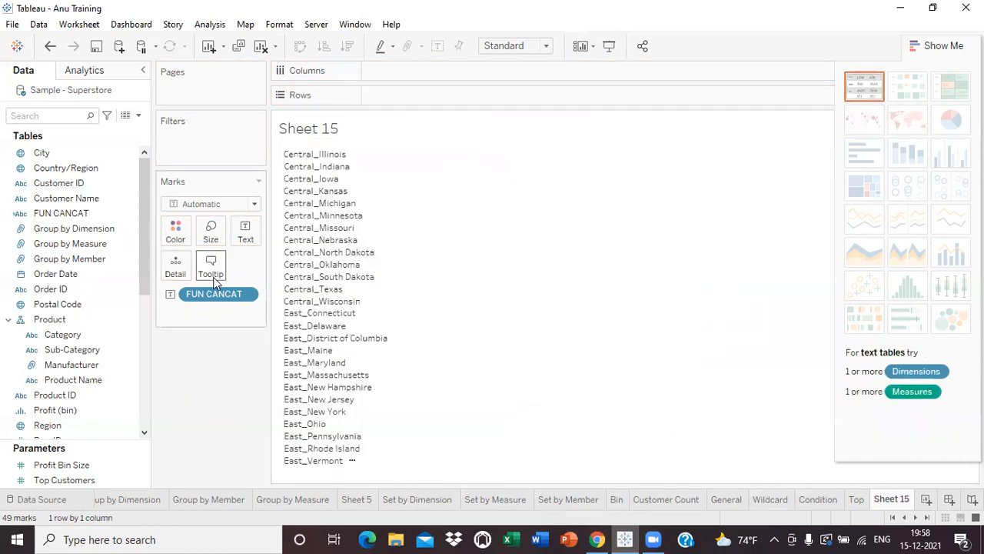
pyautogui.moveTo(215, 295); pyautogui.dragTo(206, 416)
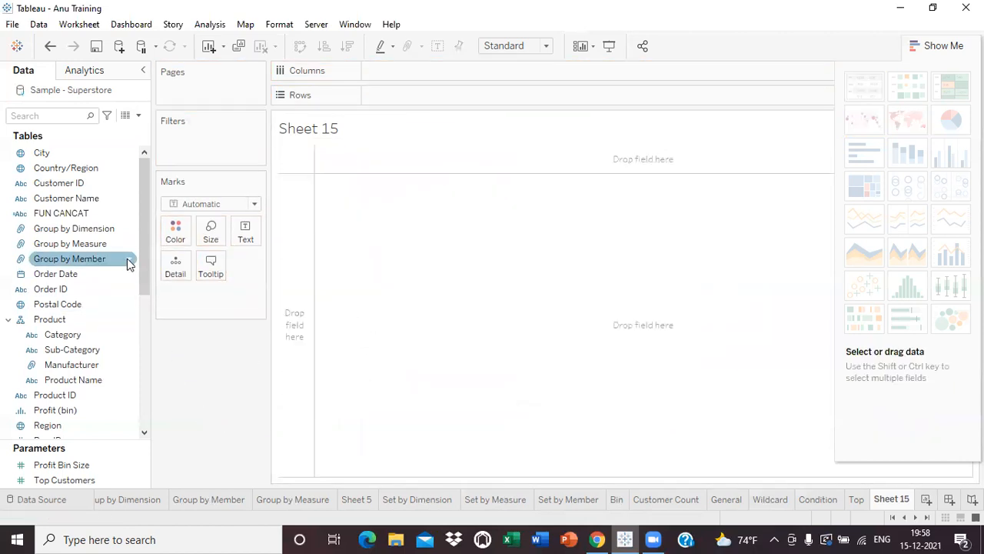
pyautogui.moveTo(54, 199); pyautogui.dragTo(398, 96)
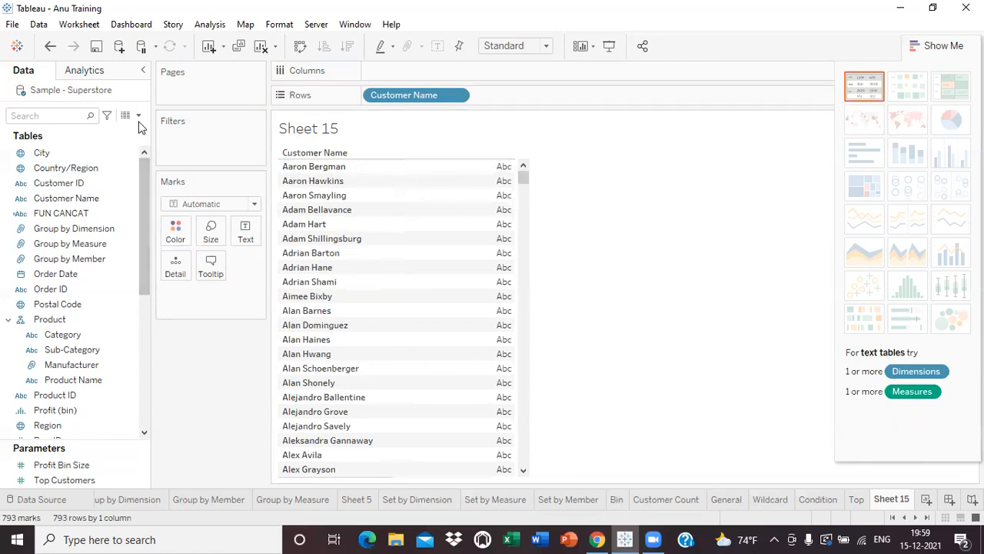
# - Start a calculated field from Customer Name and name it FUN LOWER
pyautogui.click(130, 198)
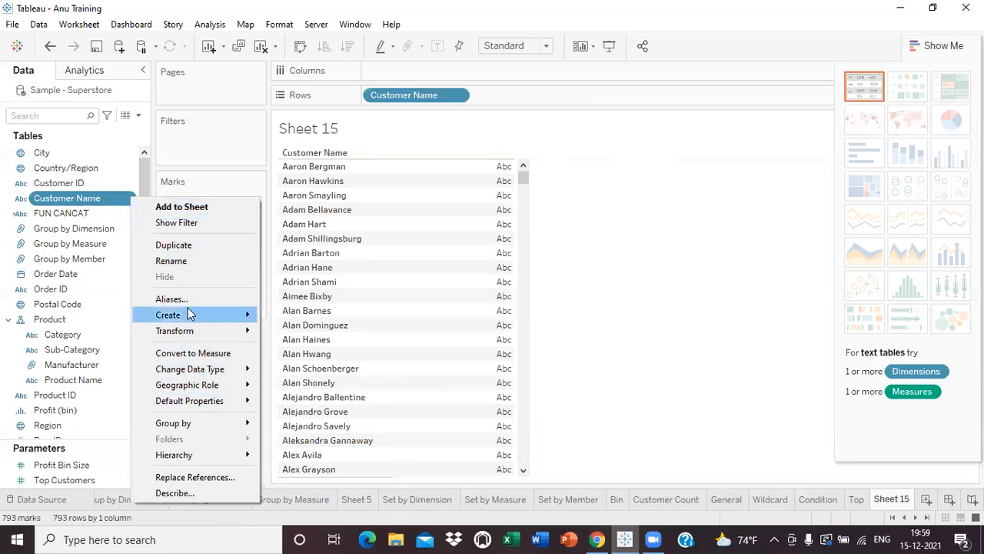
pyautogui.moveTo(191, 317)
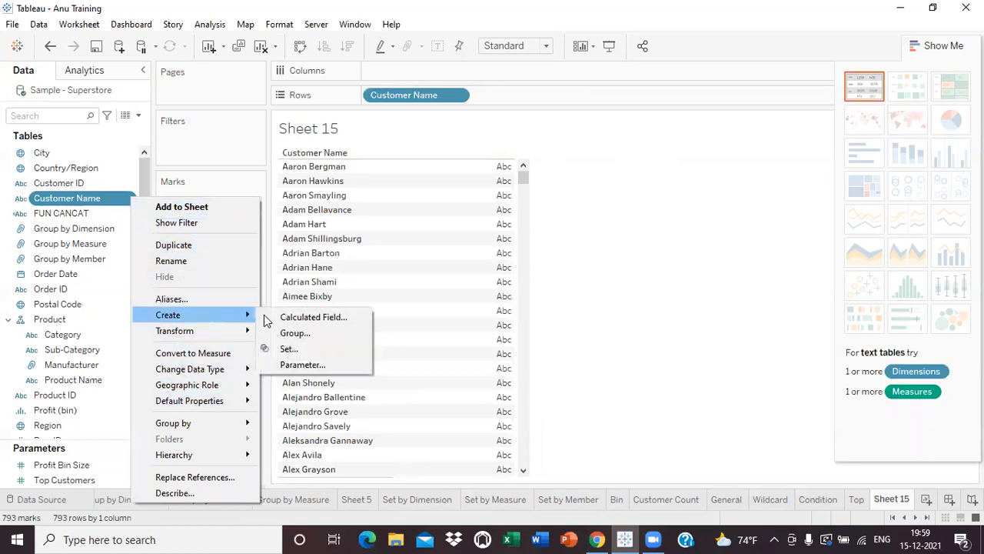
pyautogui.click(304, 321)
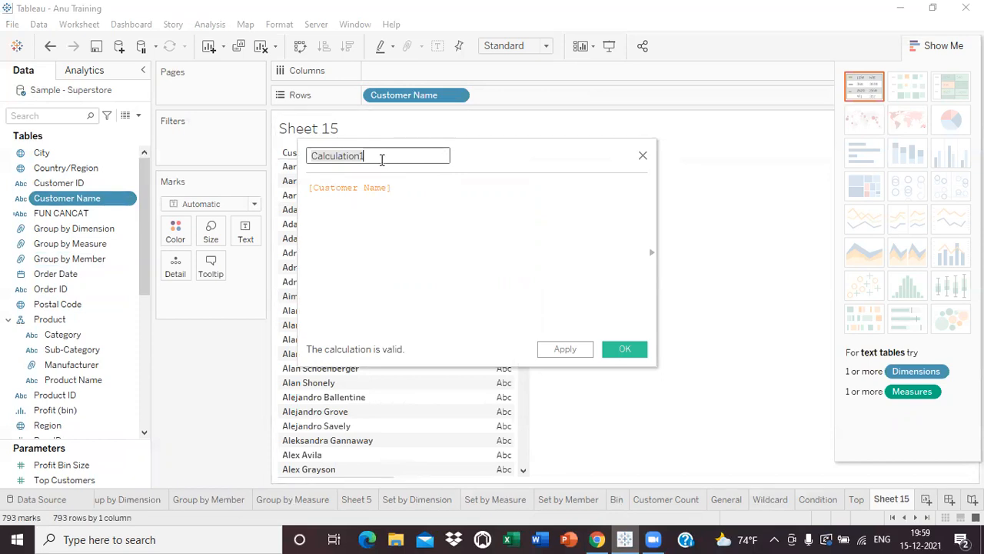
pyautogui.press('BackSpace')
pyautogui.press('BackSpace')
pyautogui.press('BackSpace')
pyautogui.press('BackSpace')
pyautogui.press('BackSpace')
pyautogui.press('BackSpace')
pyautogui.press('BackSpace')
pyautogui.press('BackSpace')
pyautogui.press('BackSpace')
pyautogui.press('BackSpace')
pyautogui.press('BackSpace')
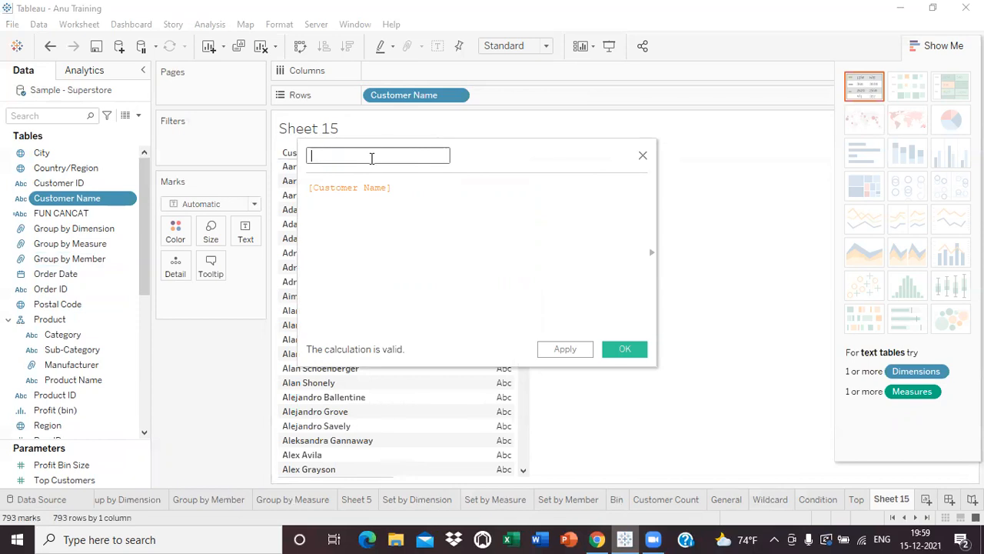
pyautogui.write('FUN')
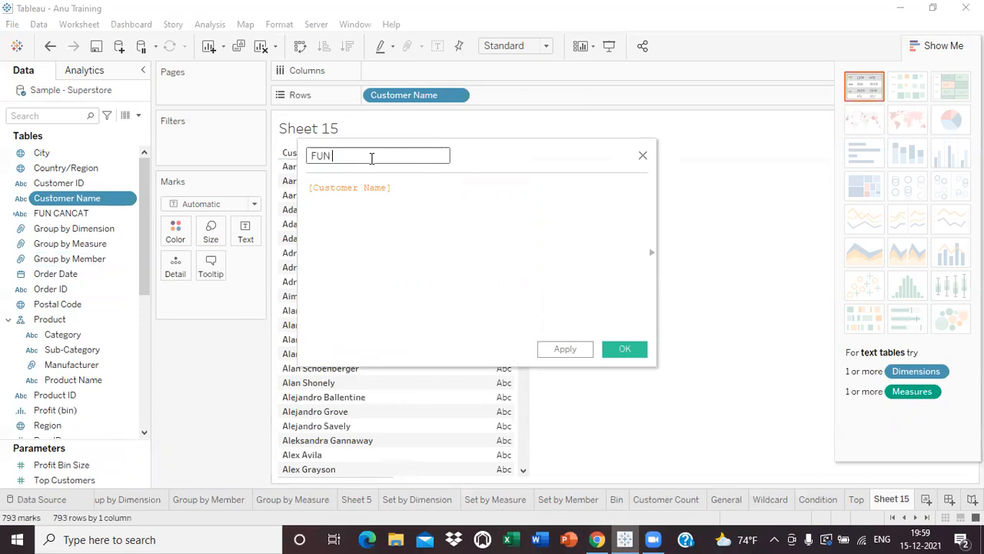
pyautogui.write(' LOWER')
# - Wrap the Customer Name field in the LOWER function so the formula reads LOWER([Customer Name])
pyautogui.click(404, 187)
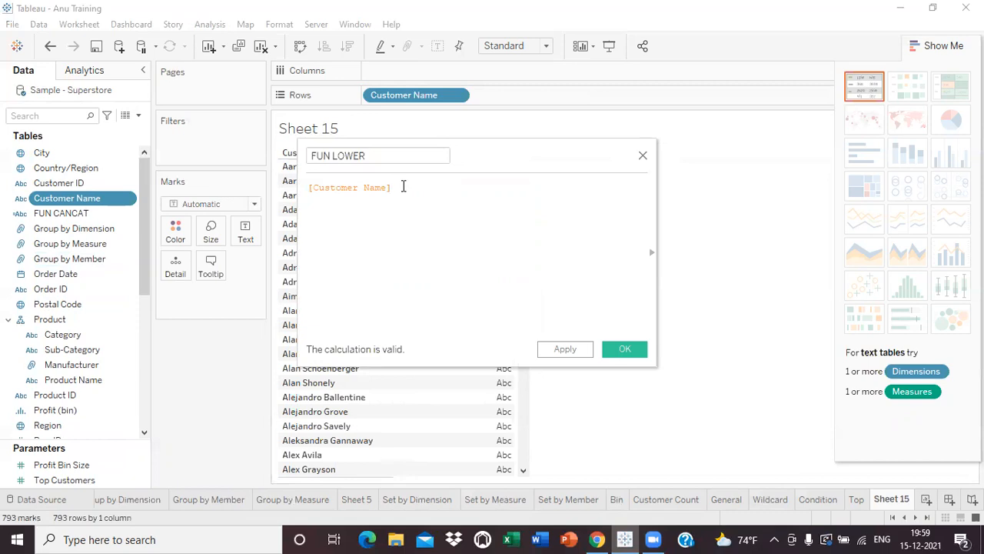
pyautogui.click(309, 187)
pyautogui.write('LOWE')
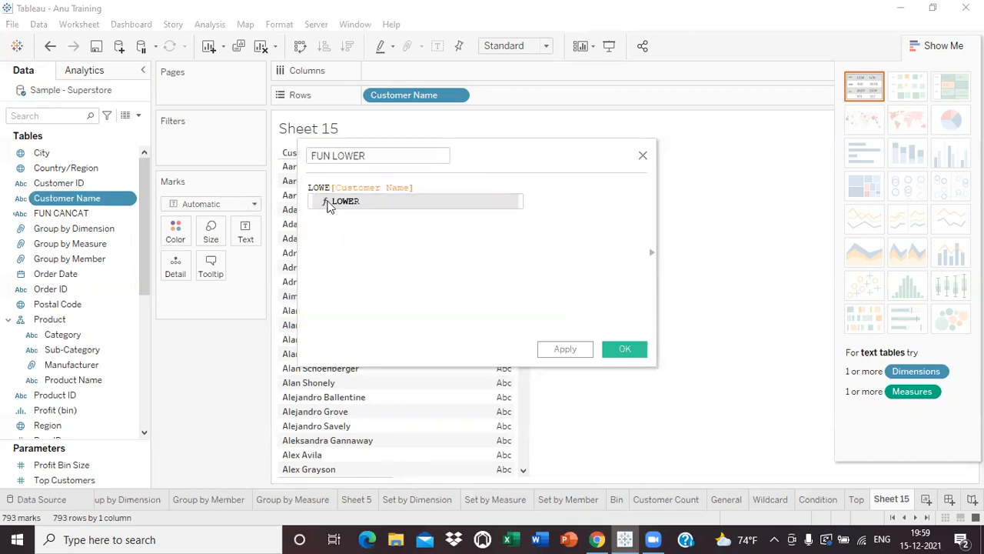
pyautogui.doubleClick(339, 202)
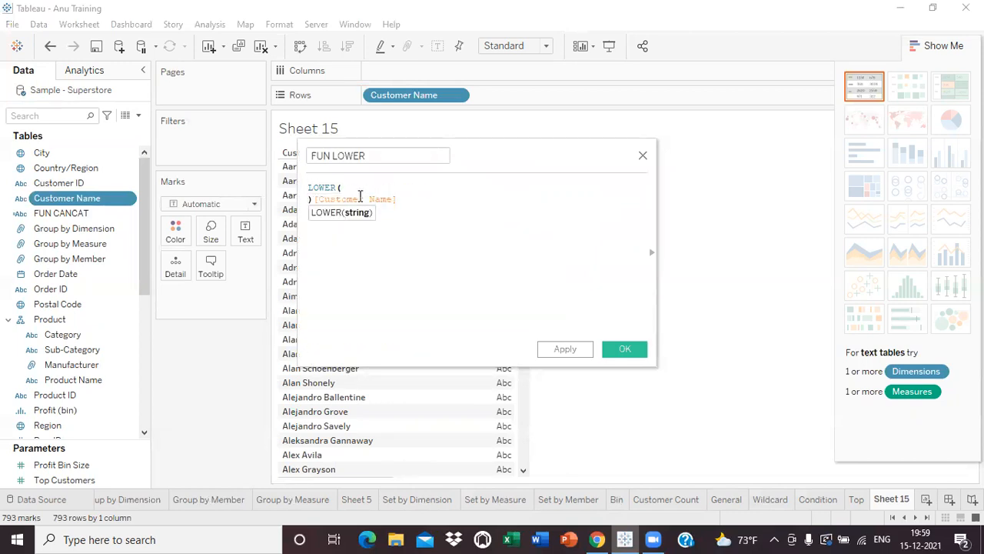
pyautogui.press('BackSpace')
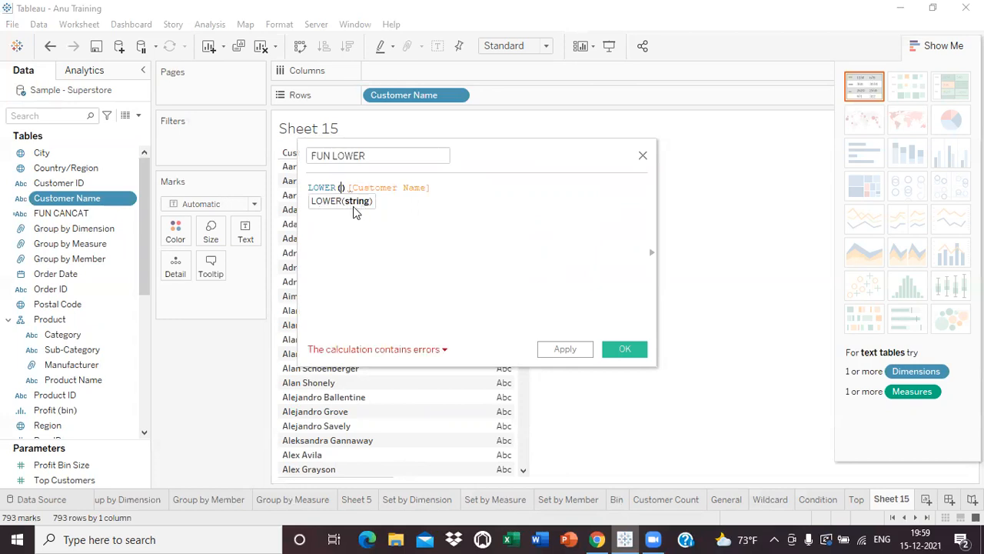
pyautogui.click(348, 187)
pyautogui.press('BackSpace')
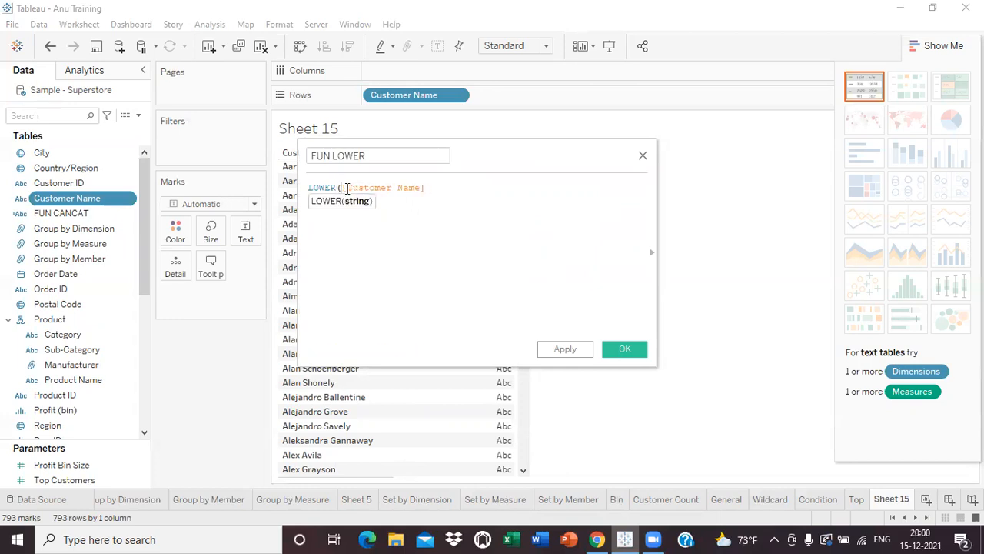
pyautogui.click(429, 188)
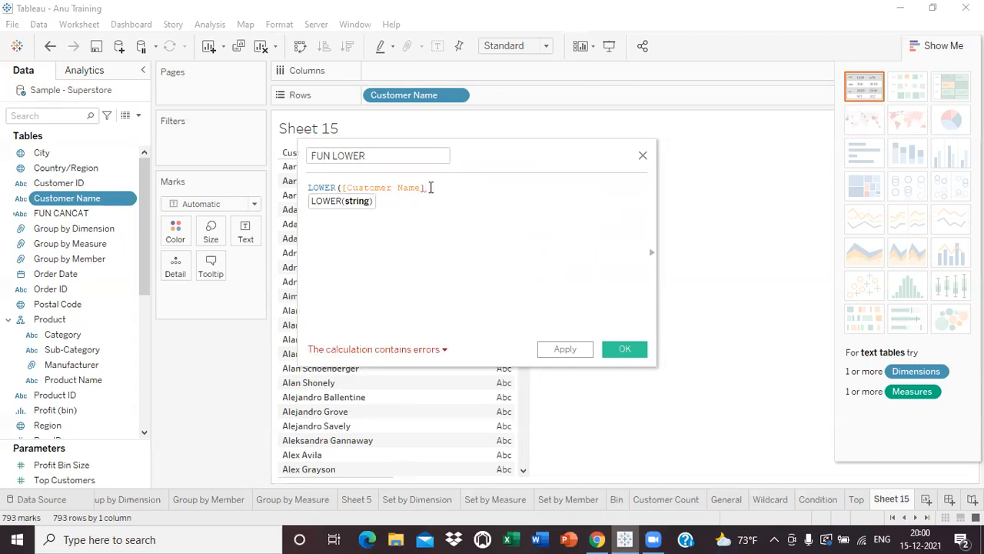
pyautogui.write(')')
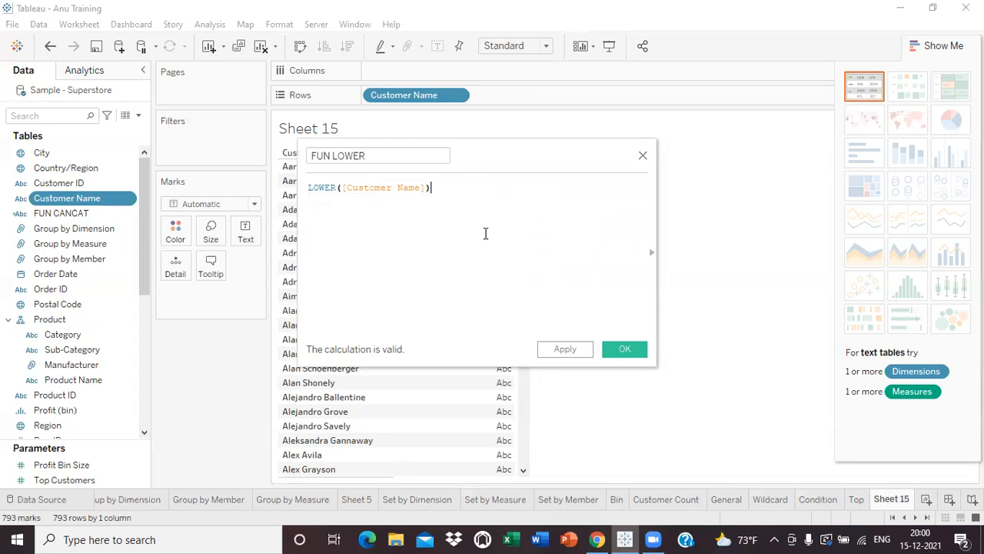
# - Save the FUN LOWER field and show it as text beside each customer name
pyautogui.click(566, 351)
pyautogui.click(623, 350)
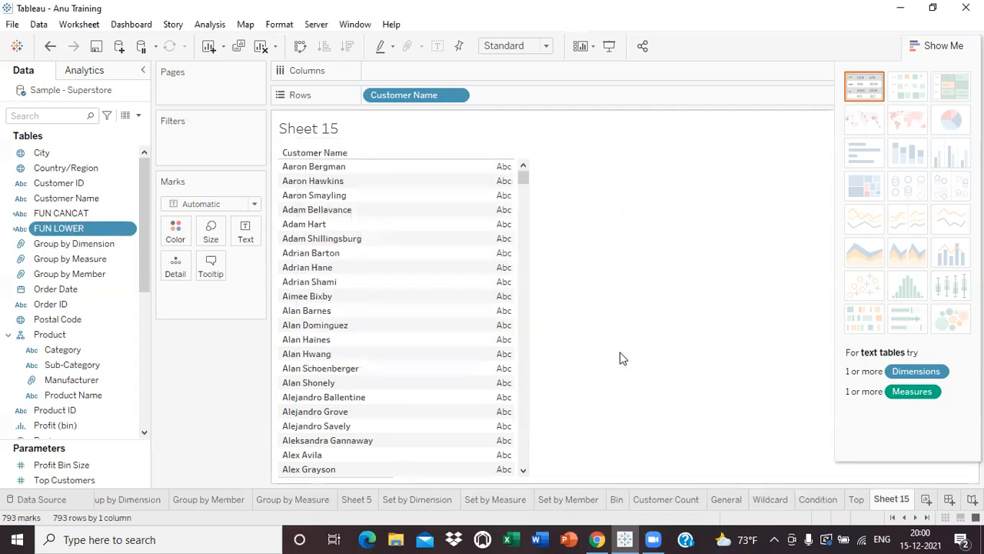
pyautogui.moveTo(54, 231); pyautogui.dragTo(244, 233)
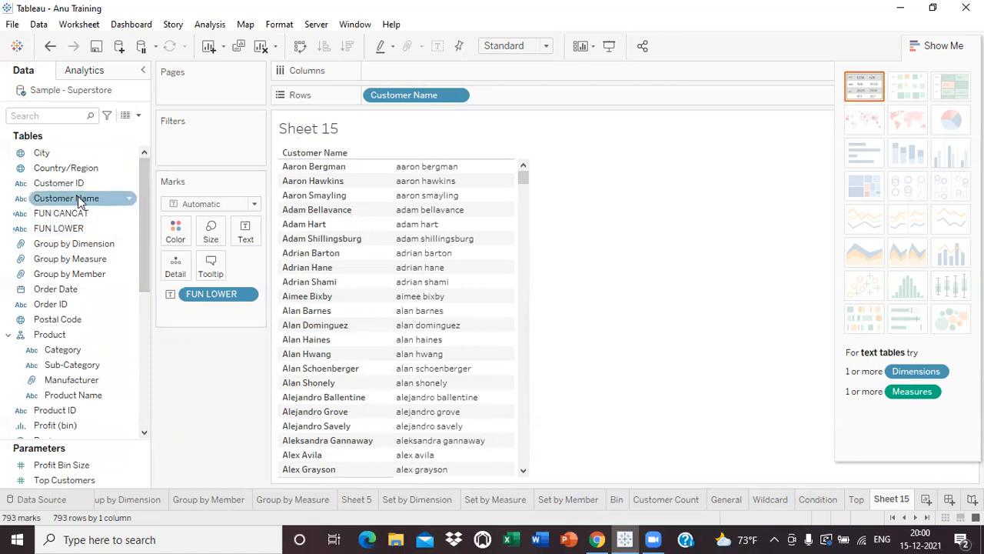
# - Start a calculated field from Customer Name and name it FUN UPPER
pyautogui.click(129, 198)
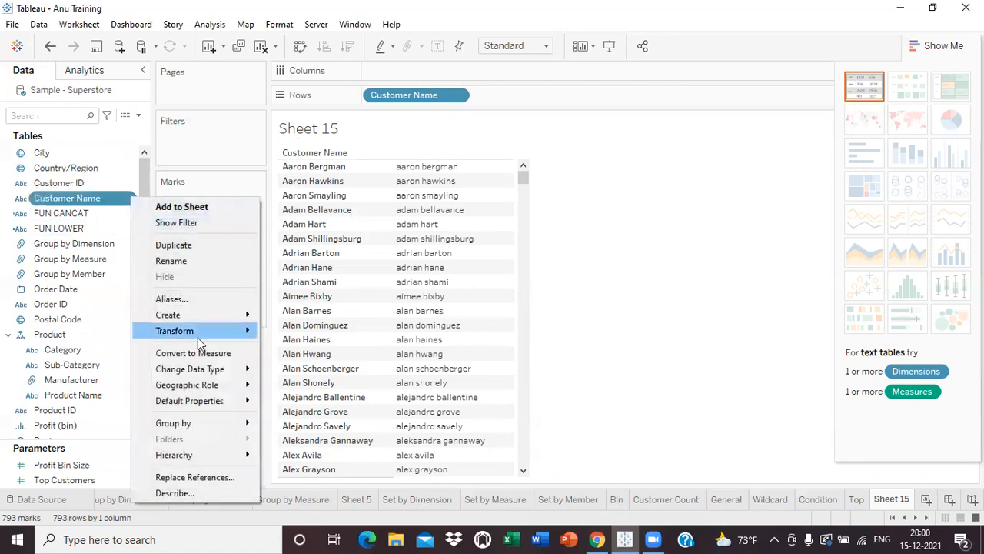
pyautogui.moveTo(182, 315)
pyautogui.click(316, 317)
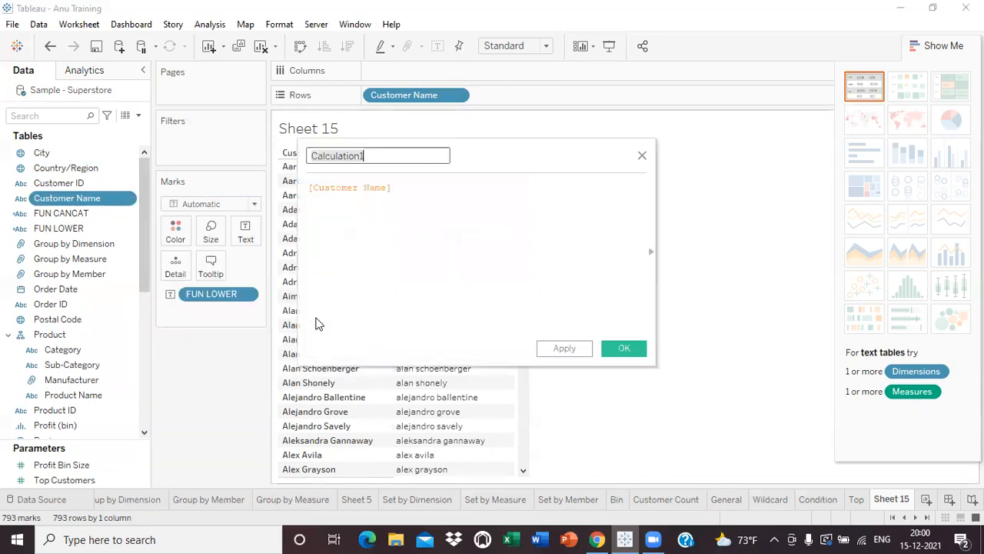
pyautogui.click(377, 154)
pyautogui.press('BackSpace')
pyautogui.press('BackSpace')
pyautogui.press('BackSpace')
pyautogui.press('BackSpace')
pyautogui.press('BackSpace')
pyautogui.press('BackSpace')
pyautogui.press('BackSpace')
pyautogui.press('BackSpace')
pyautogui.press('BackSpace')
pyautogui.press('BackSpace')
pyautogui.press('BackSpace')
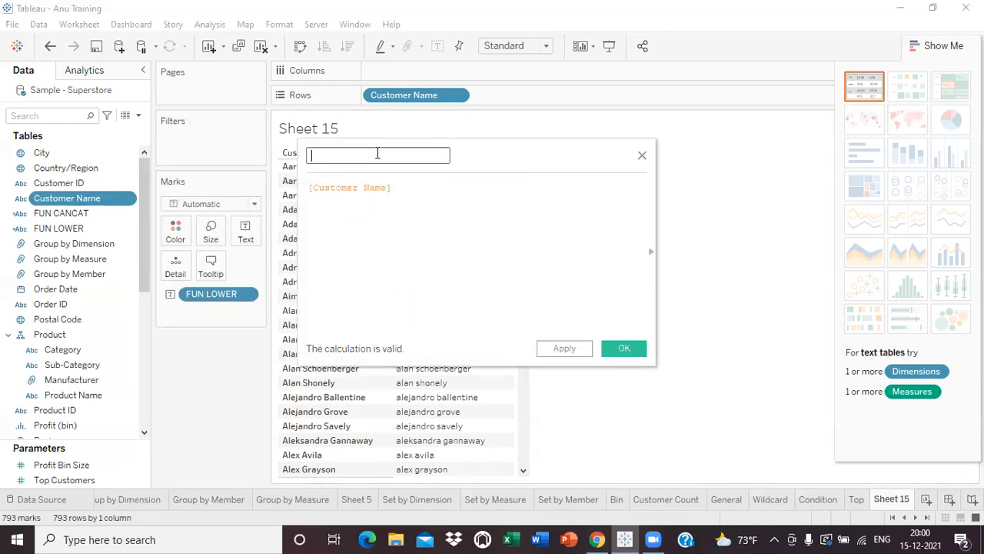
pyautogui.write('FUN UPPER')
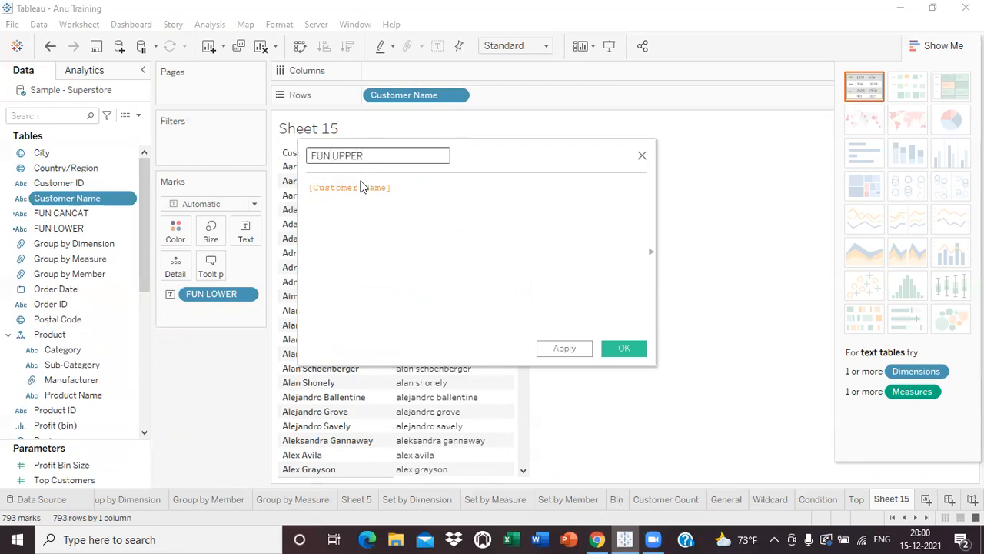
# - Wrap the Customer Name field in the UPPER function so the formula reads UPPER([Customer Name]), and save the calculated field
pyautogui.click(346, 195)
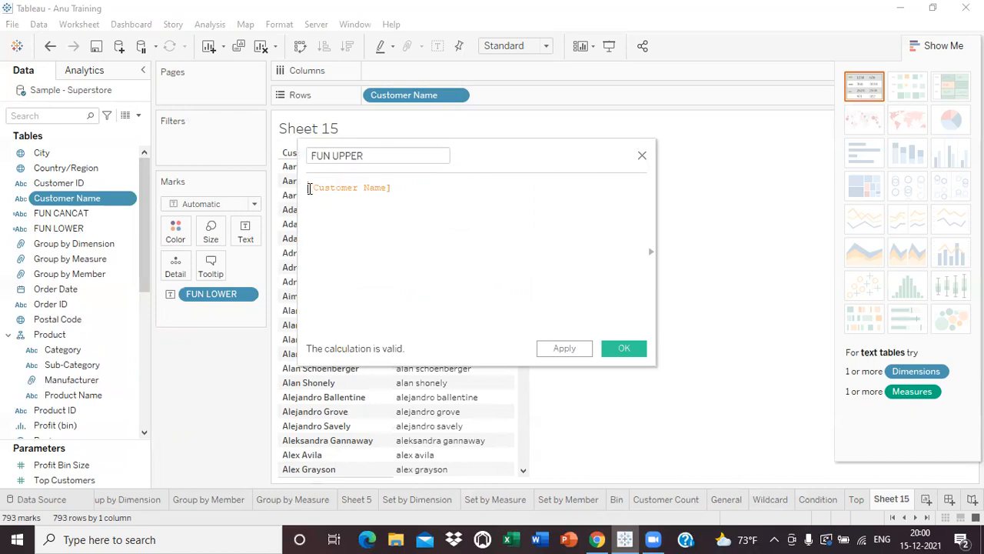
pyautogui.write('UPPE')
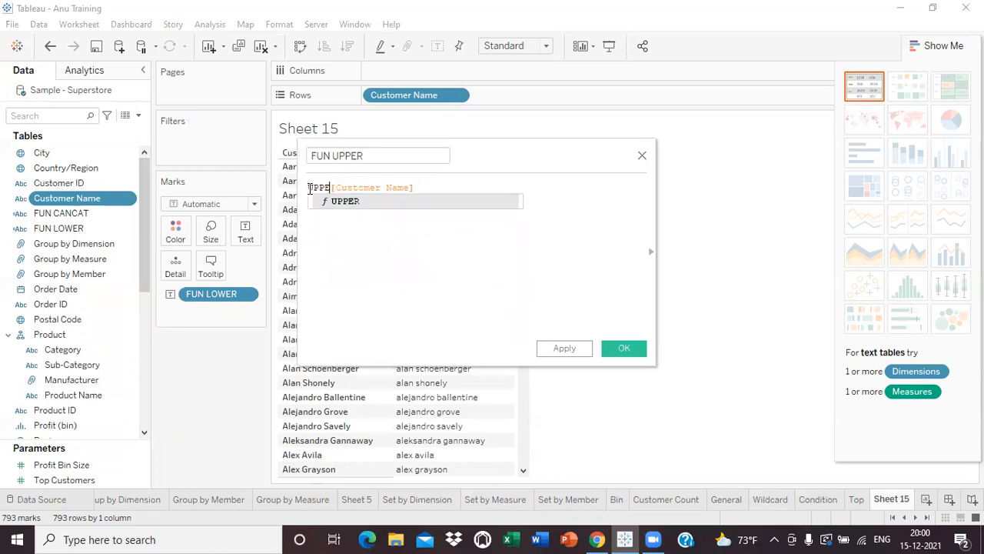
pyautogui.click(338, 202)
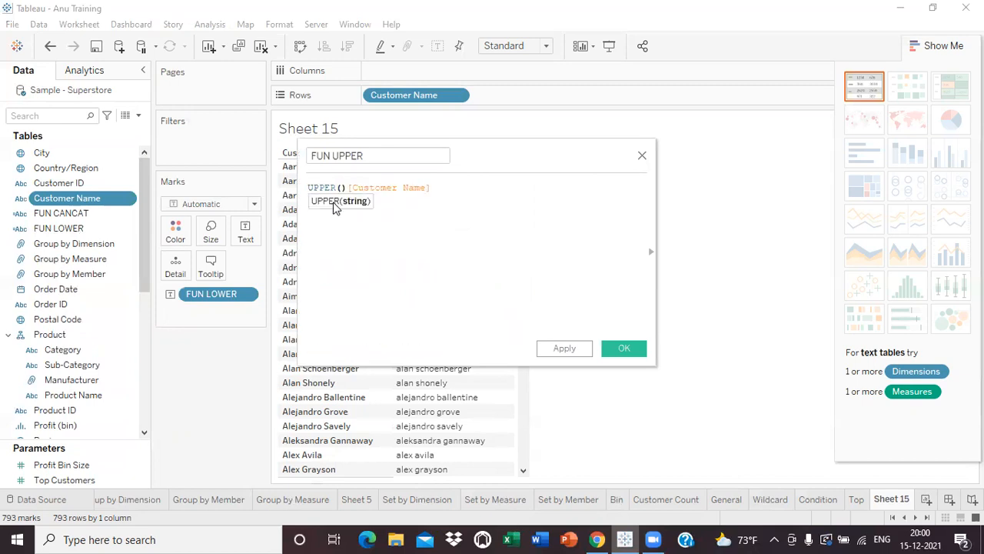
pyautogui.press('Delete')
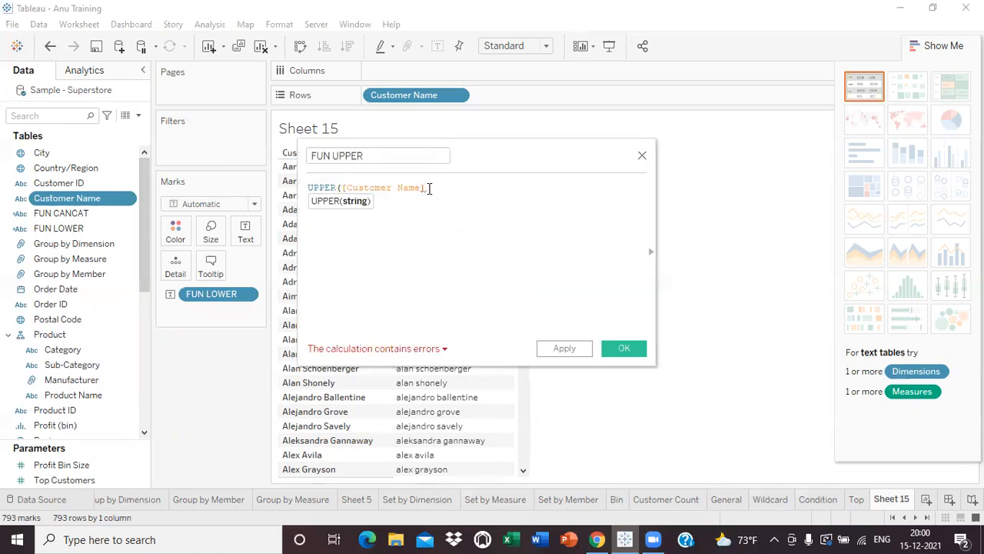
pyautogui.write(')')
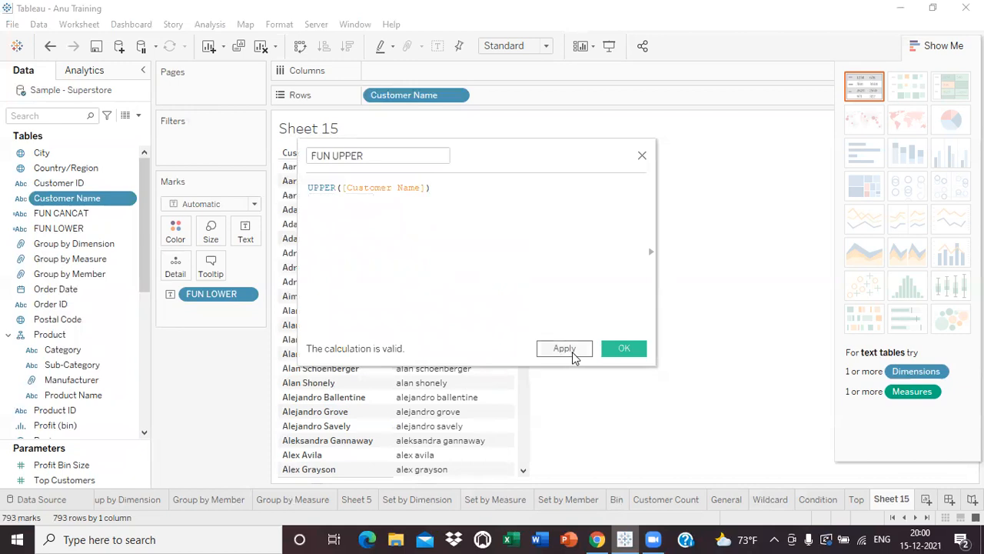
pyautogui.click(572, 353)
pyautogui.click(621, 352)
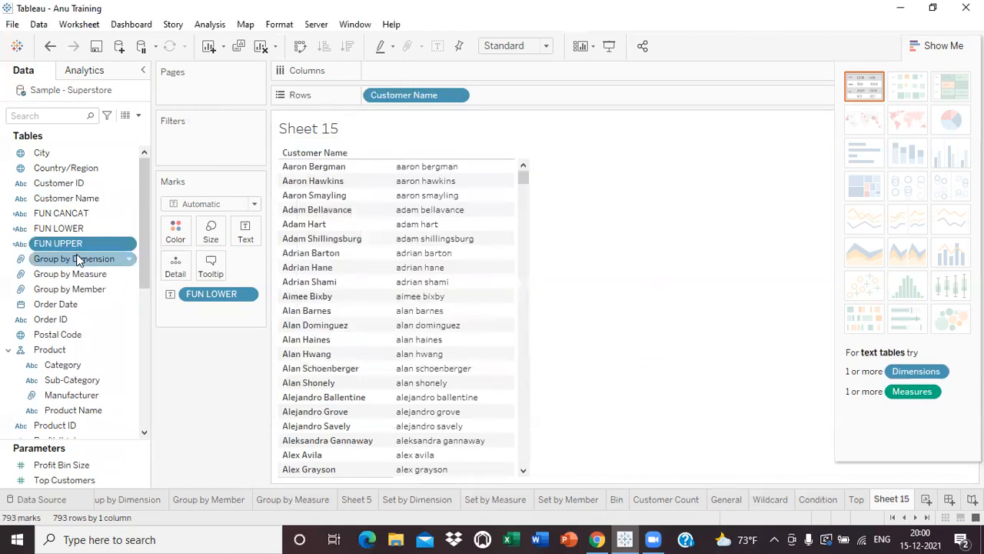
# - Try FUN UPPER as a text mark, remove it from there and place it on Rows after Customer Name
pyautogui.moveTo(42, 244); pyautogui.dragTo(238, 234)
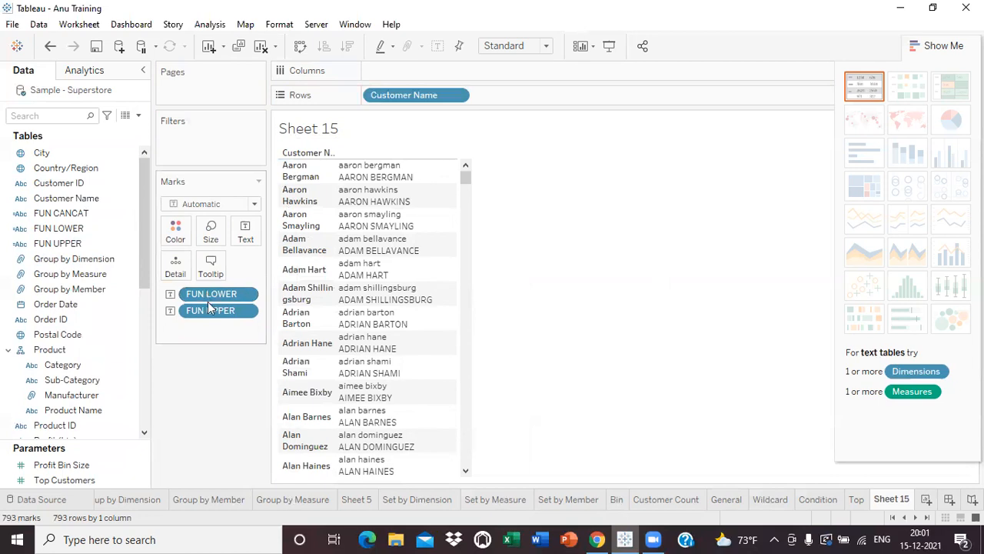
pyautogui.moveTo(206, 311); pyautogui.dragTo(122, 254)
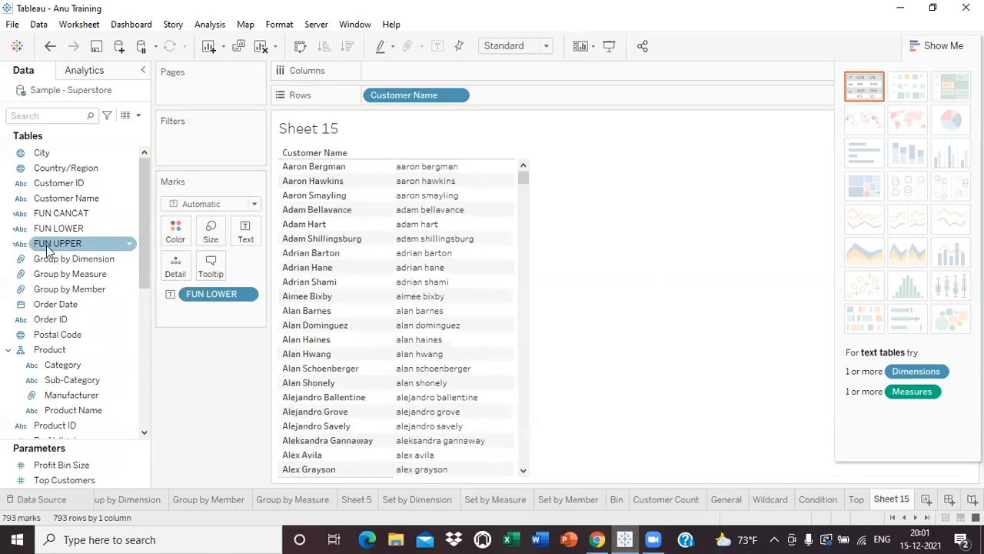
pyautogui.moveTo(49, 245); pyautogui.dragTo(506, 102)
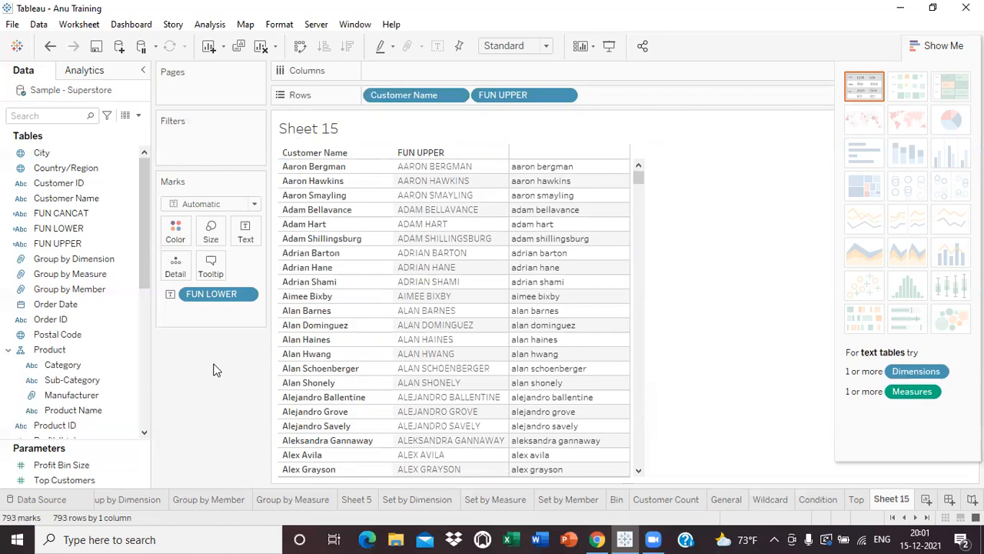
# - Remove Customer Name, FUN UPPER and FUN LOWER from the view and place Order ID on Rows
pyautogui.moveTo(419, 96); pyautogui.dragTo(241, 399)
pyautogui.moveTo(391, 95); pyautogui.dragTo(221, 440)
pyautogui.moveTo(219, 294); pyautogui.dragTo(192, 434)
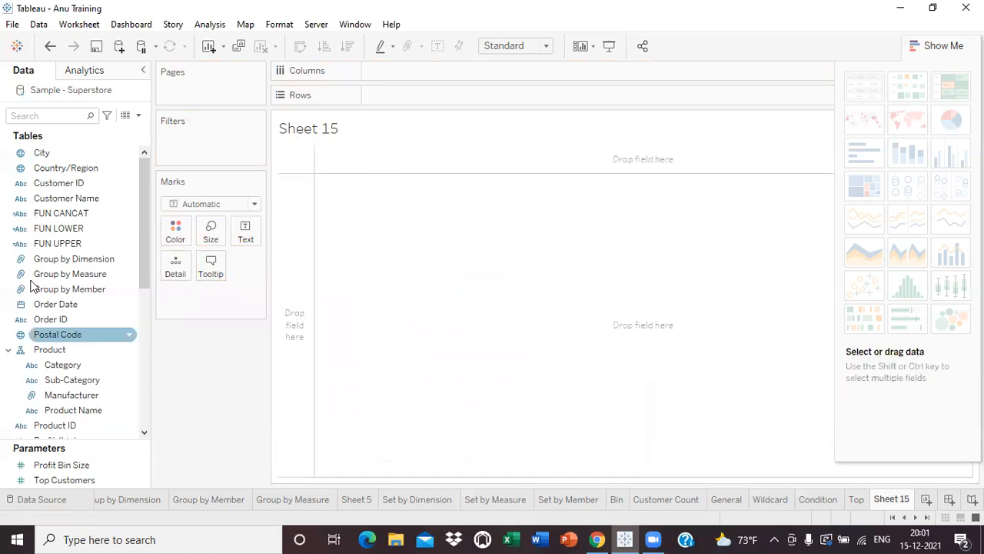
pyautogui.moveTo(42, 320); pyautogui.dragTo(381, 93)
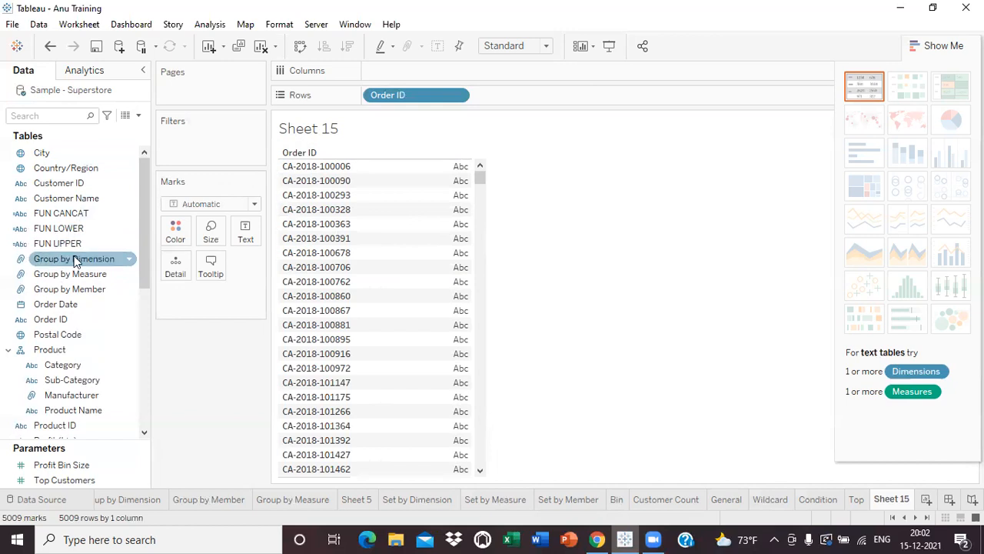
# - Start a calculated field from Order ID and name it FUN LEFT
pyautogui.click(131, 321)
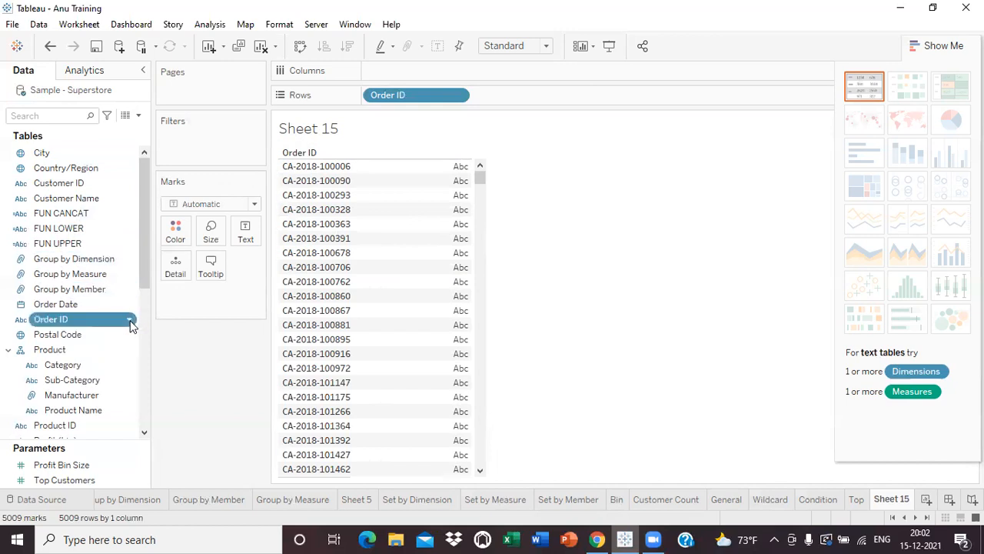
pyautogui.click(129, 319)
pyautogui.moveTo(185, 133)
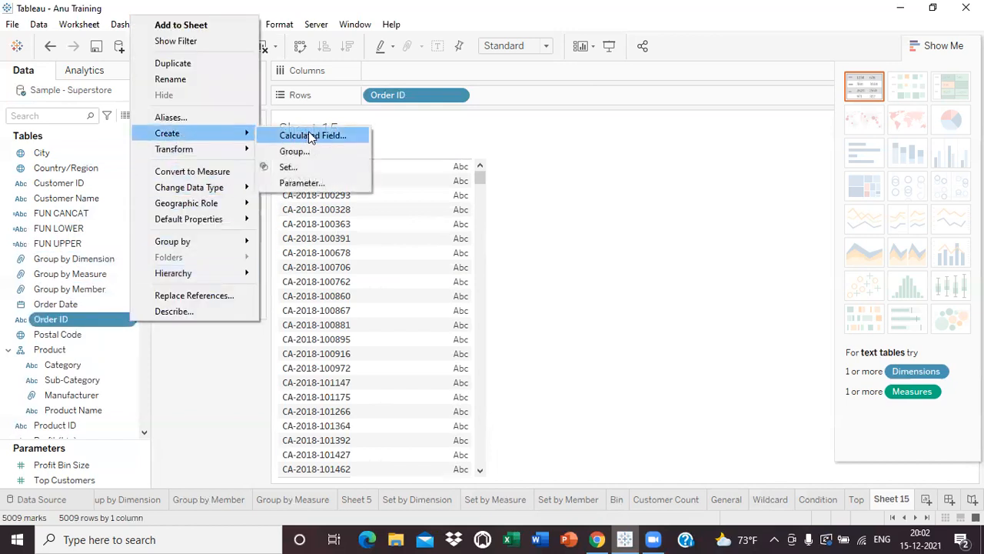
pyautogui.click(311, 135)
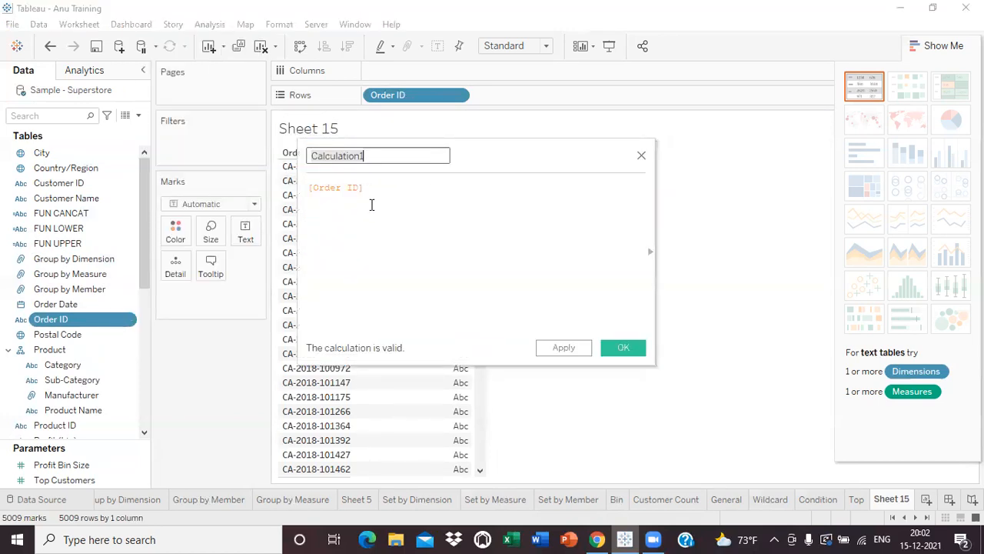
pyautogui.press('BackSpace')
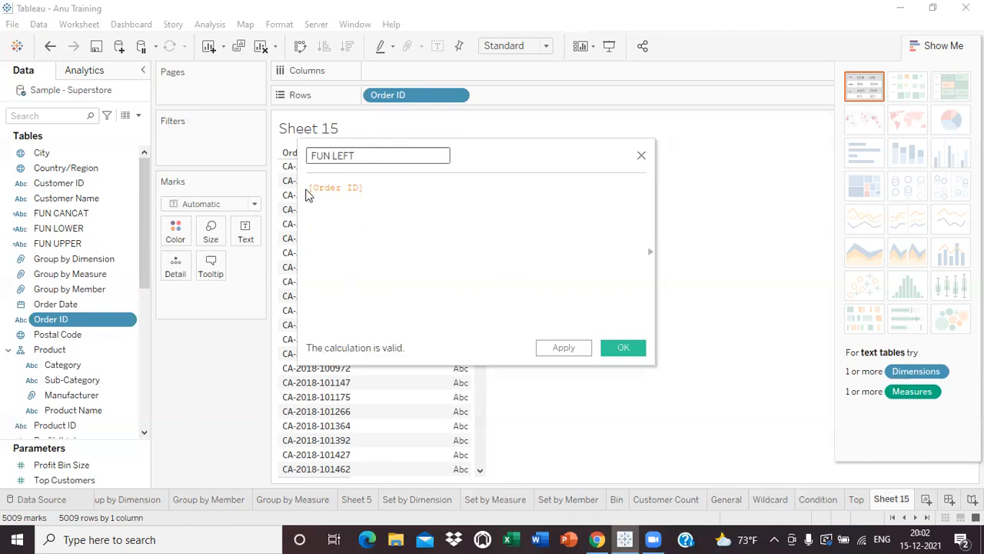
# - Wrap the Order ID field in the LEFT function with two characters so the formula reads LEFT([Order ID],2)
pyautogui.click(309, 189)
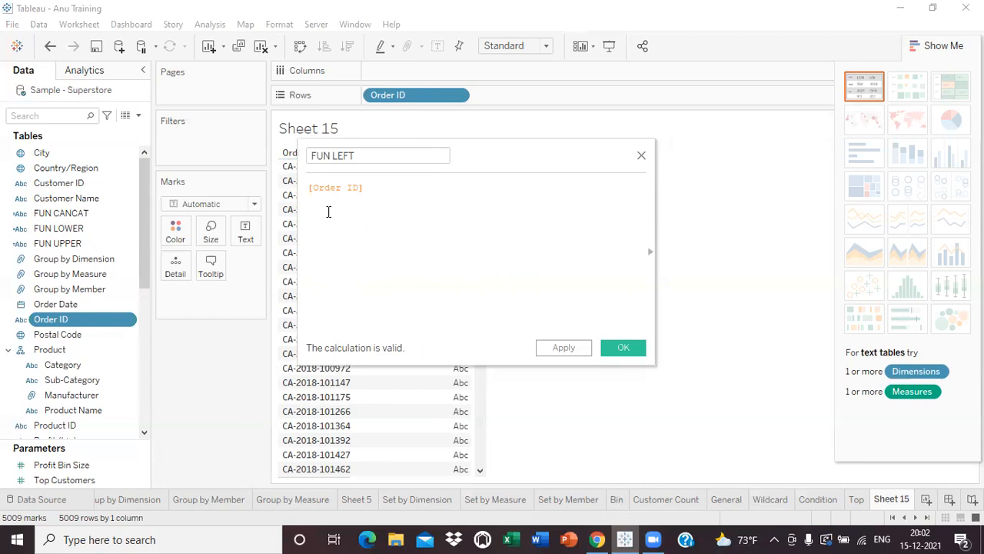
pyautogui.write('LEFT')
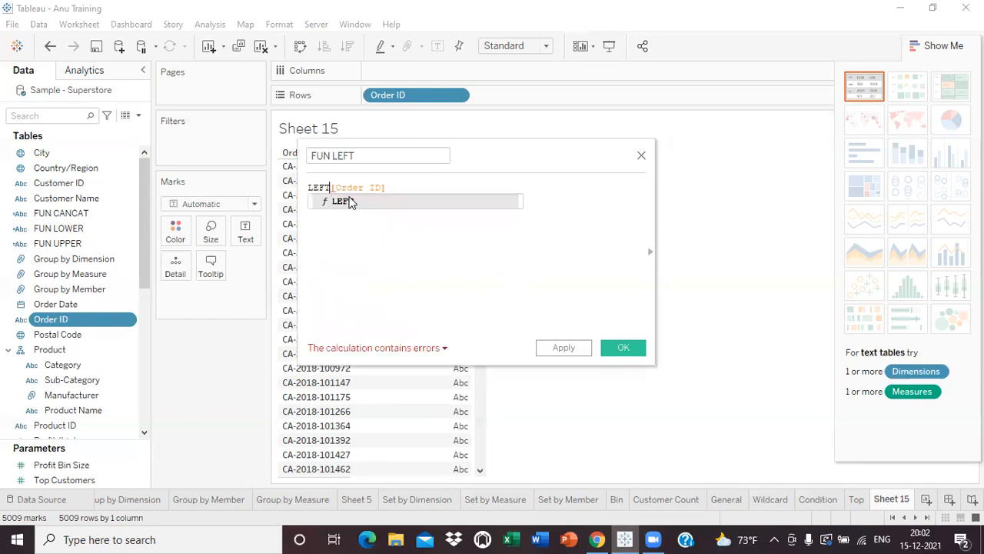
pyautogui.doubleClick(350, 202)
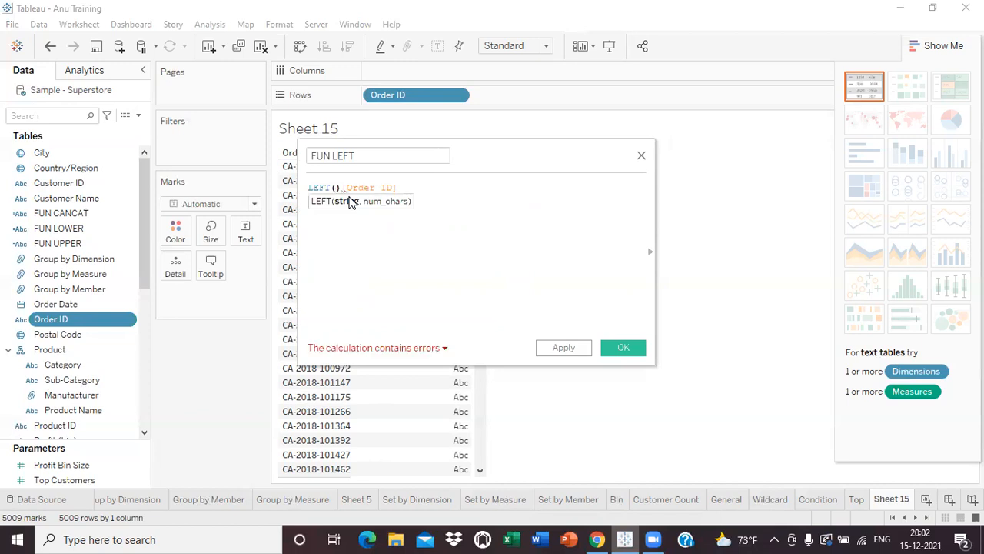
pyautogui.click(342, 187)
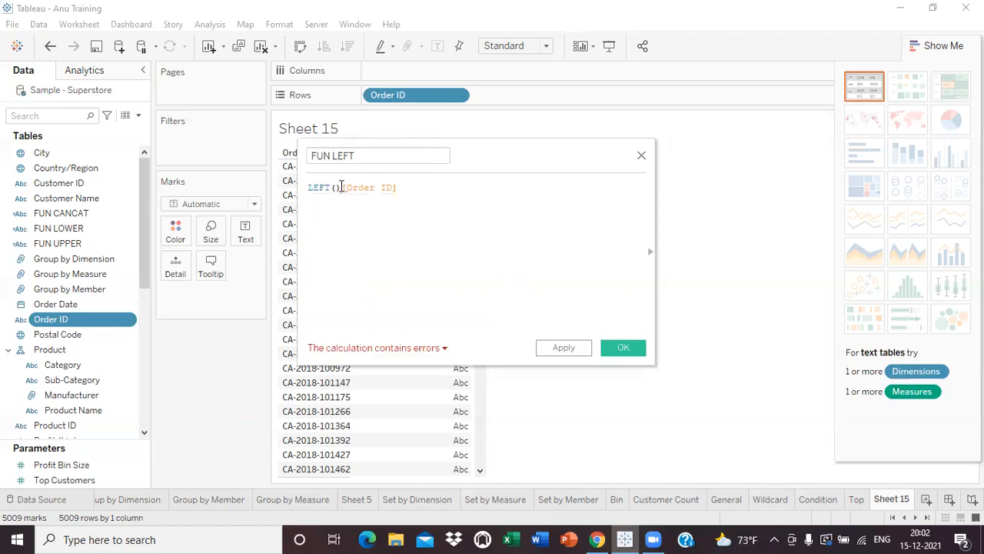
pyautogui.press('BackSpace')
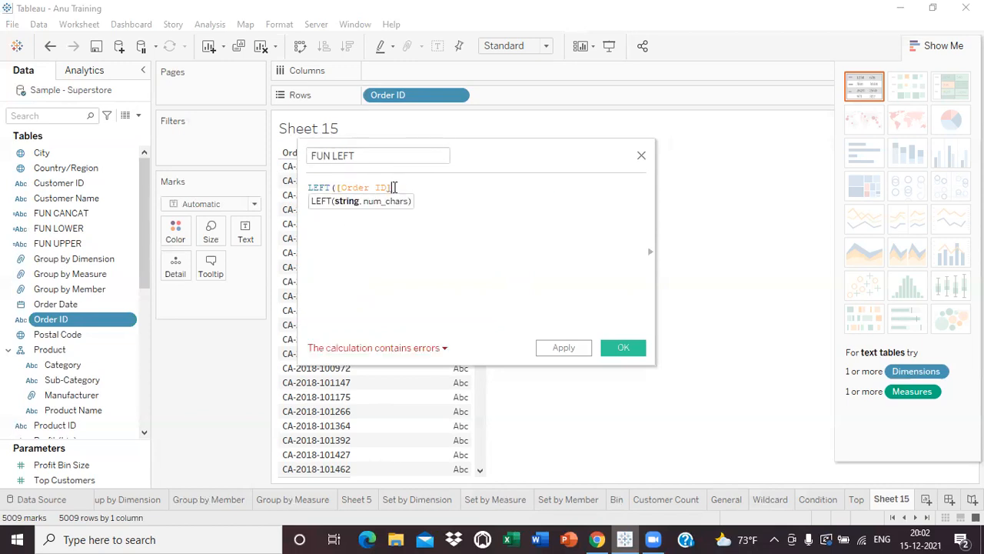
pyautogui.write(',')
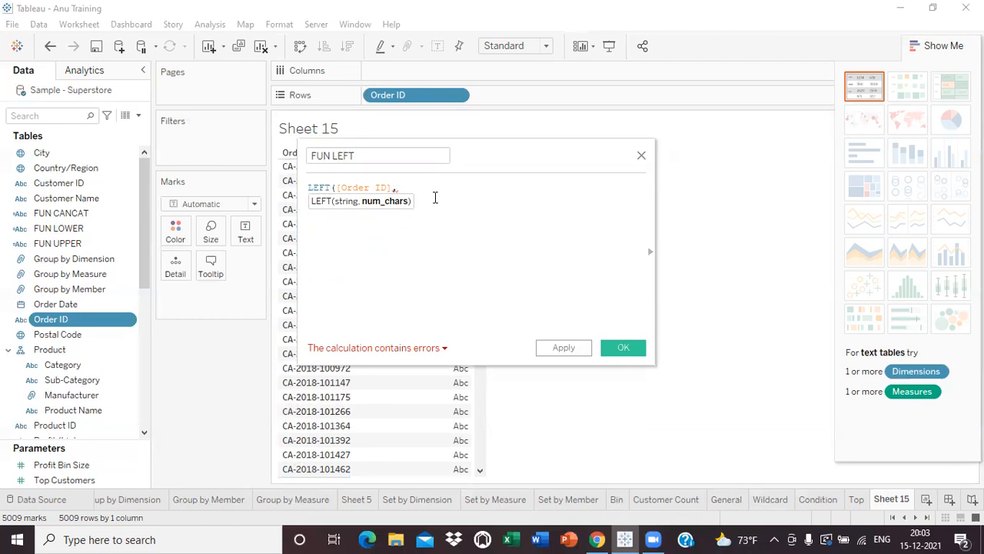
pyautogui.write('2)')
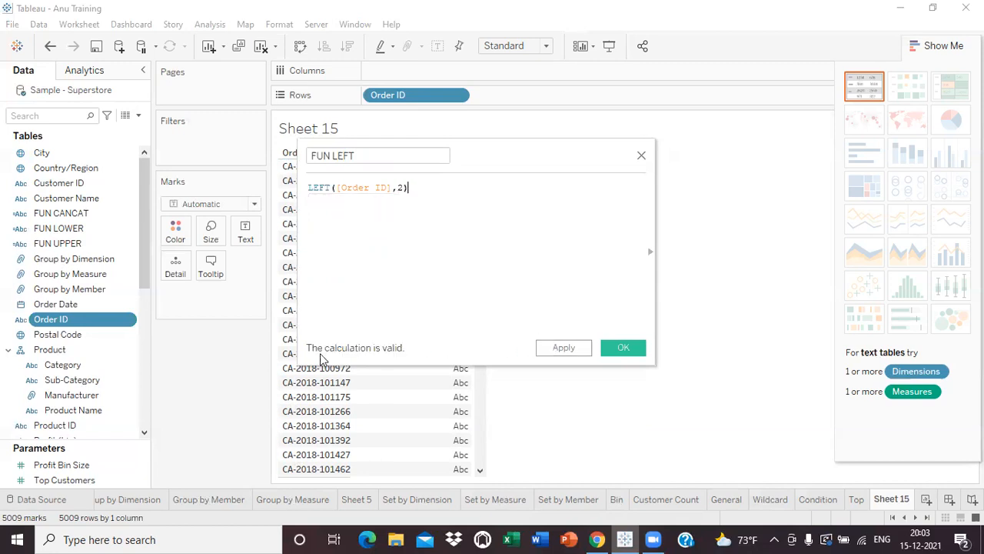
# - Save the FUN LEFT field and place it on Rows after Order ID
pyautogui.click(564, 348)
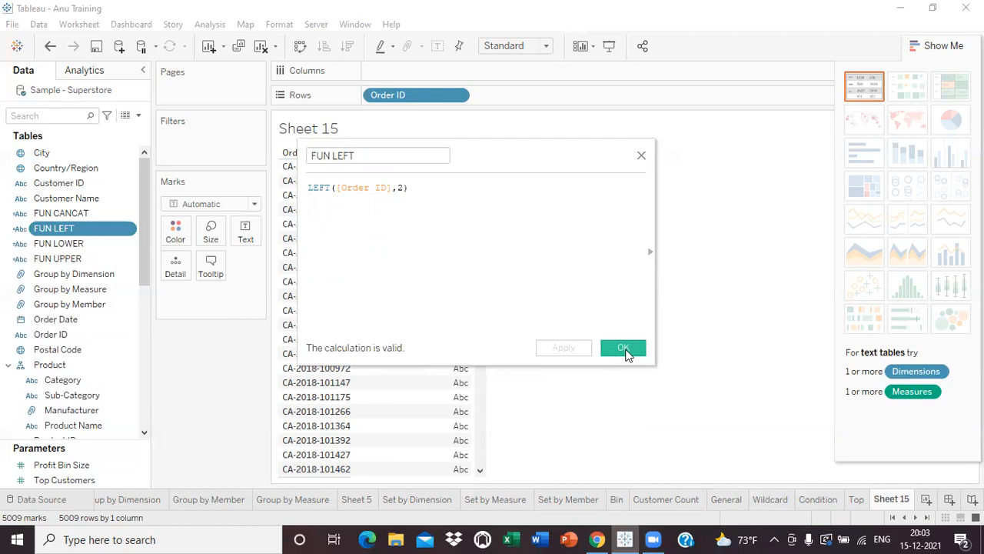
pyautogui.click(626, 350)
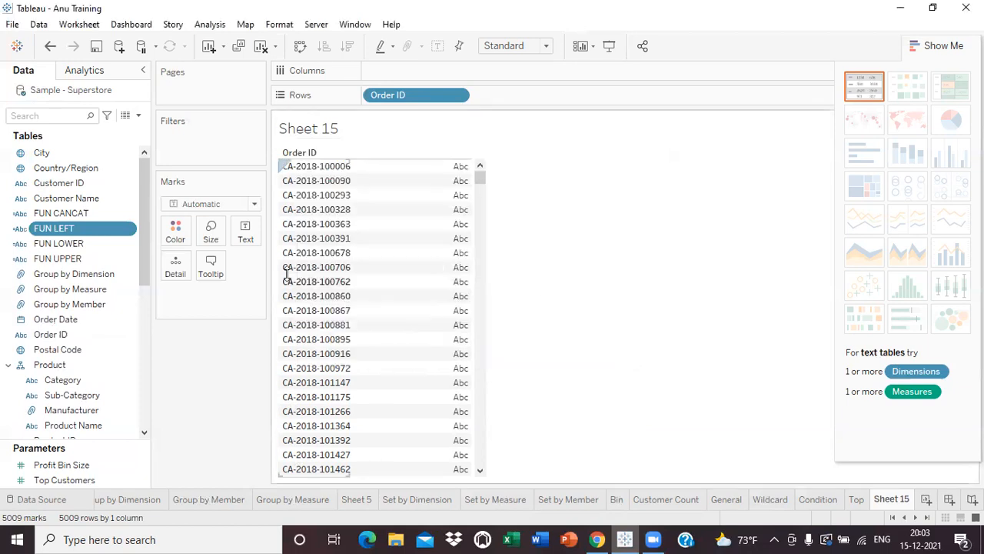
pyautogui.moveTo(44, 233); pyautogui.dragTo(492, 103)
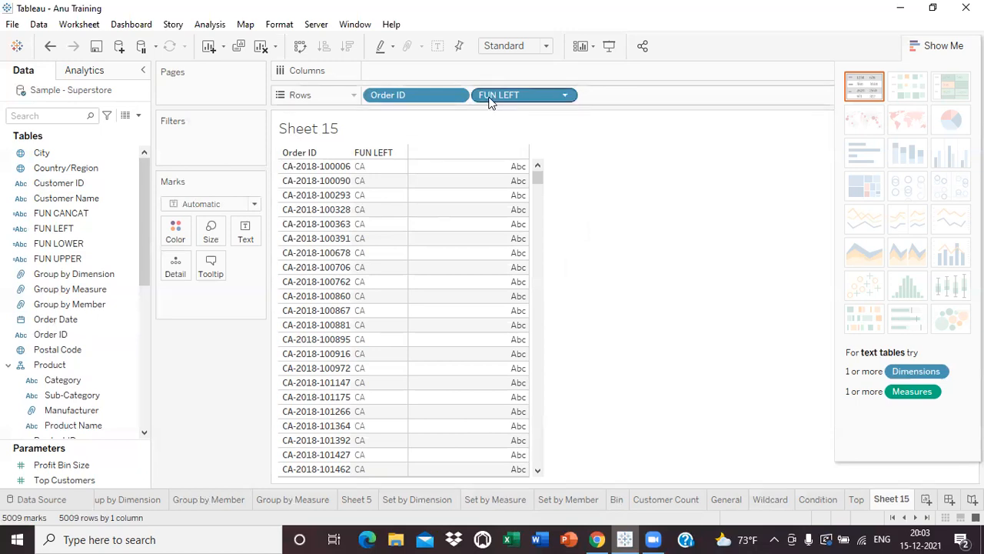
# - Try showing FUN LEFT as text beside each order ID, and return it to Rows
pyautogui.moveTo(488, 95); pyautogui.dragTo(192, 384)
pyautogui.moveTo(52, 229); pyautogui.dragTo(246, 226)
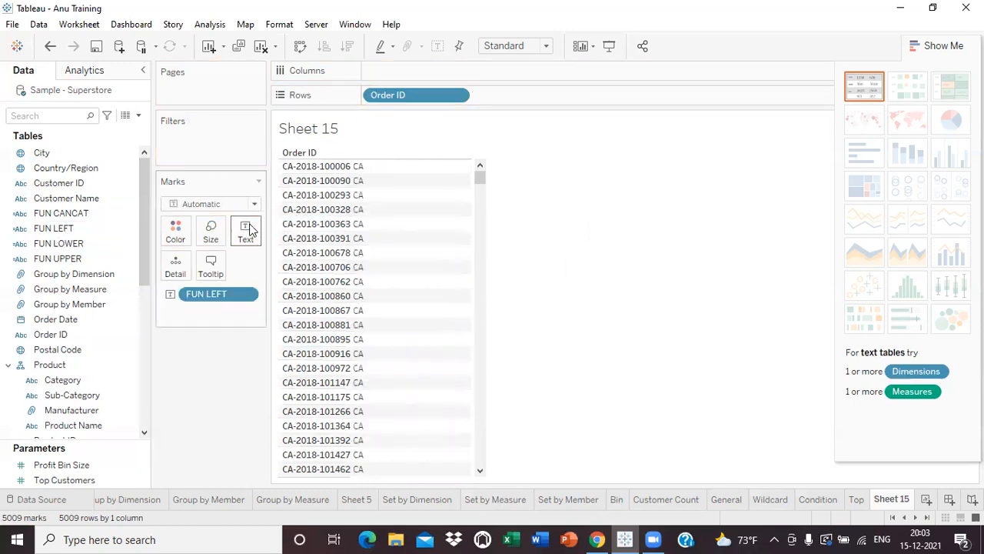
pyautogui.moveTo(212, 298); pyautogui.dragTo(500, 99)
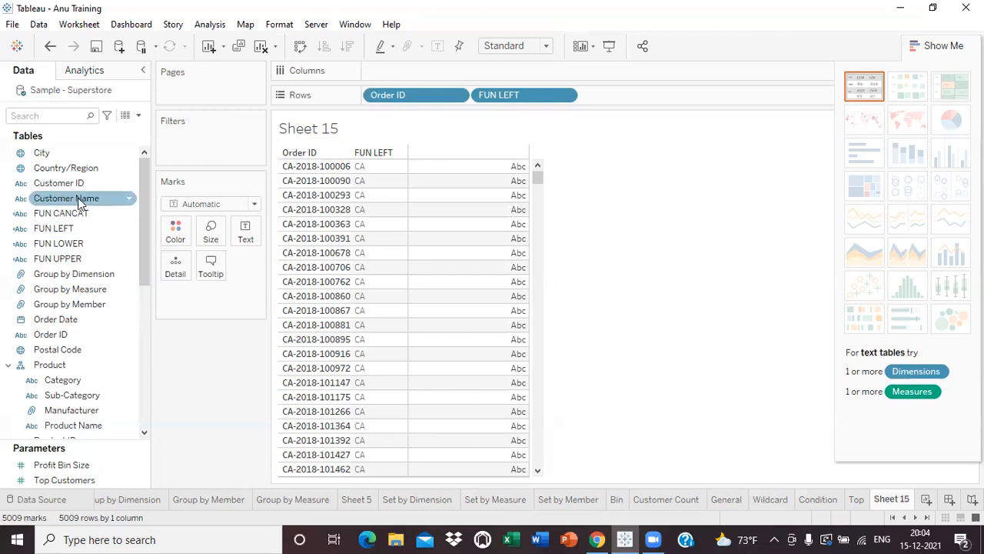
# - Start a calculated field from Order ID and name it FUN RIGHT
pyautogui.click(128, 335)
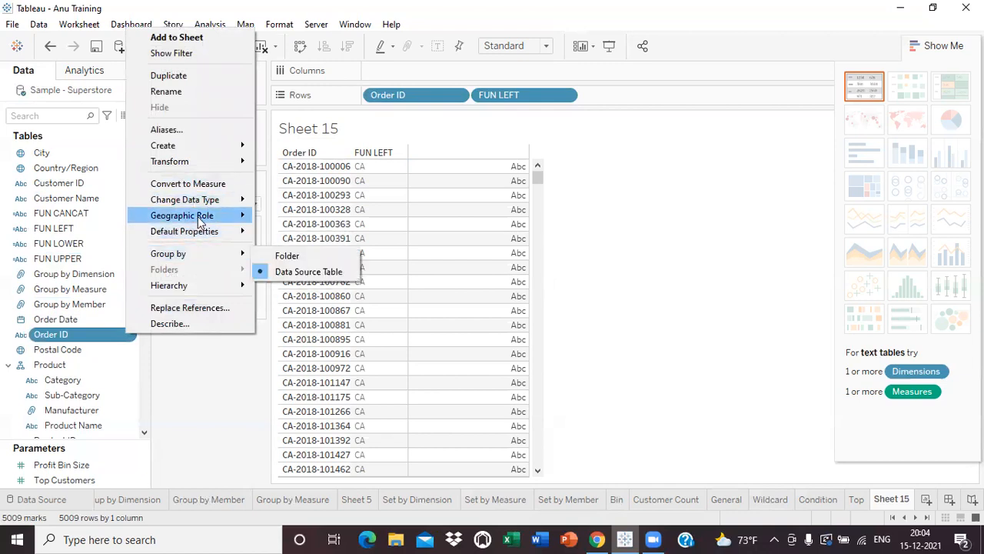
pyautogui.moveTo(197, 196)
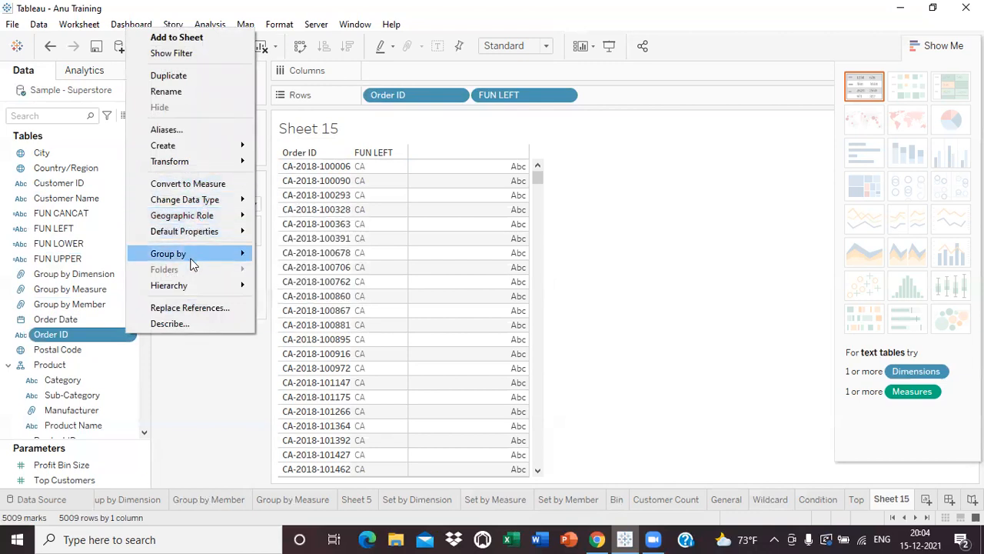
pyautogui.moveTo(196, 145)
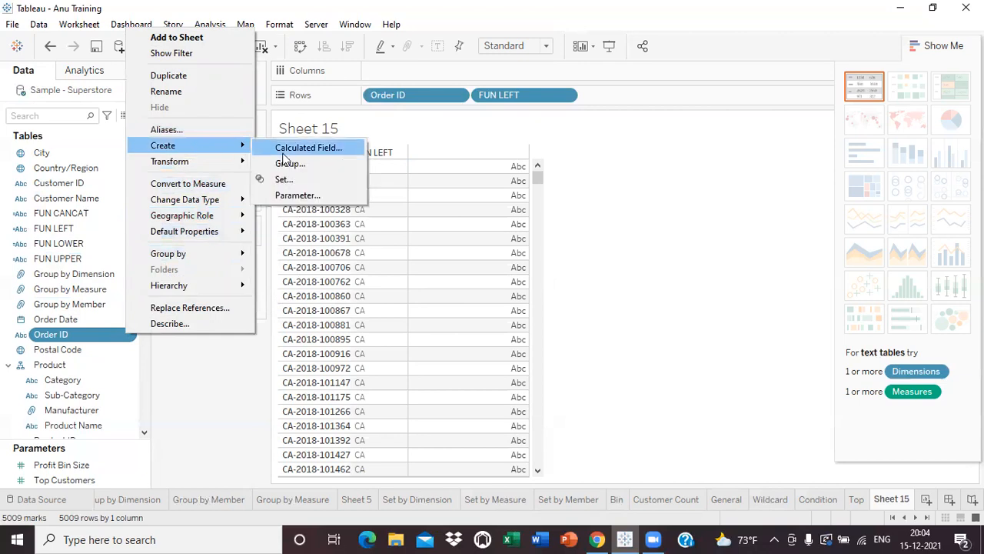
pyautogui.click(294, 150)
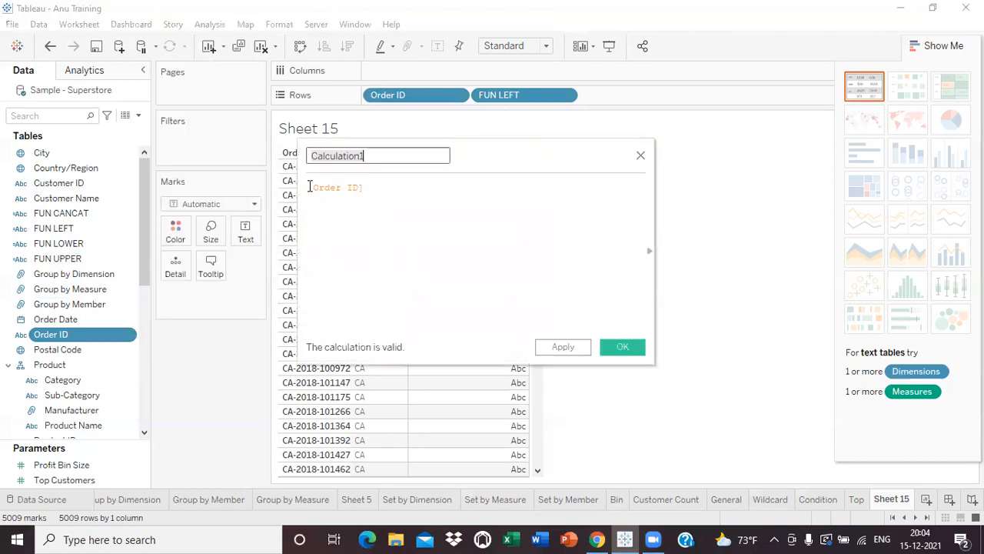
pyautogui.click(370, 155)
pyautogui.press('BackSpace')
pyautogui.press('BackSpace')
pyautogui.press('BackSpace')
pyautogui.press('BackSpace')
pyautogui.press('BackSpace')
pyautogui.press('BackSpace')
pyautogui.press('BackSpace')
pyautogui.press('BackSpace')
pyautogui.press('BackSpace')
pyautogui.press('BackSpace')
pyautogui.press('BackSpace')
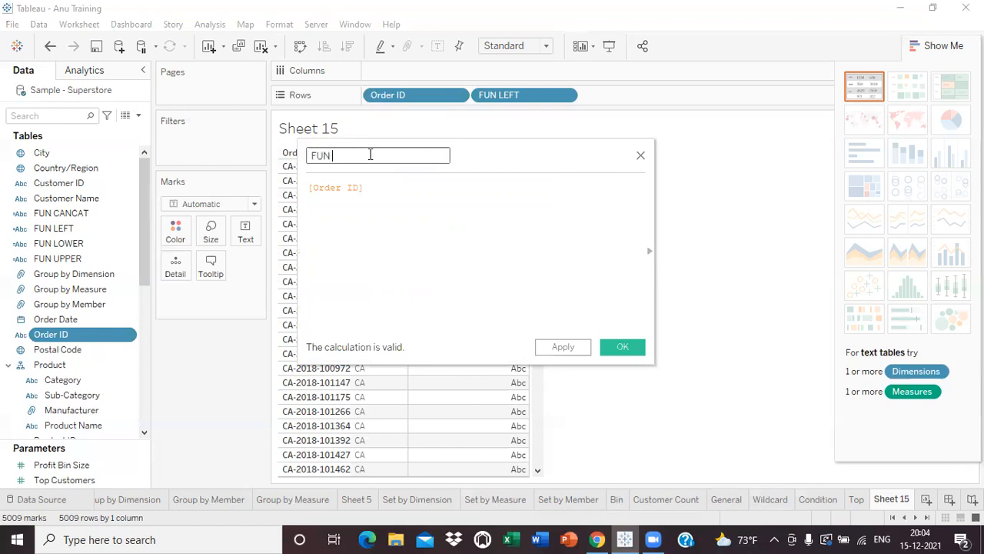
pyautogui.write('RIGHT')
# - Wrap the Order ID field in the RIGHT function with six characters so the formula reads RIGHT([Order ID],6)
pyautogui.click(308, 187)
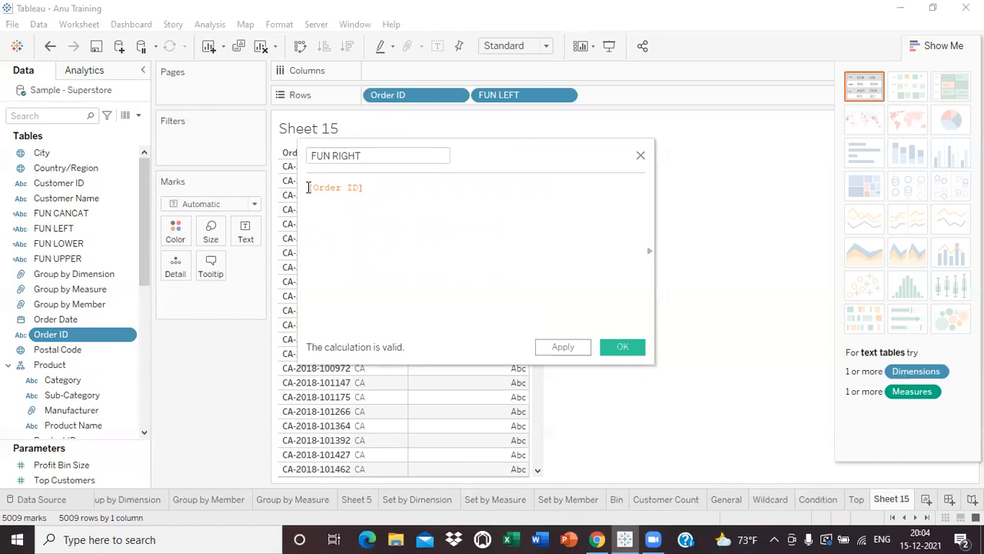
pyautogui.write('RI')
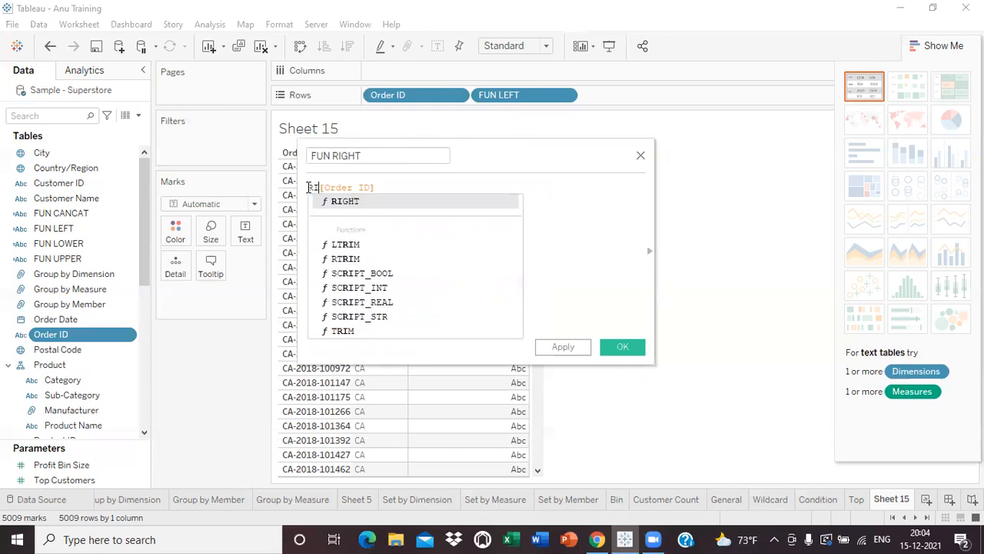
pyautogui.write('GH')
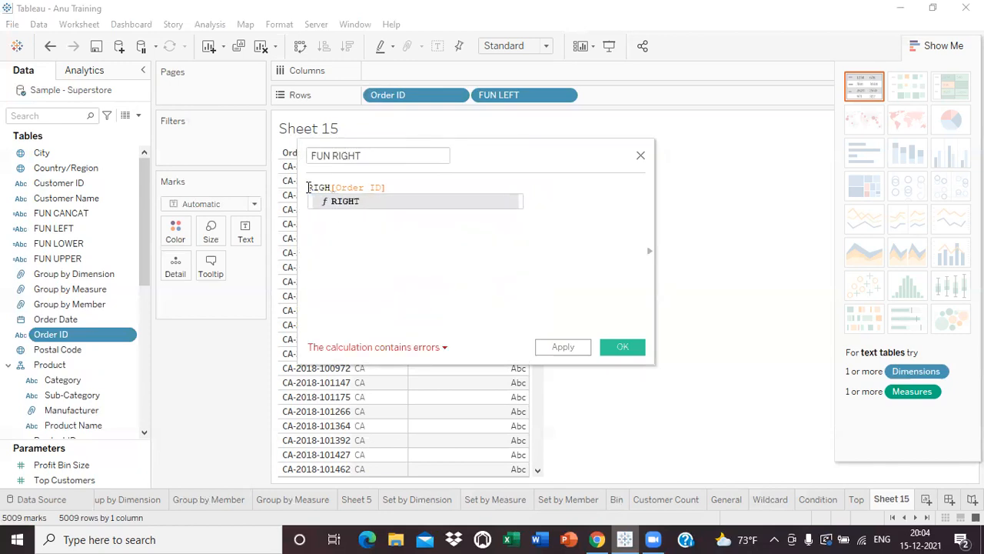
pyautogui.click(350, 207)
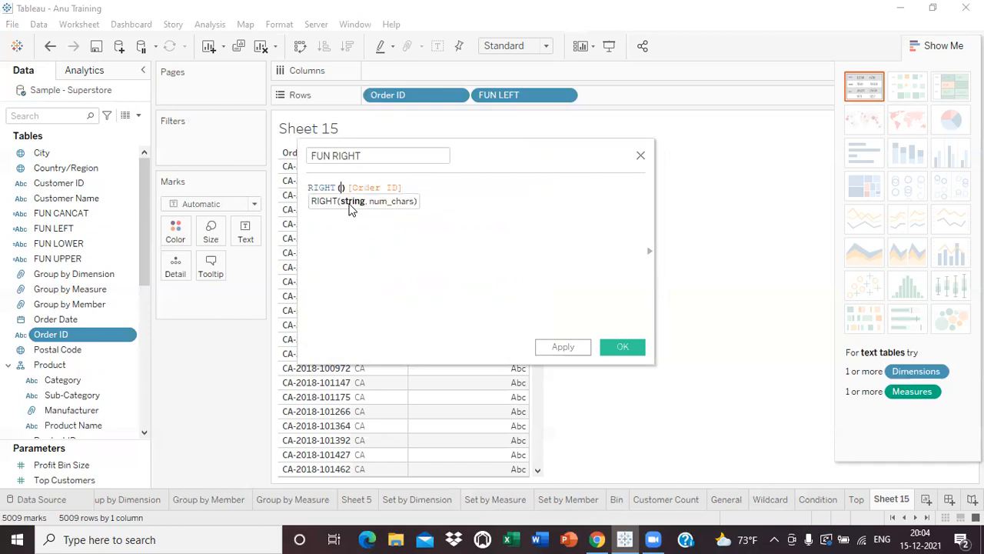
pyautogui.press('Return')
pyautogui.press('BackSpace')
pyautogui.click(402, 187)
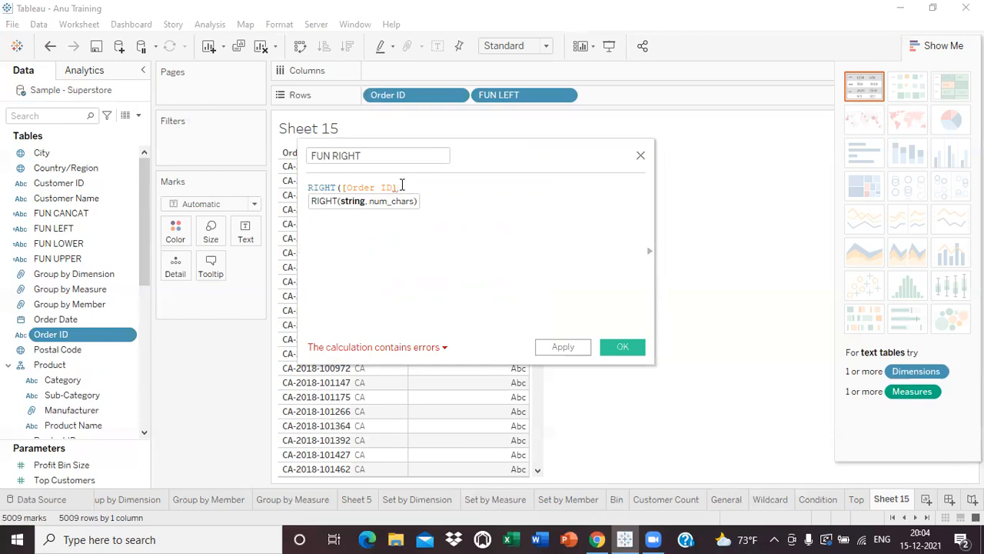
pyautogui.write(',')
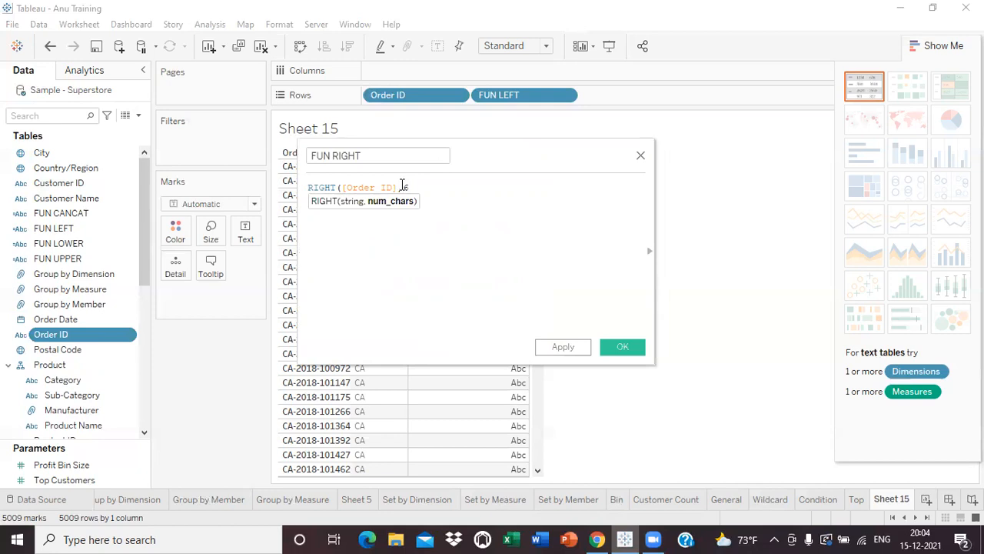
pyautogui.write('6)')
# - Save the FUN RIGHT field and place it on Rows after FUN LEFT
pyautogui.click(577, 350)
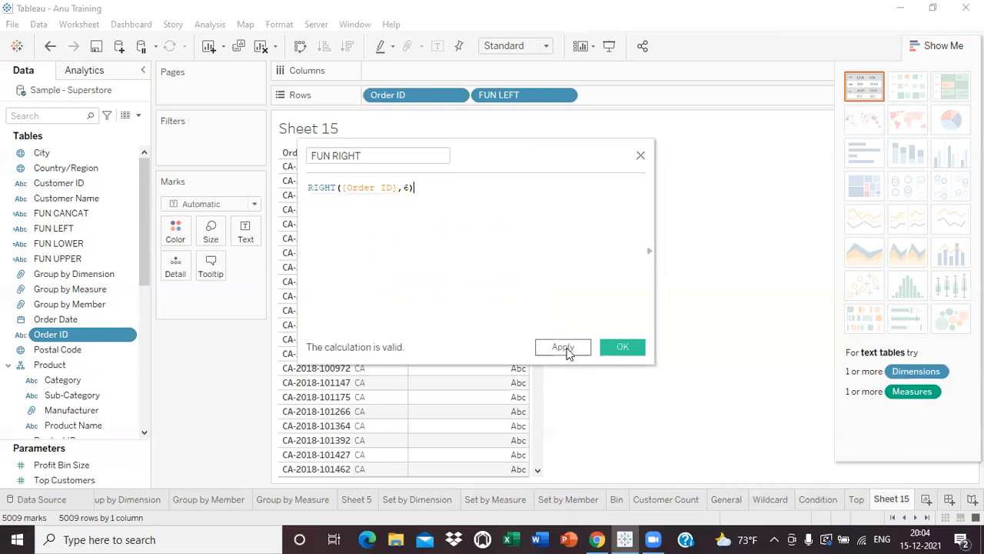
pyautogui.click(622, 347)
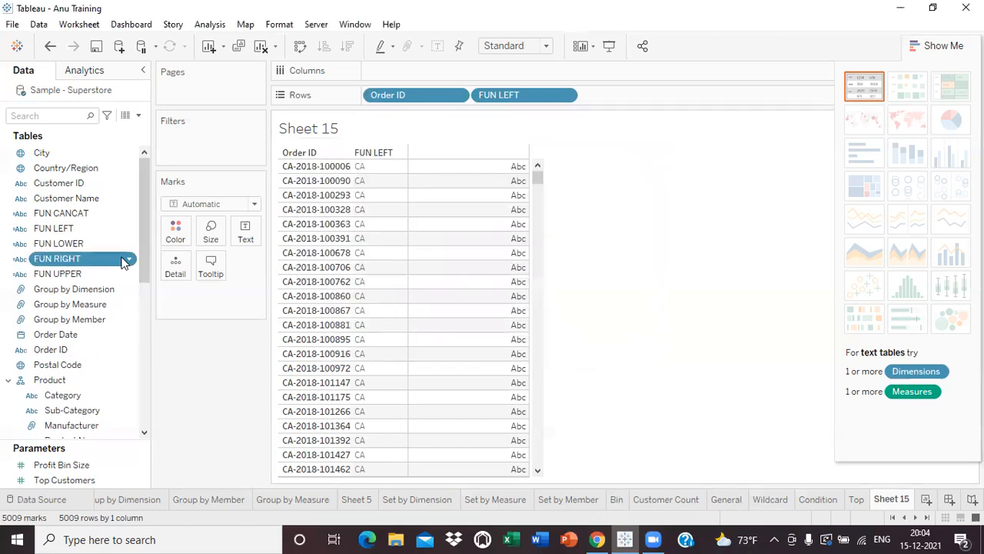
pyautogui.moveTo(58, 260); pyautogui.dragTo(609, 98)
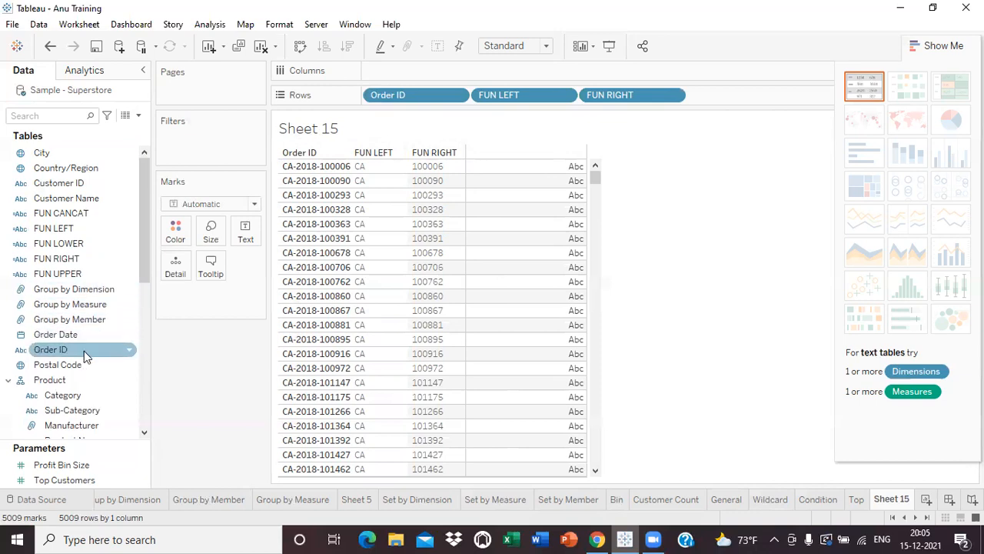
# - Start another calculated field from Order ID and name it FUNMID
pyautogui.click(128, 350)
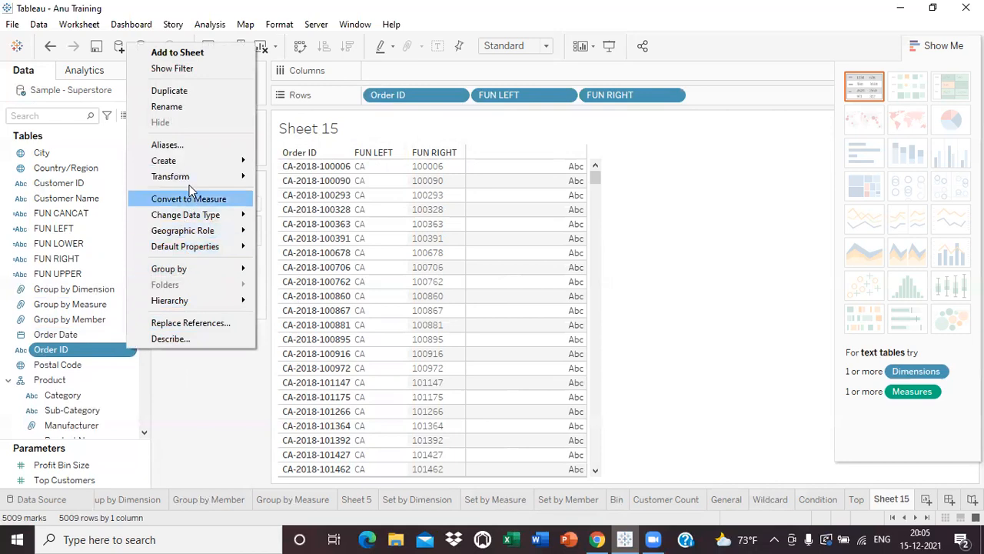
pyautogui.moveTo(186, 159)
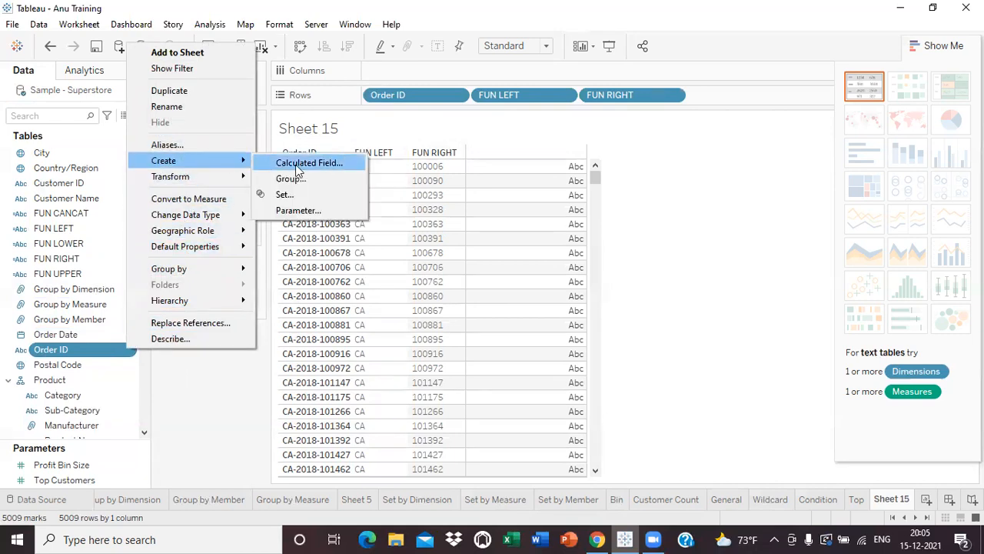
pyautogui.click(297, 170)
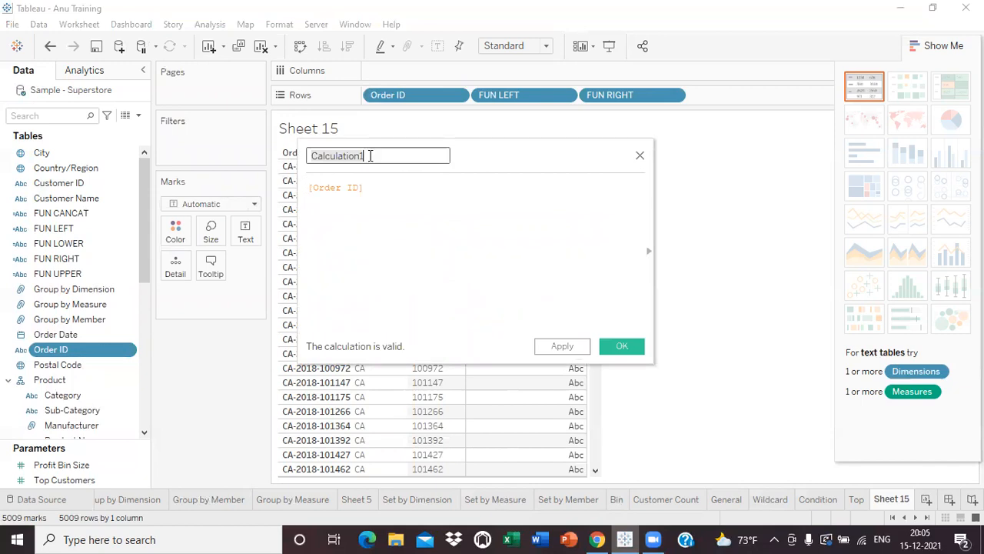
pyautogui.press('BackSpace')
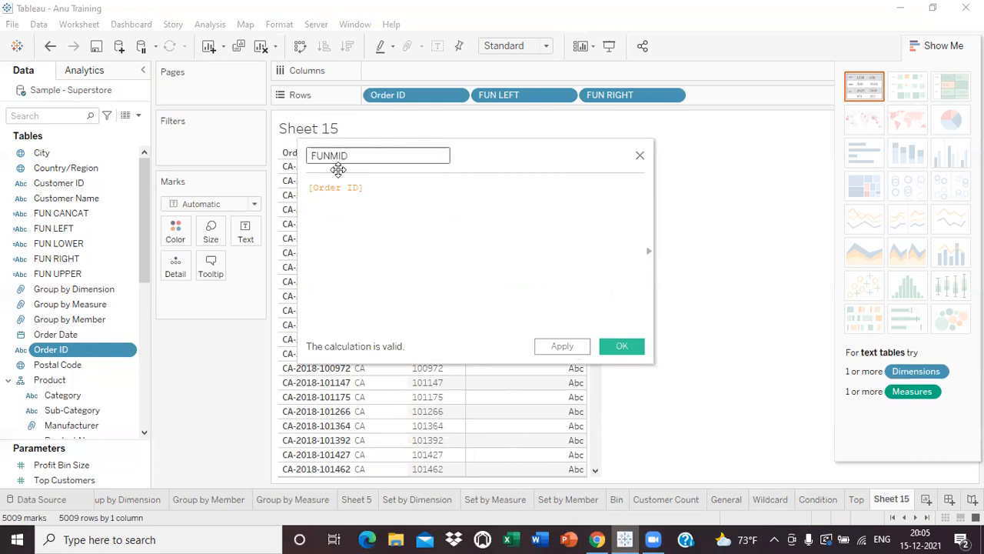
# - Wrap the Order ID field in the MID function with start 4 and length 4, giving MID([Order ID],4,4)
pyautogui.click(309, 188)
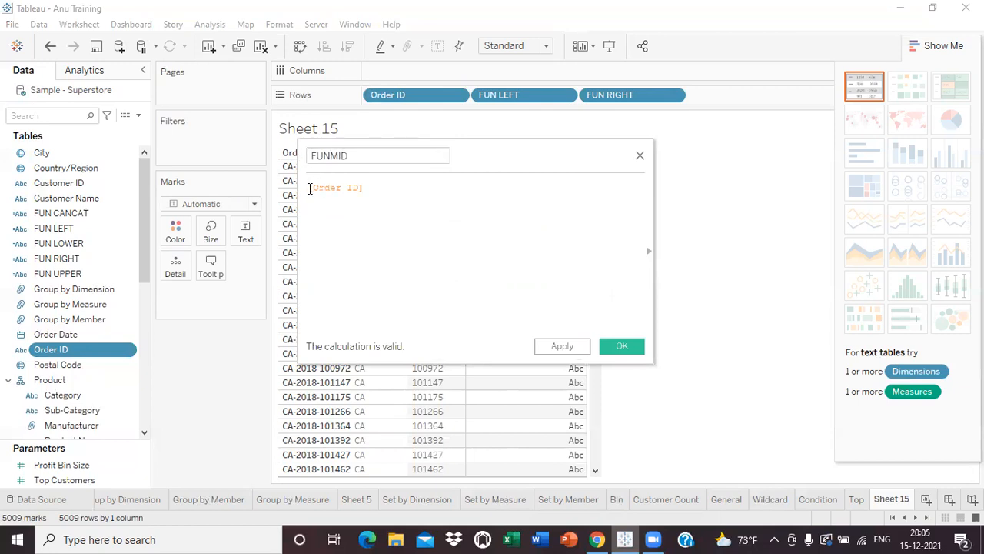
pyautogui.write('MID')
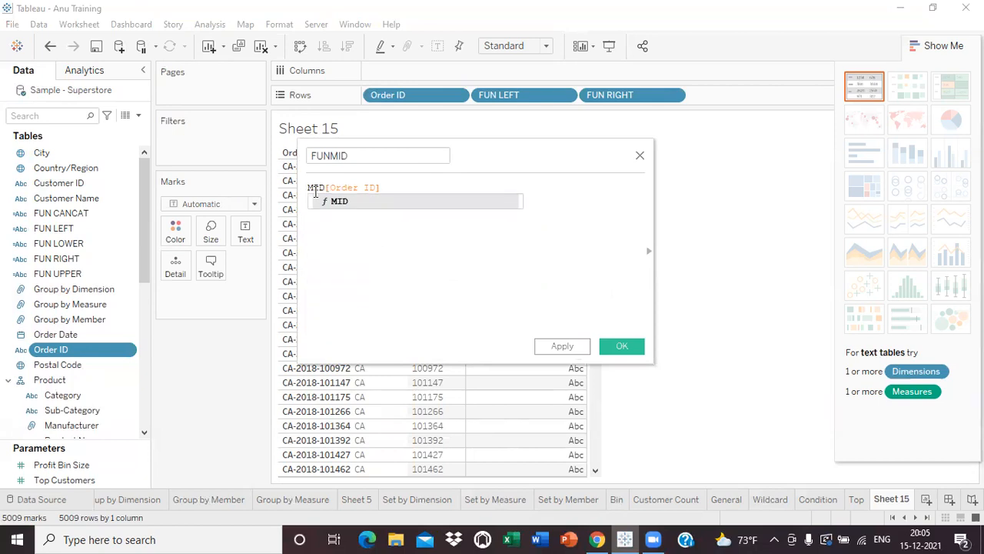
pyautogui.doubleClick(335, 202)
pyautogui.press('Return')
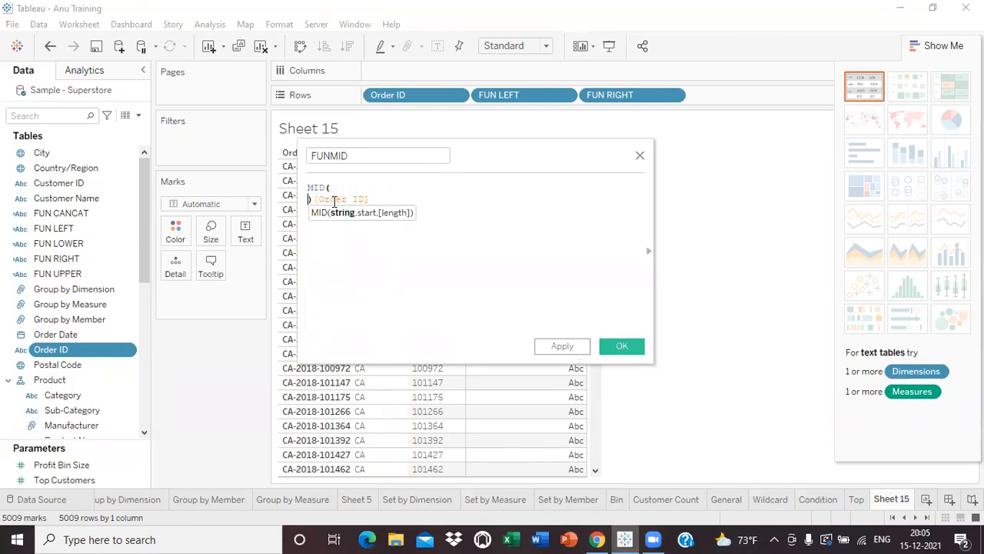
pyautogui.press('BackSpace')
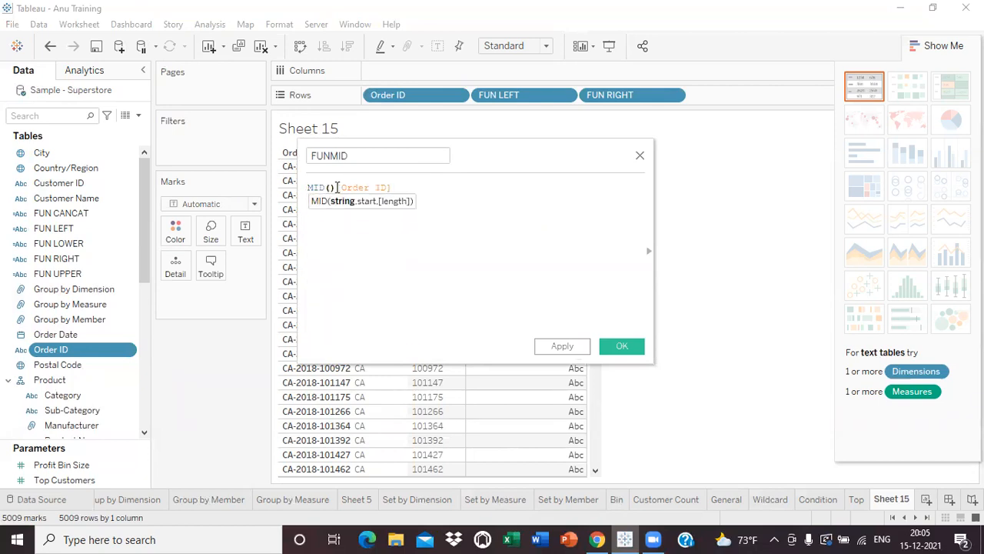
pyautogui.press('BackSpace')
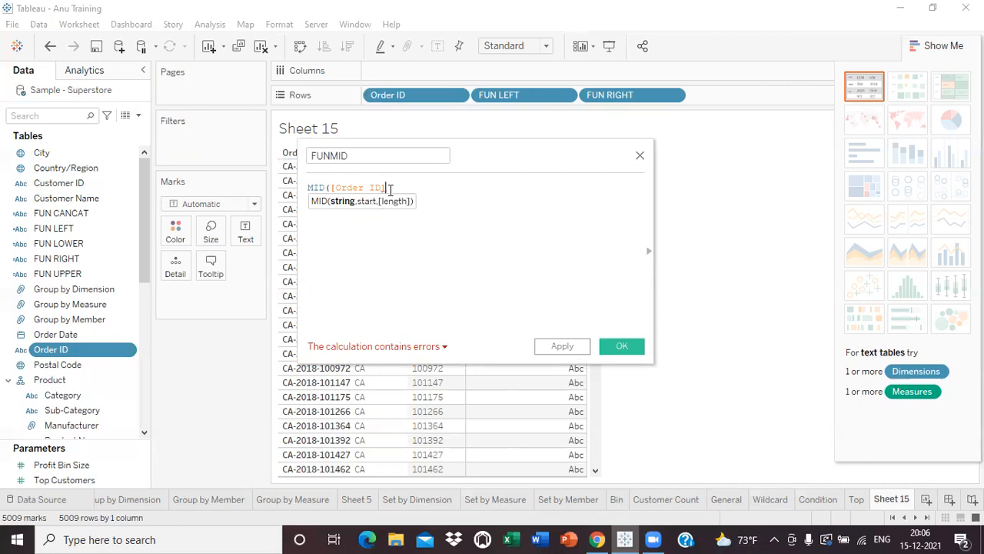
pyautogui.write(',')
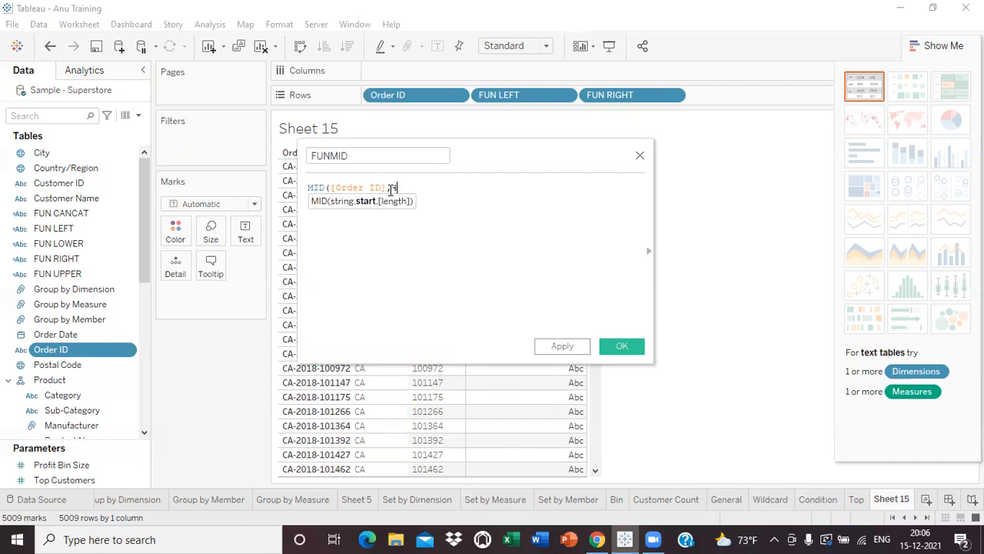
pyautogui.write('s')
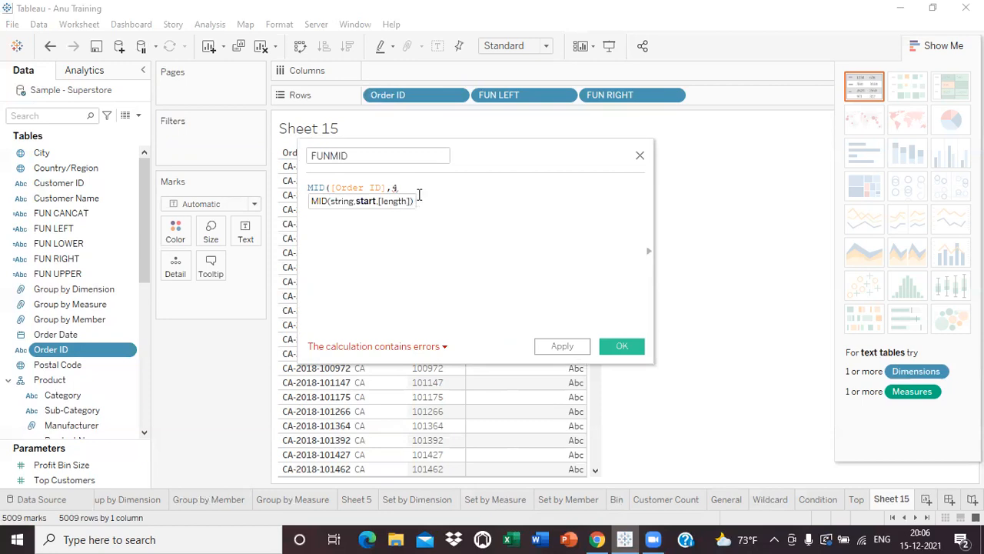
pyautogui.write(',')
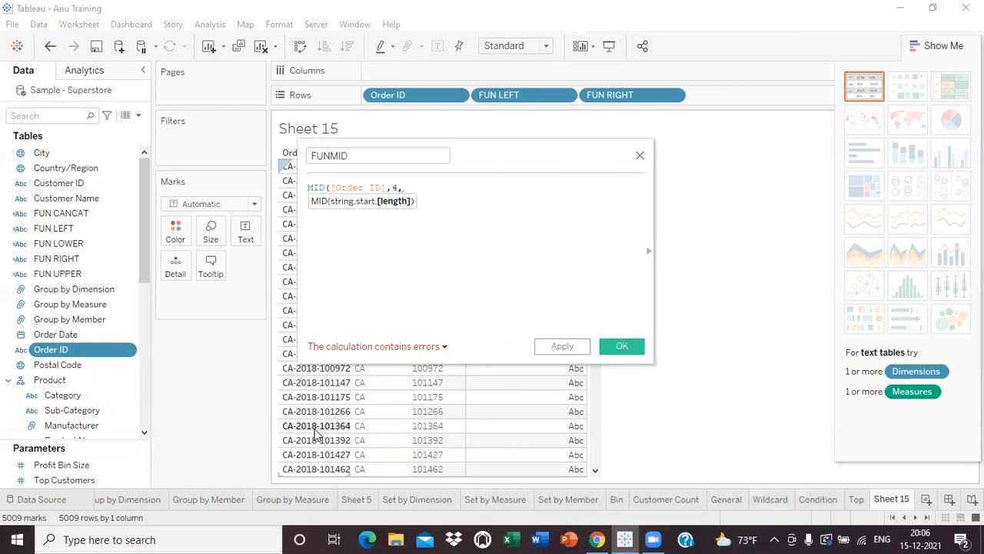
pyautogui.write('4')
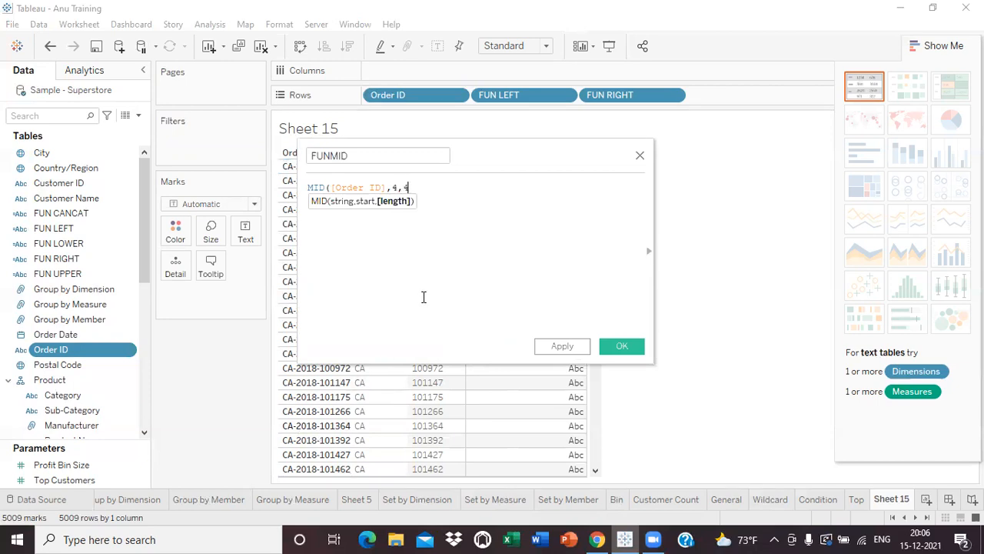
pyautogui.write(')')
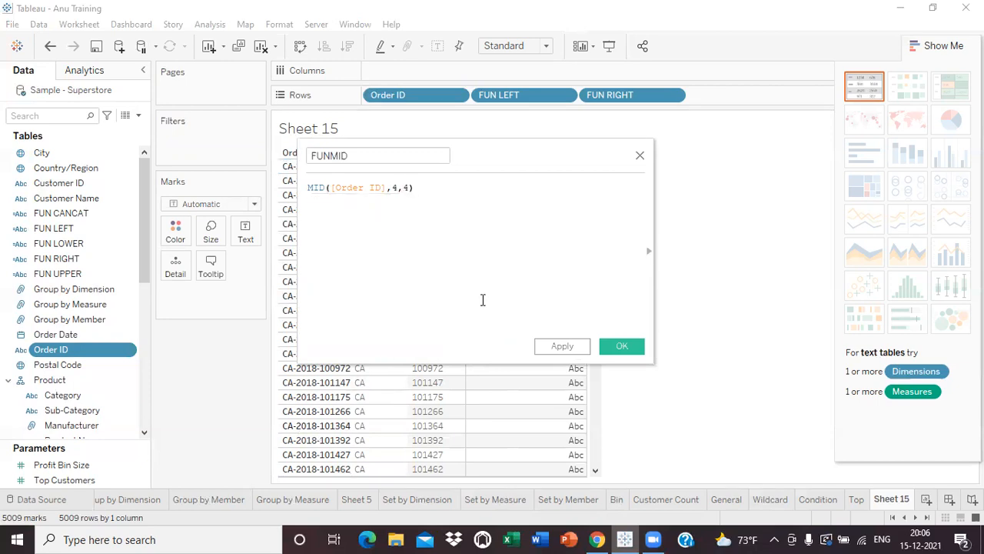
# - Save the FUNMID field and place it on Rows after FUN RIGHT
pyautogui.click(563, 346)
pyautogui.click(619, 346)
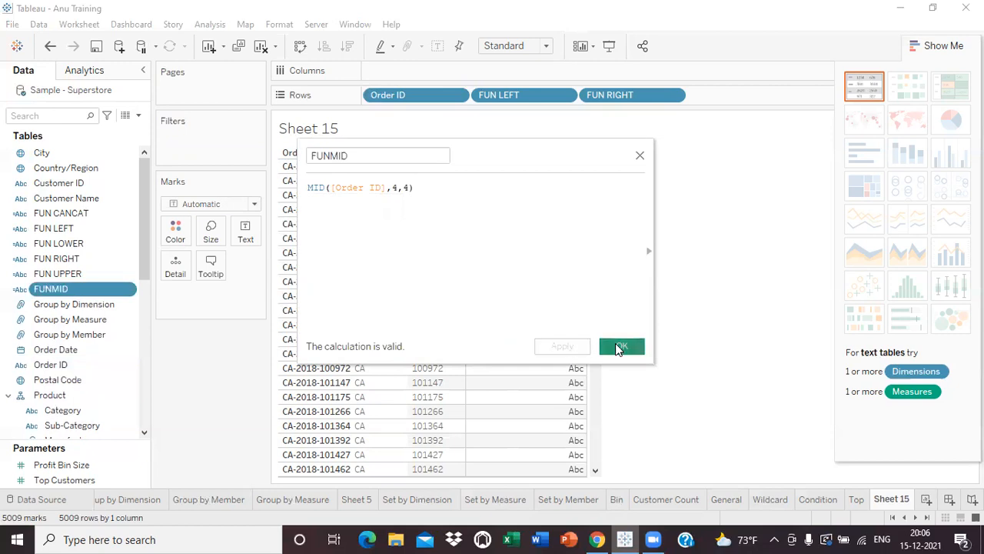
pyautogui.moveTo(51, 294); pyautogui.dragTo(688, 91)
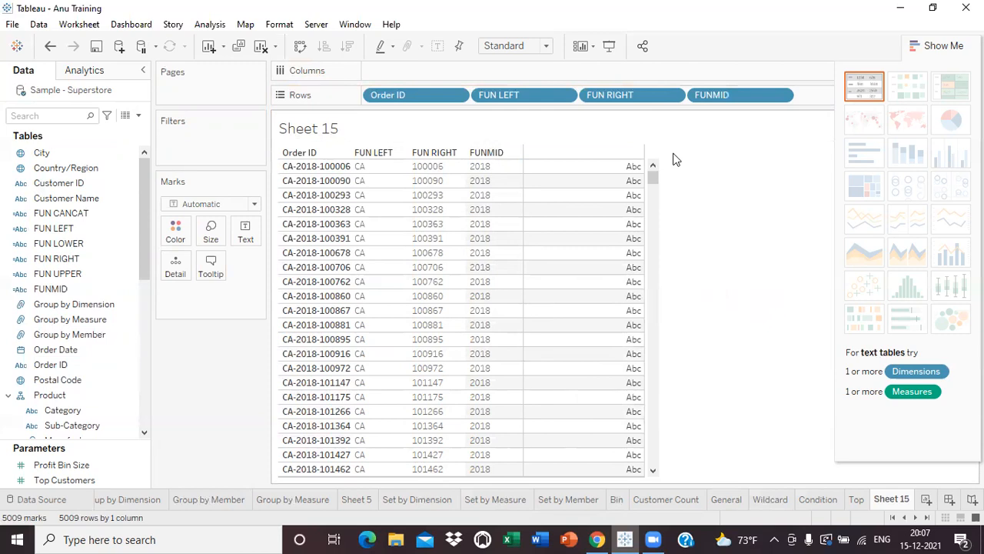
# - Remove FUNMID, FUN RIGHT, FUN LEFT and Order ID from Rows, and put only Order ID back on Rows
pyautogui.moveTo(718, 94); pyautogui.dragTo(254, 362)
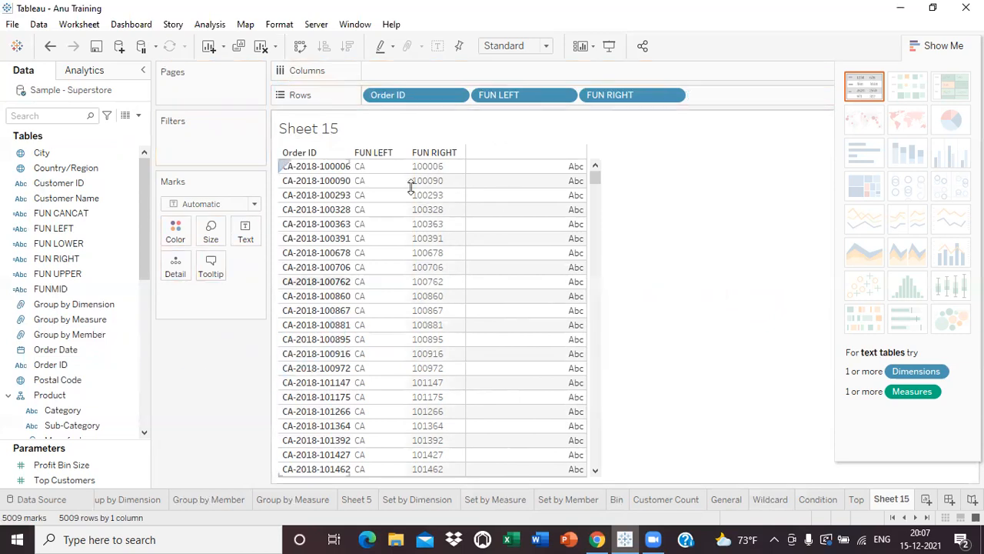
pyautogui.moveTo(610, 95); pyautogui.dragTo(202, 390)
pyautogui.moveTo(526, 95); pyautogui.dragTo(202, 370)
pyautogui.moveTo(406, 101); pyautogui.dragTo(221, 350)
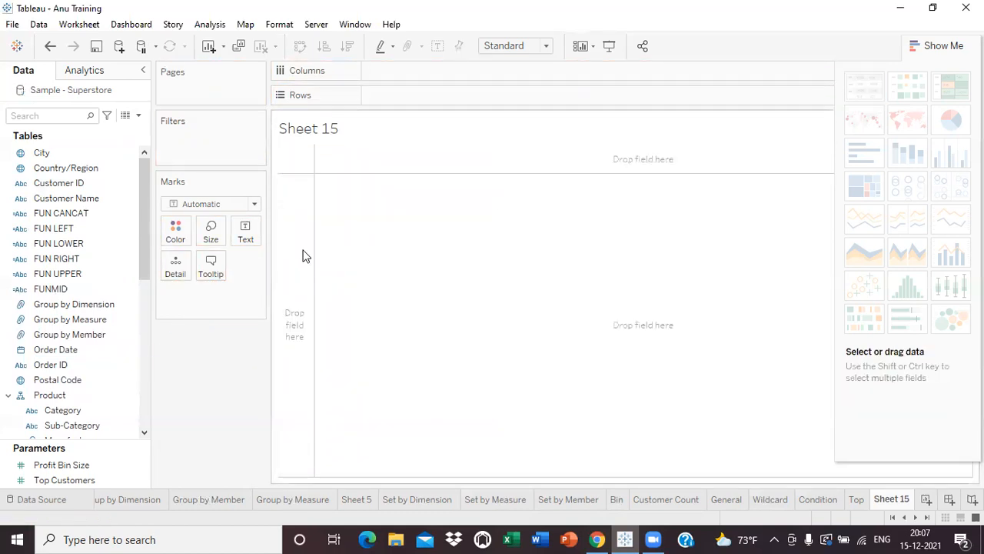
pyautogui.moveTo(46, 364); pyautogui.dragTo(384, 98)
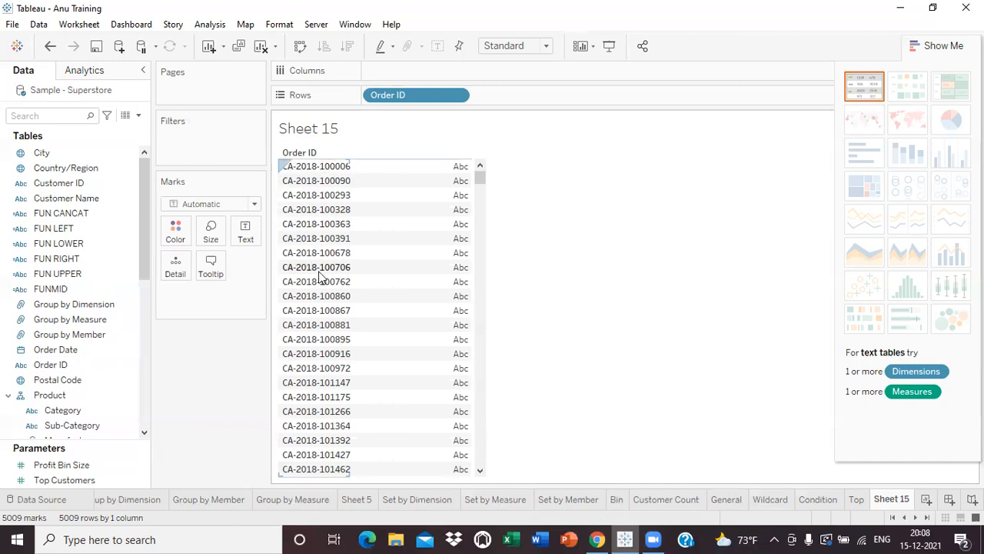
# - Create a new calculated field and name it FUN SPILT
pyautogui.click(138, 117)
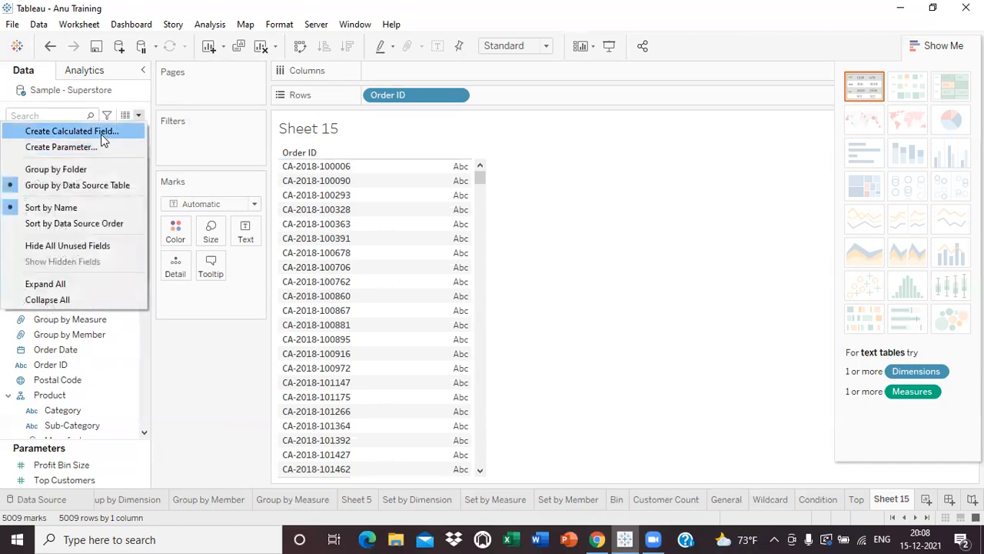
pyautogui.click(101, 132)
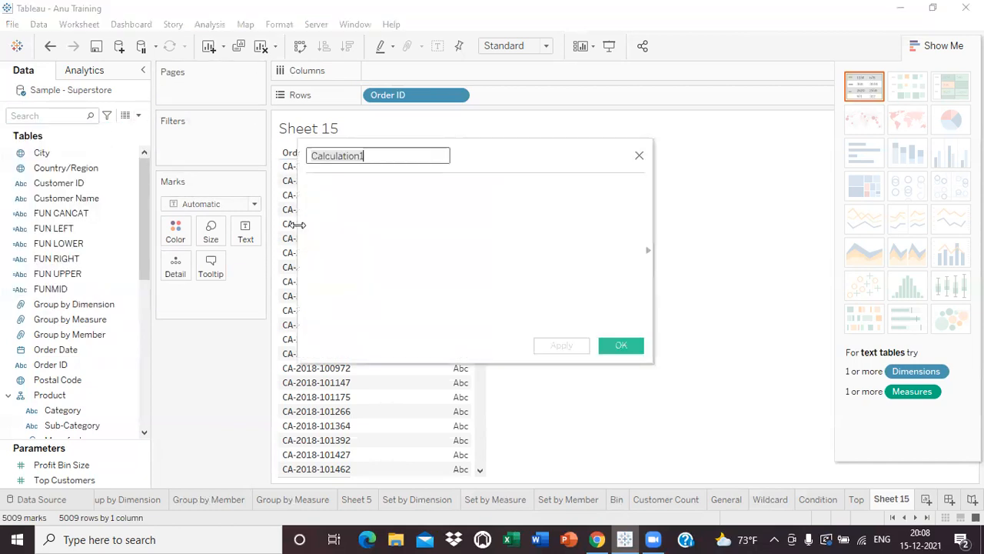
pyautogui.click(370, 157)
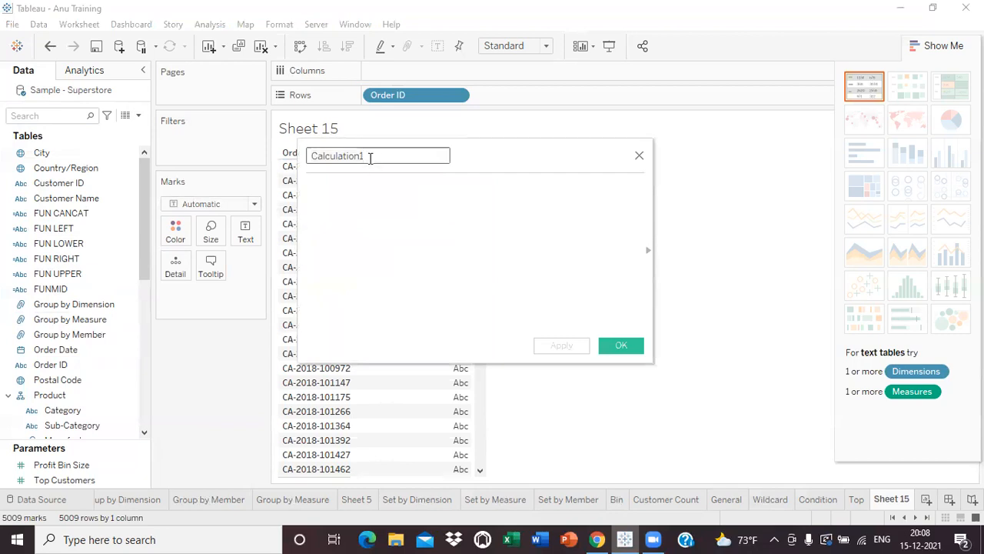
pyautogui.press('BackSpace')
pyautogui.press('BackSpace')
pyautogui.press('BackSpace')
pyautogui.press('BackSpace')
pyautogui.press('BackSpace')
pyautogui.press('BackSpace')
pyautogui.press('BackSpace')
pyautogui.press('BackSpace')
pyautogui.press('BackSpace')
pyautogui.press('BackSpace')
pyautogui.press('BackSpace')
pyautogui.press('BackSpace')
pyautogui.write('FUN')
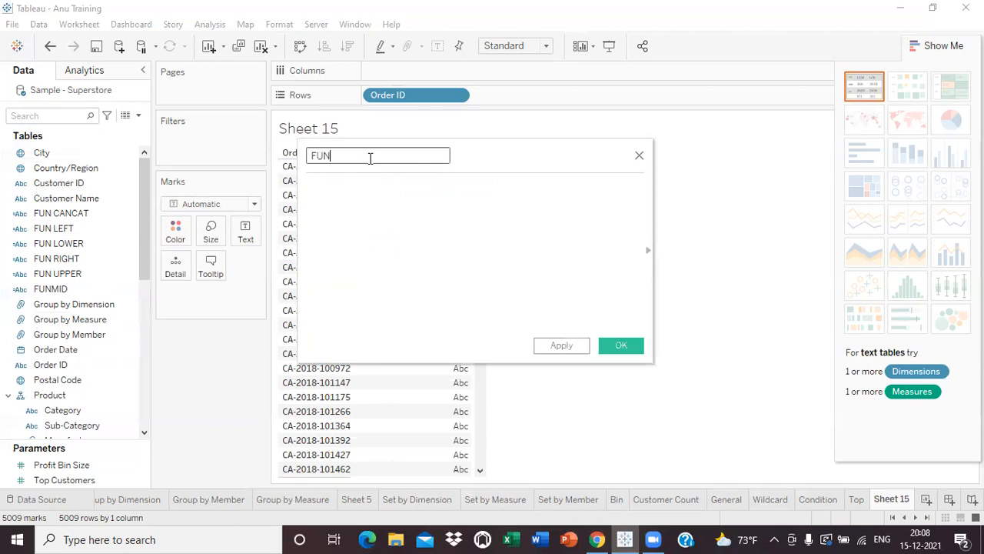
pyautogui.write(' SPILT')
# - Begin the FUN SPILT formula with the SPLIT function, using the Order ID field as its string
pyautogui.click(350, 184)
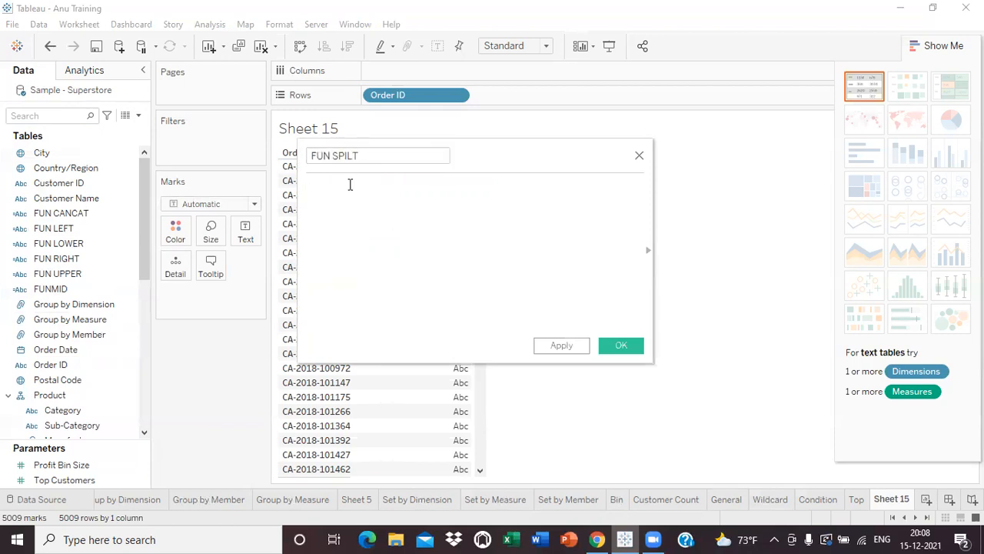
pyautogui.write('SPLIT')
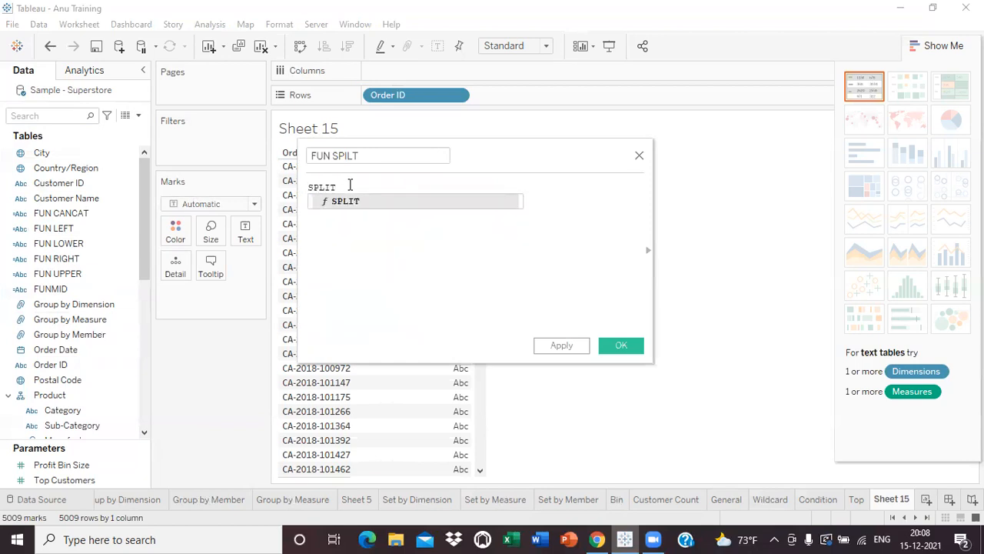
pyautogui.press('Return')
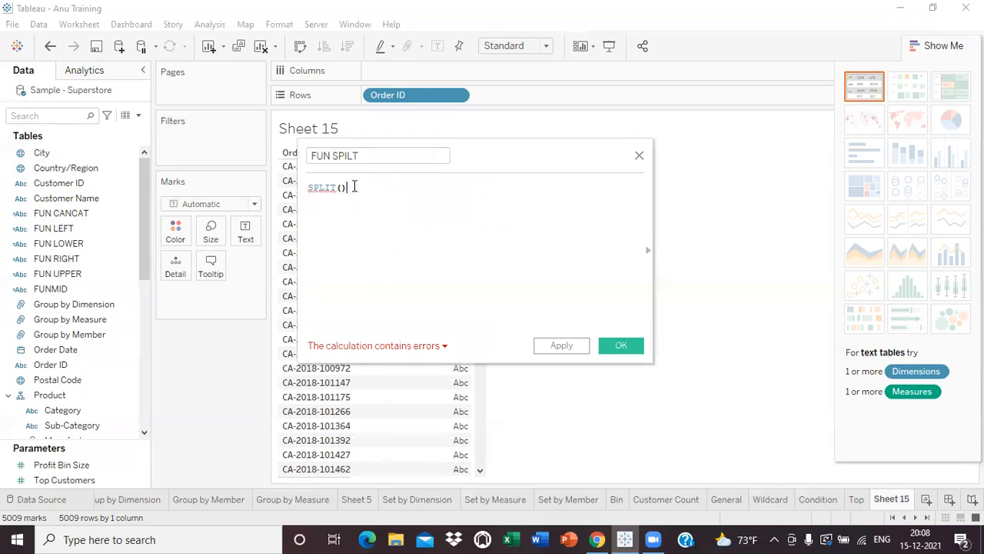
pyautogui.write('OR')
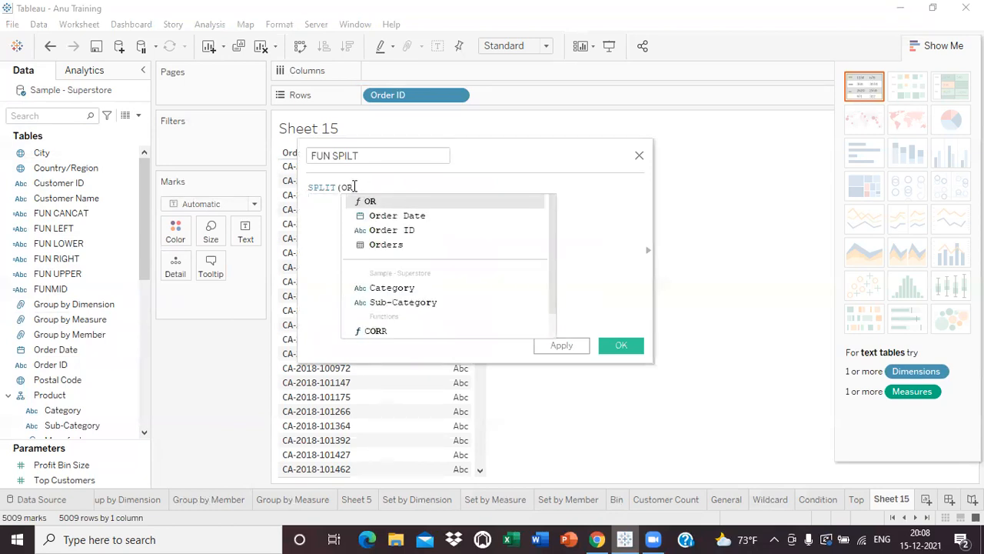
pyautogui.doubleClick(389, 233)
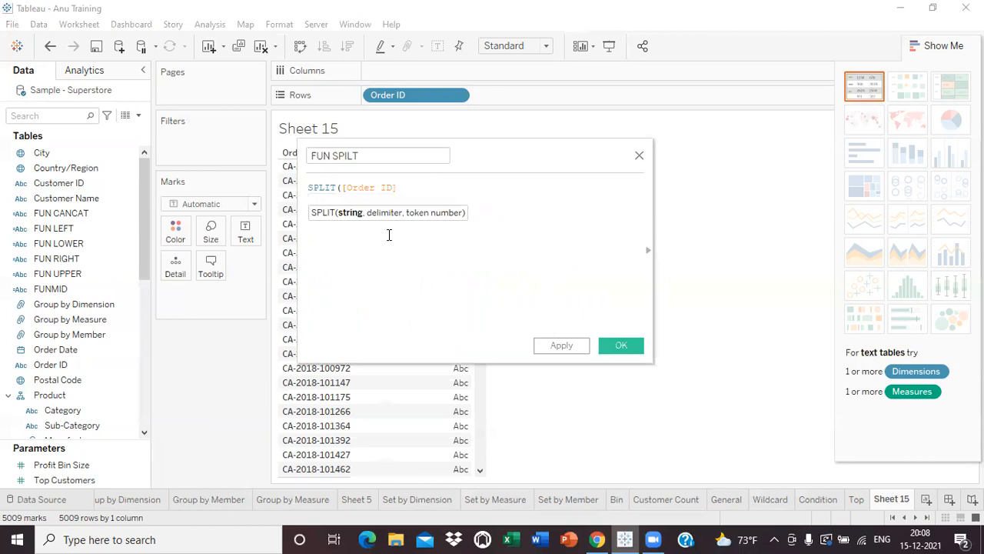
pyautogui.click(401, 186)
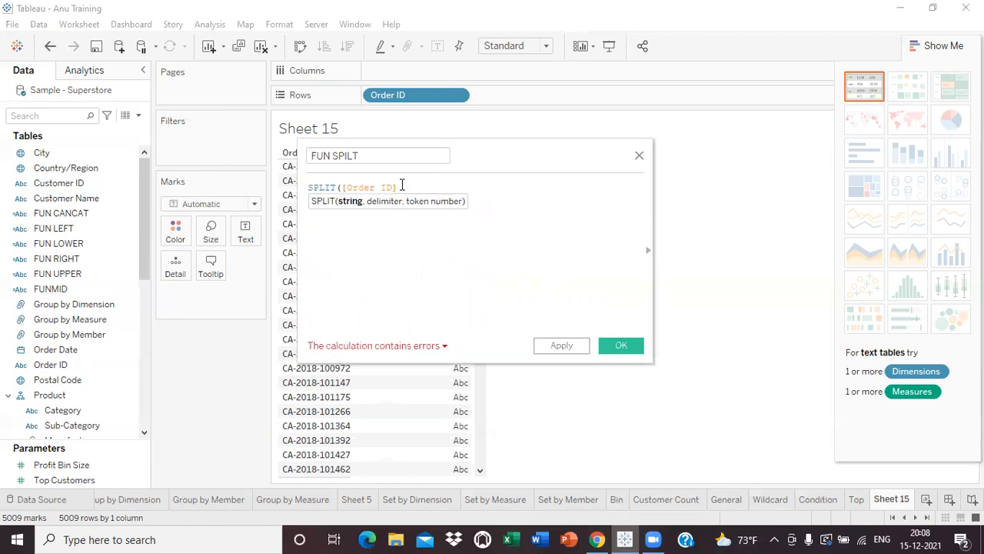
# - Complete the formula with an underscore delimiter and token number 1, as SPLIT([Order ID],"_",1)
pyautogui.write(',')
pyautogui.write("'")
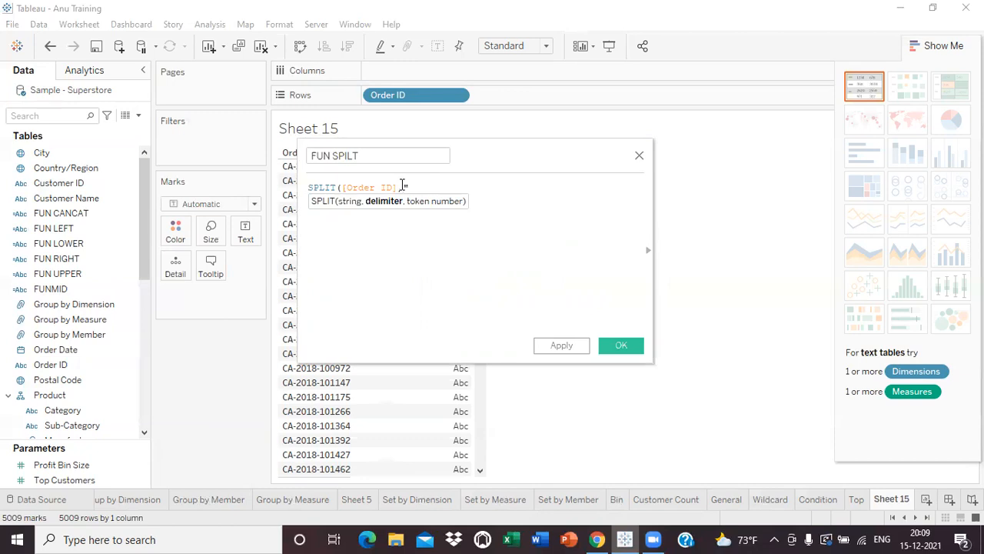
pyautogui.write('-')
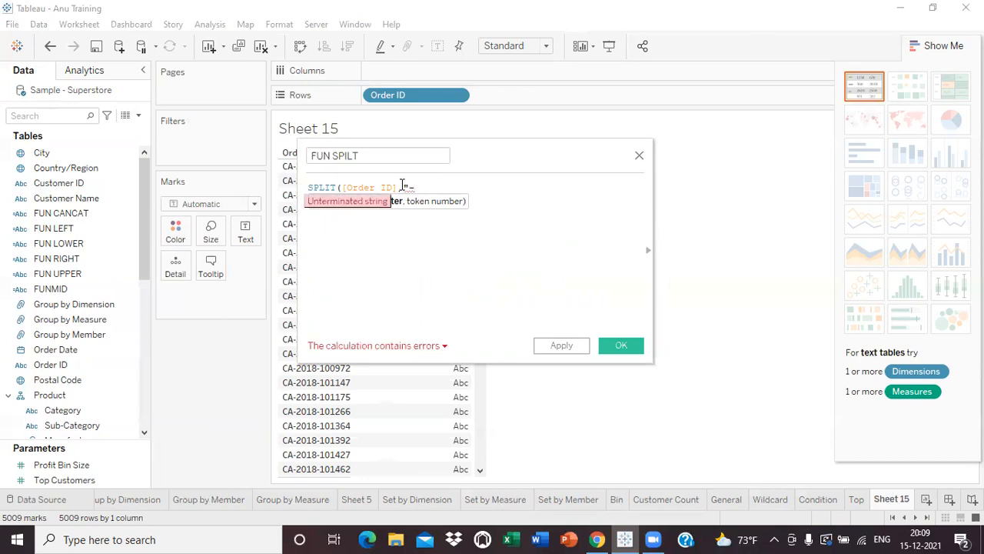
pyautogui.write("'")
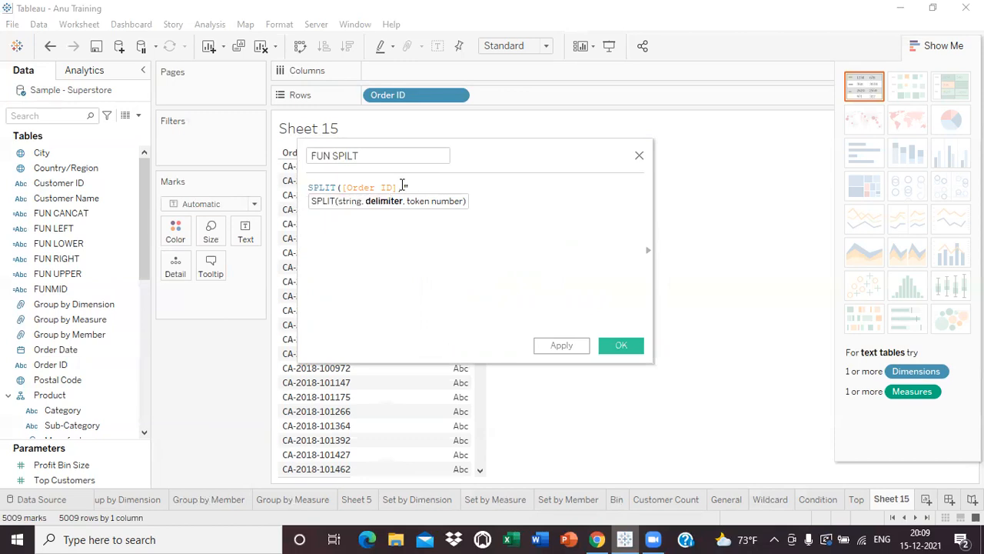
pyautogui.write('"_')
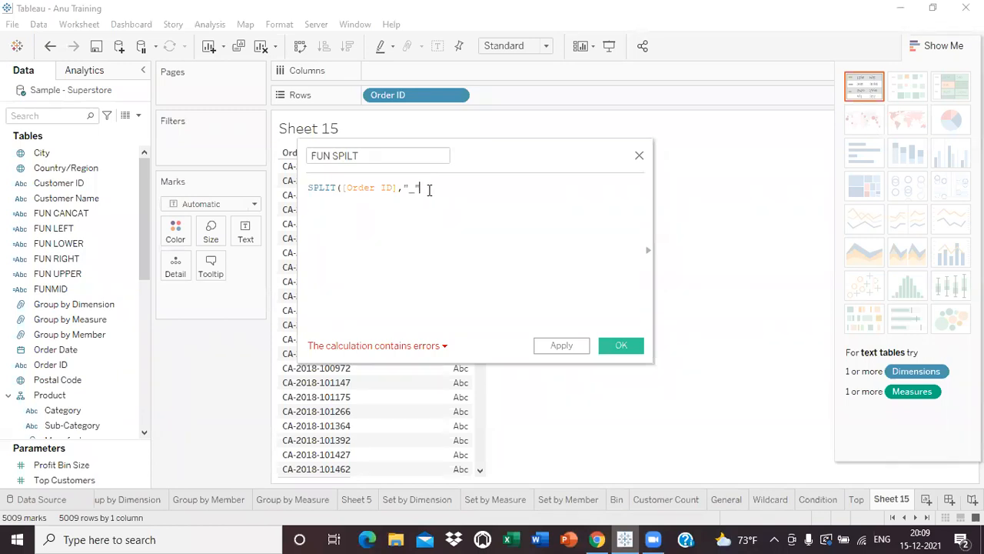
pyautogui.write(',')
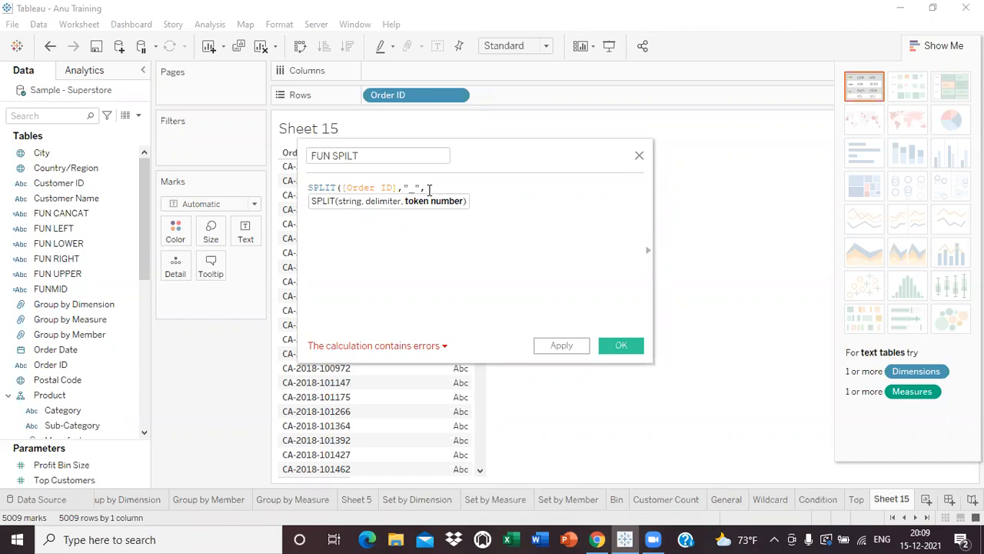
pyautogui.write('1')
pyautogui.write(')')
# - Save the FUN SPILT field and place it on Rows after Order ID
pyautogui.click(560, 347)
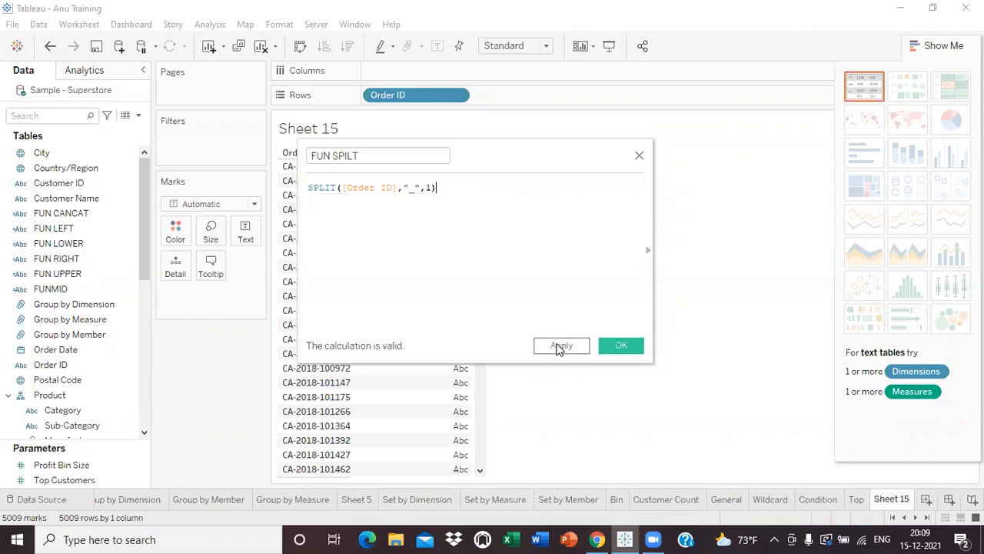
pyautogui.click(621, 346)
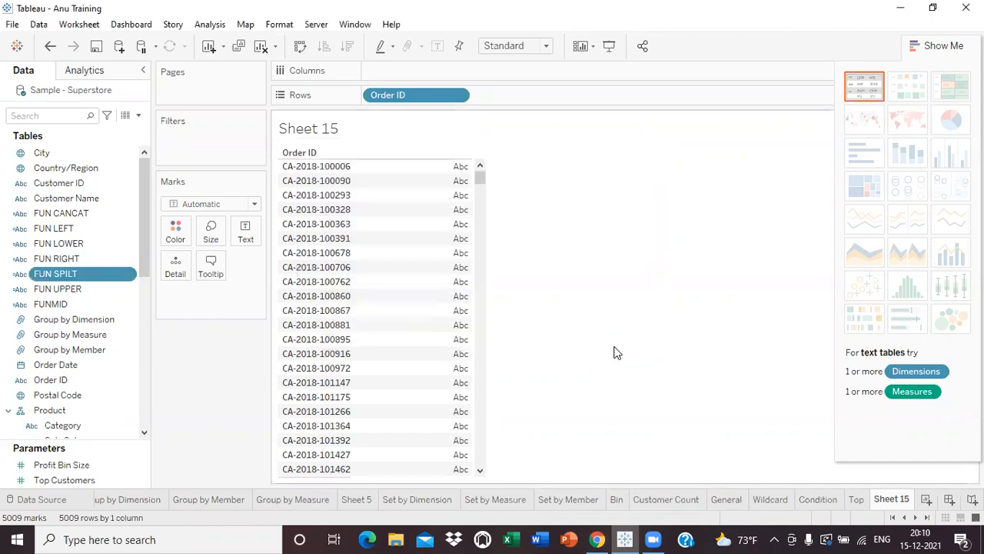
pyautogui.moveTo(131, 273); pyautogui.dragTo(510, 103)
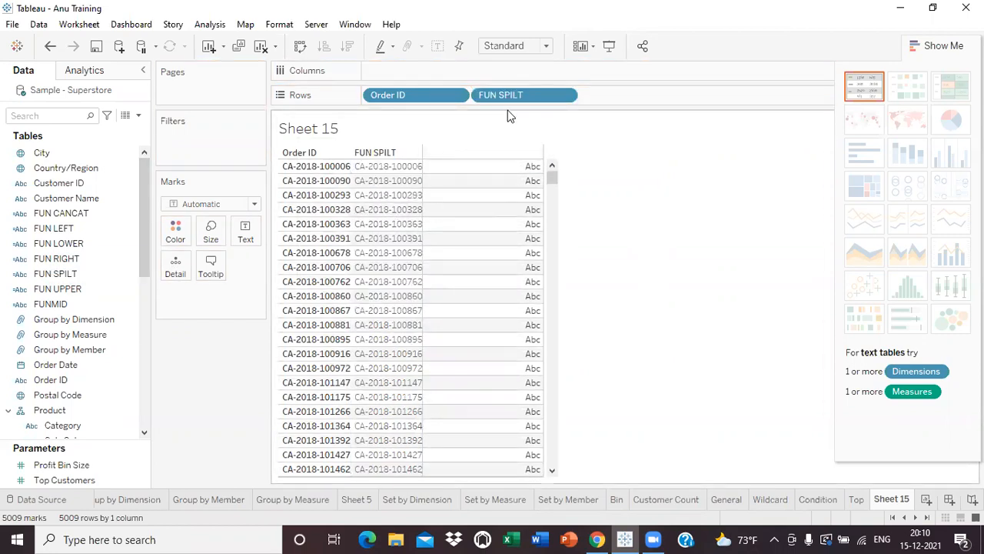
# - Remove FUN SPILT from Rows and add it again after Order ID
pyautogui.moveTo(505, 93); pyautogui.dragTo(209, 341)
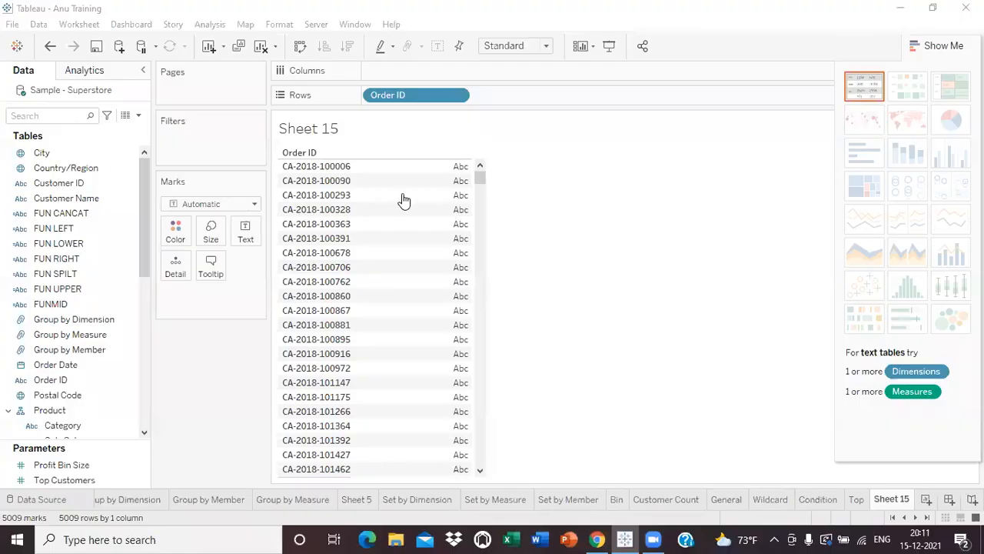
pyautogui.click(50, 231)
pyautogui.click(47, 277)
pyautogui.moveTo(47, 277); pyautogui.dragTo(500, 95)
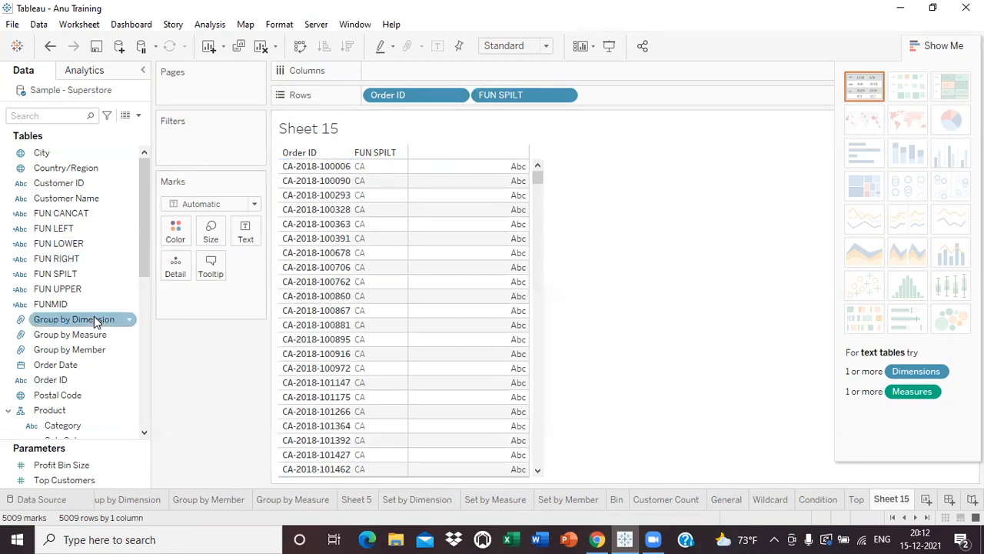
# - Create another calculated field and name it FUN SPLIT2
pyautogui.click(138, 115)
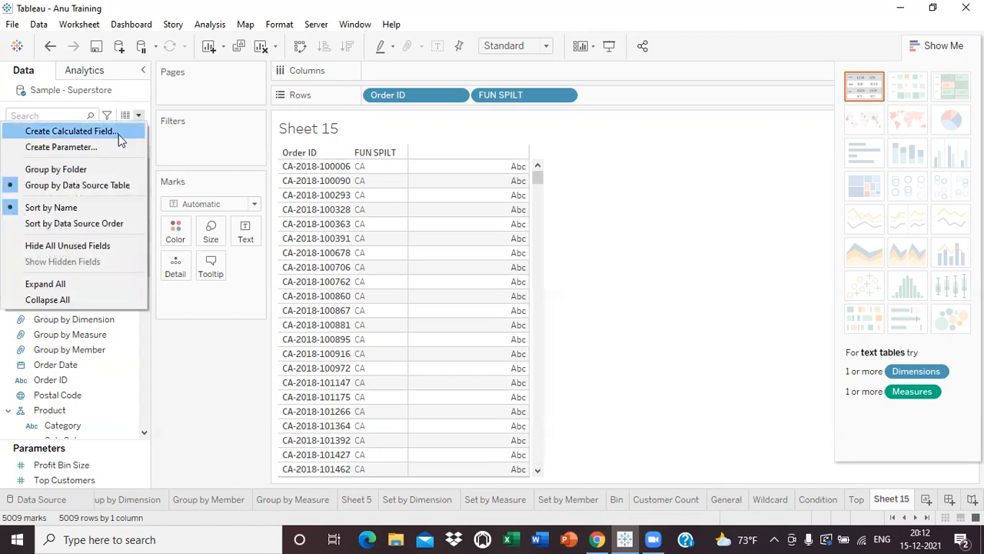
pyautogui.click(117, 134)
pyautogui.click(382, 157)
pyautogui.press('BackSpace')
pyautogui.press('BackSpace')
pyautogui.press('BackSpace')
pyautogui.press('BackSpace')
pyautogui.press('BackSpace')
pyautogui.press('BackSpace')
pyautogui.press('BackSpace')
pyautogui.press('BackSpace')
pyautogui.press('BackSpace')
pyautogui.press('BackSpace')
pyautogui.press('BackSpace')
pyautogui.press('BackSpace')
pyautogui.write('FUN SP')
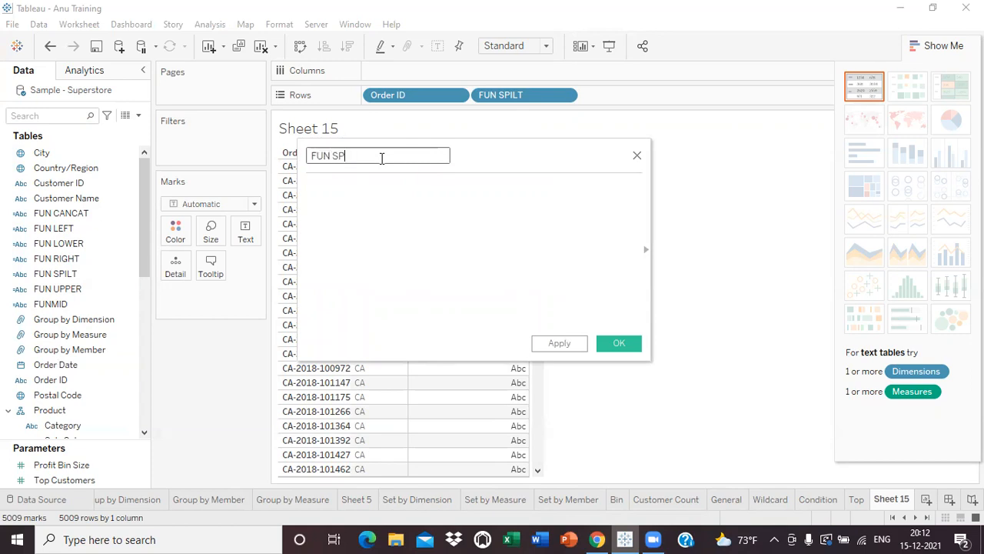
pyautogui.write('LIT2')
# - Begin the FUN SPLIT2 formula with the SPLIT function, using the Order ID field as its string
pyautogui.click(371, 189)
pyautogui.write('SPLIT')
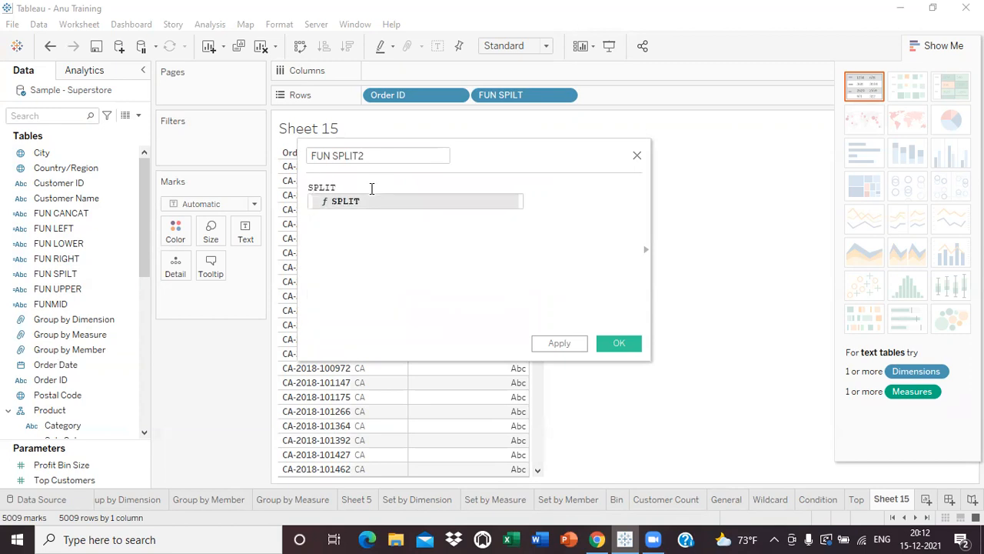
pyautogui.press('Return')
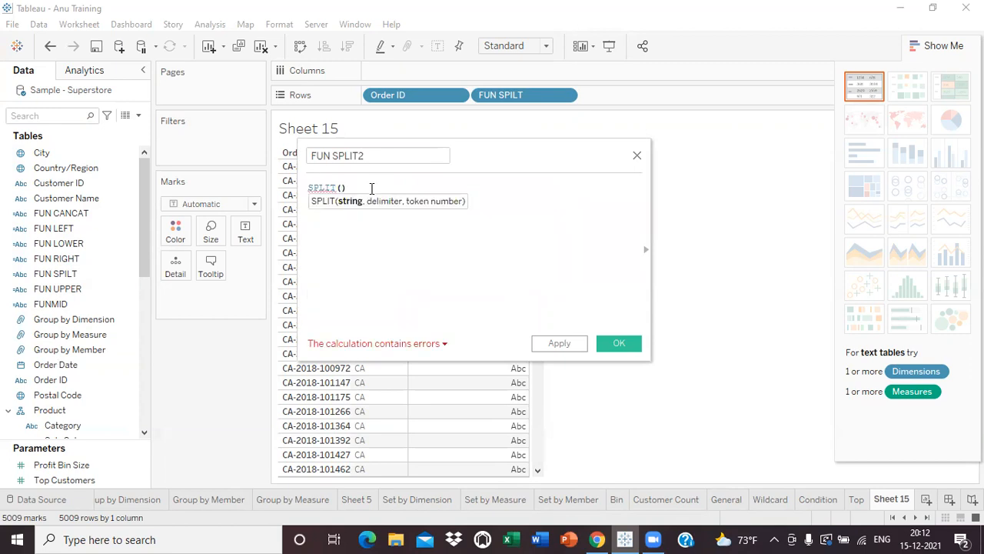
pyautogui.write('ORDE')
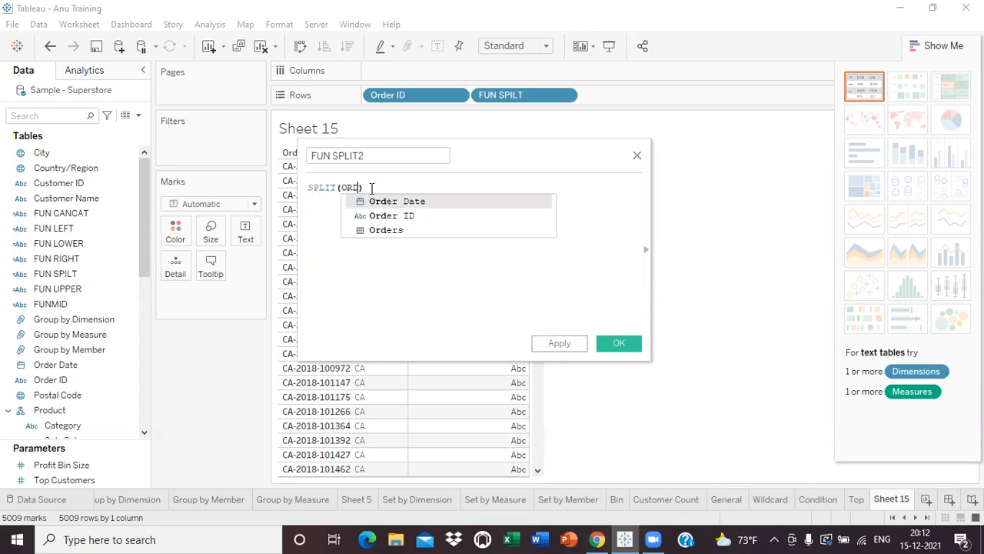
pyautogui.doubleClick(392, 216)
pyautogui.press('Return')
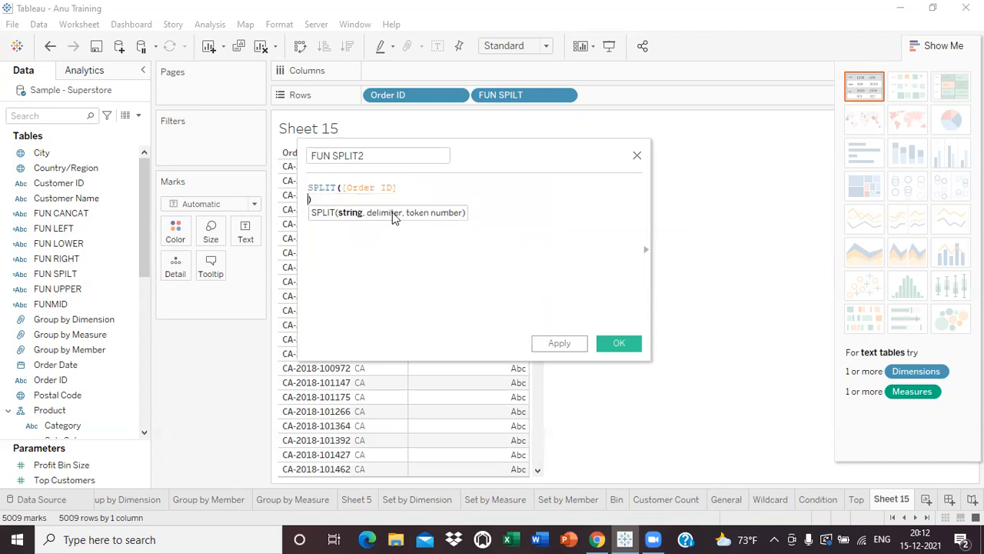
pyautogui.press('BackSpace')
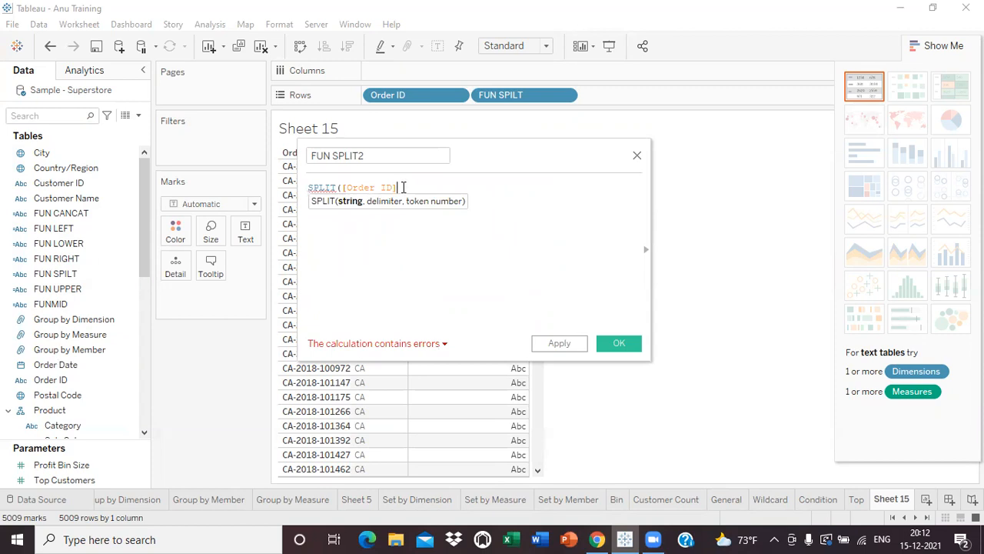
# - Add a hyphen delimiter and token number 2 to form SPLIT([Order ID],"-",2), and save the FUN SPLIT2 field
pyautogui.write(',')
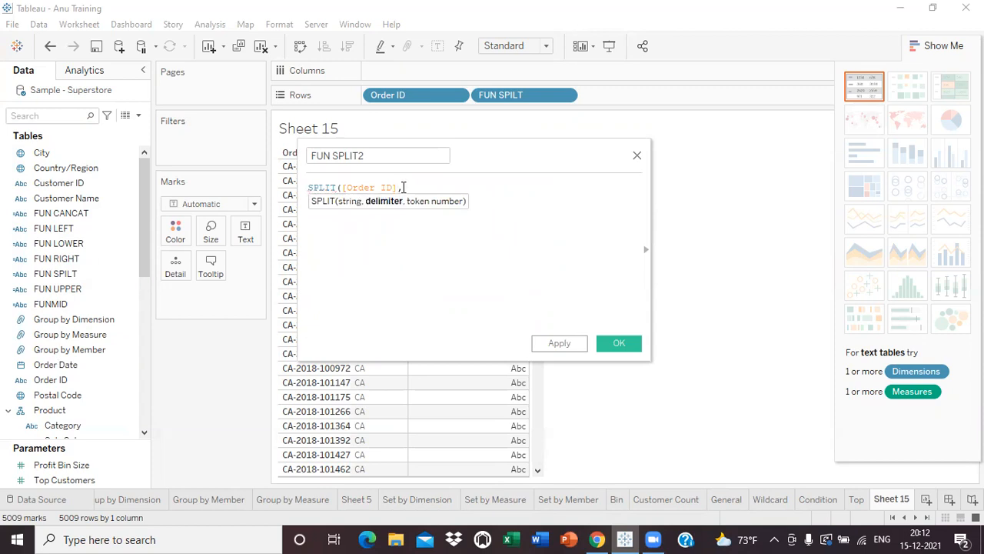
pyautogui.write("'-")
pyautogui.write('"-')
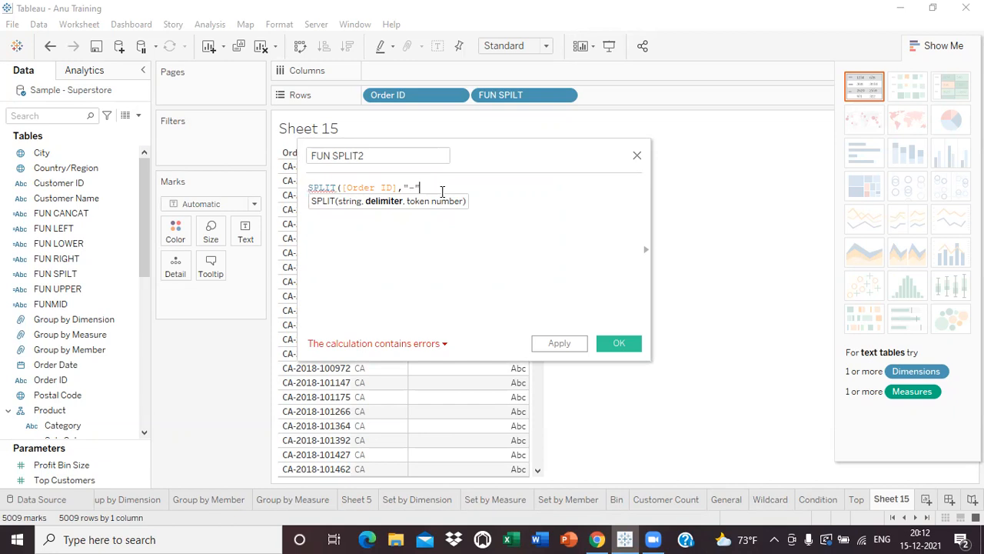
pyautogui.write(',')
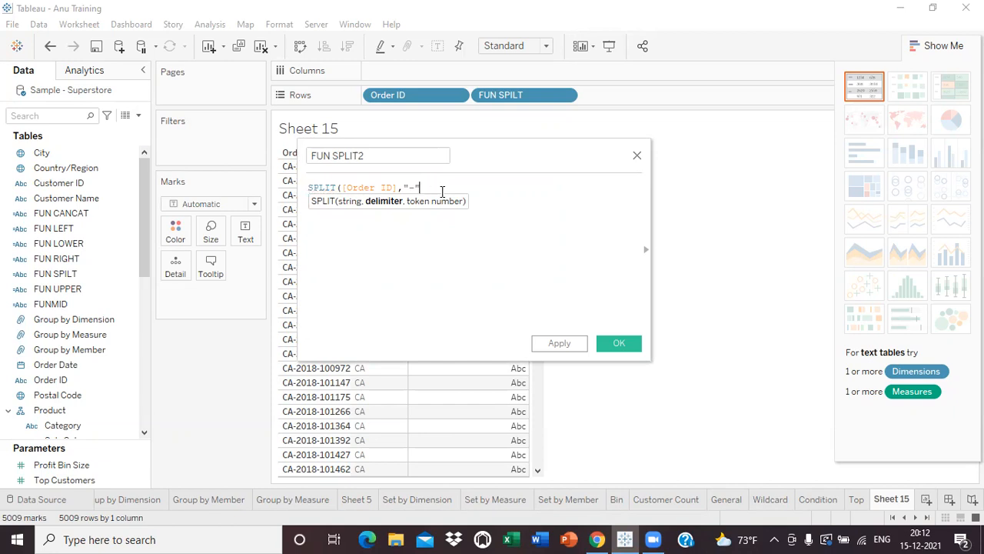
pyautogui.write(',')
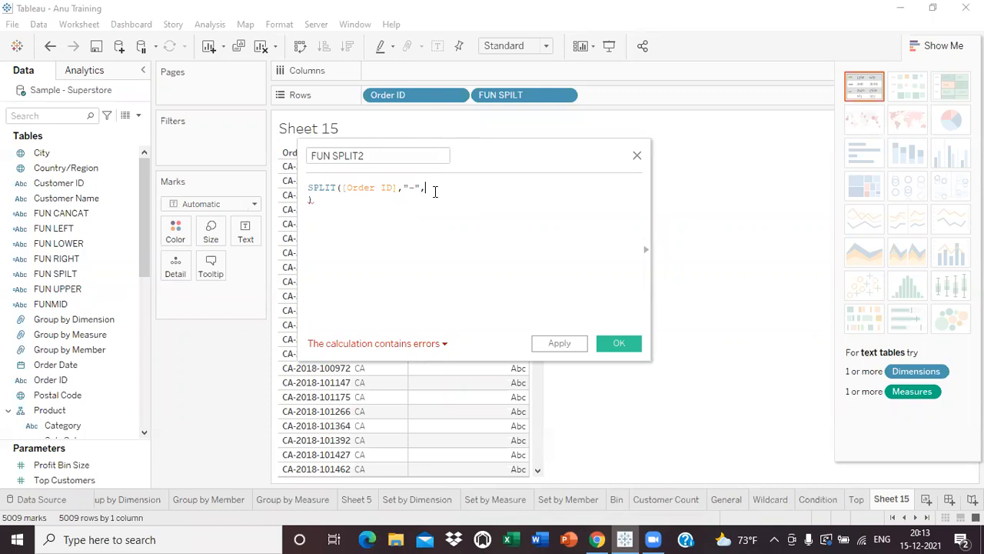
pyautogui.write('2')
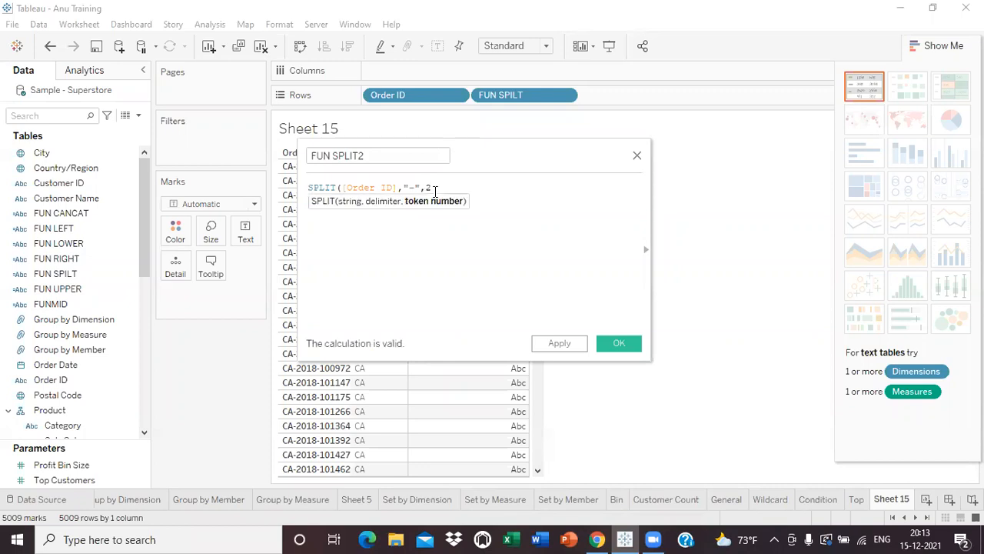
pyautogui.press('Return')
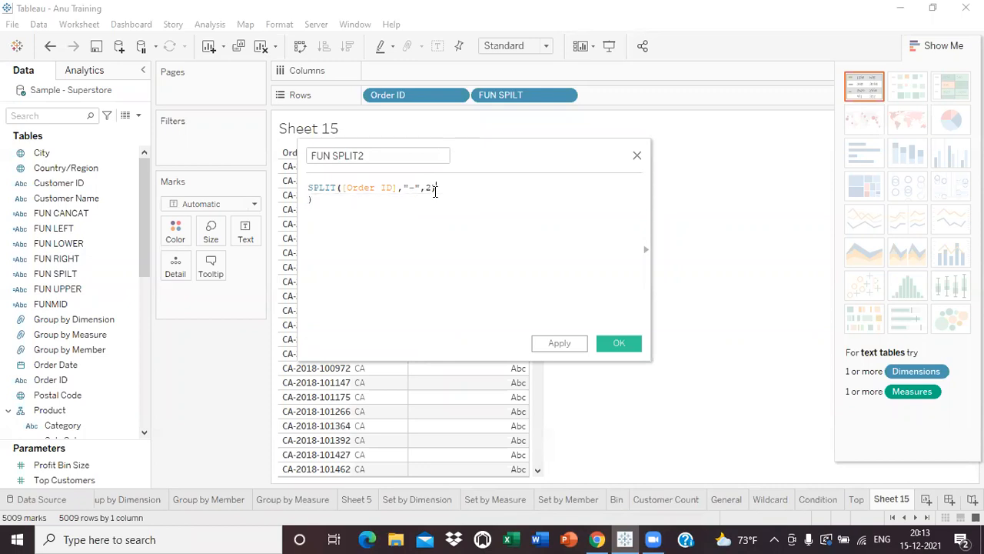
pyautogui.write(')')
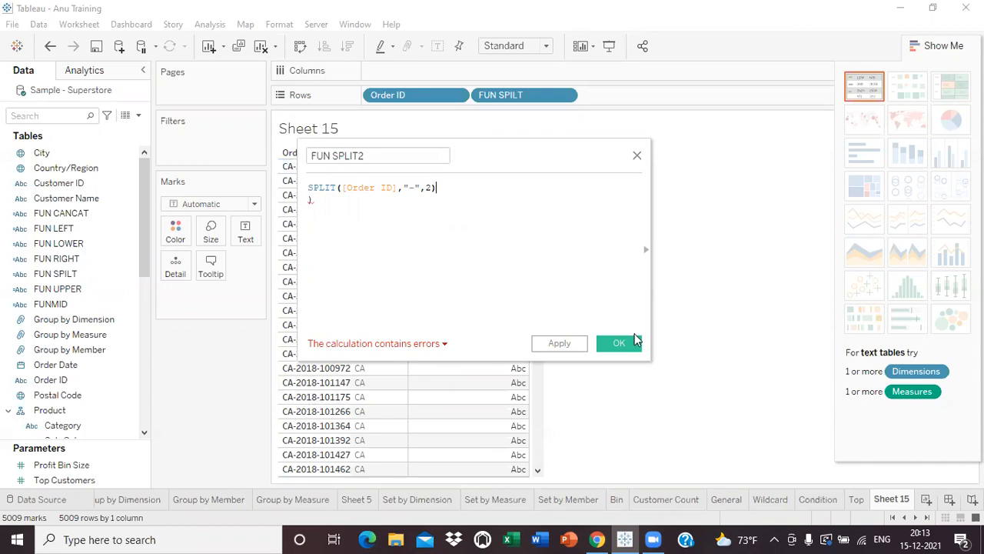
pyautogui.click(560, 343)
pyautogui.click(619, 345)
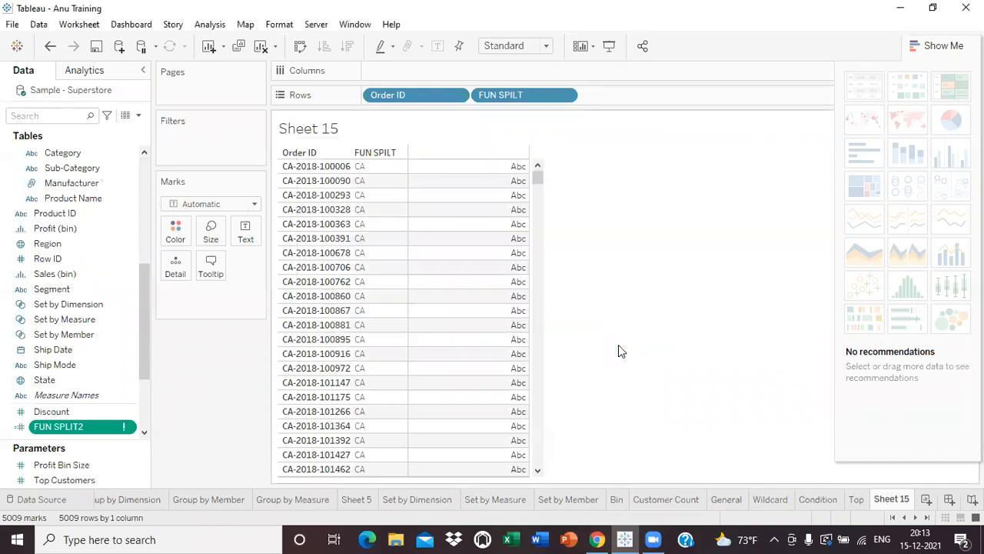
# - Remove the stray closing parenthesis from the FUN SPLIT2 formula and add the corrected field to Rows after FUN SPILT
pyautogui.click(130, 429)
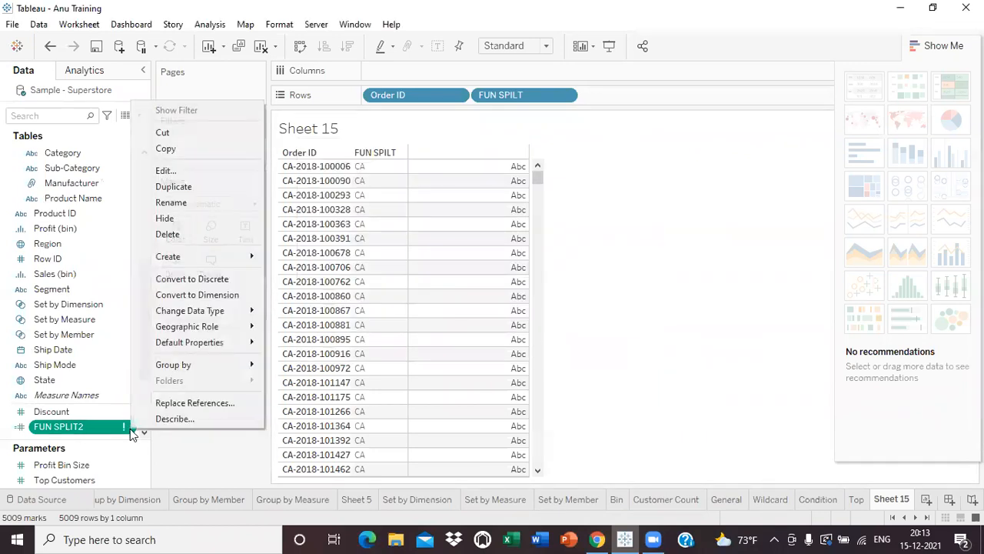
pyautogui.click(189, 171)
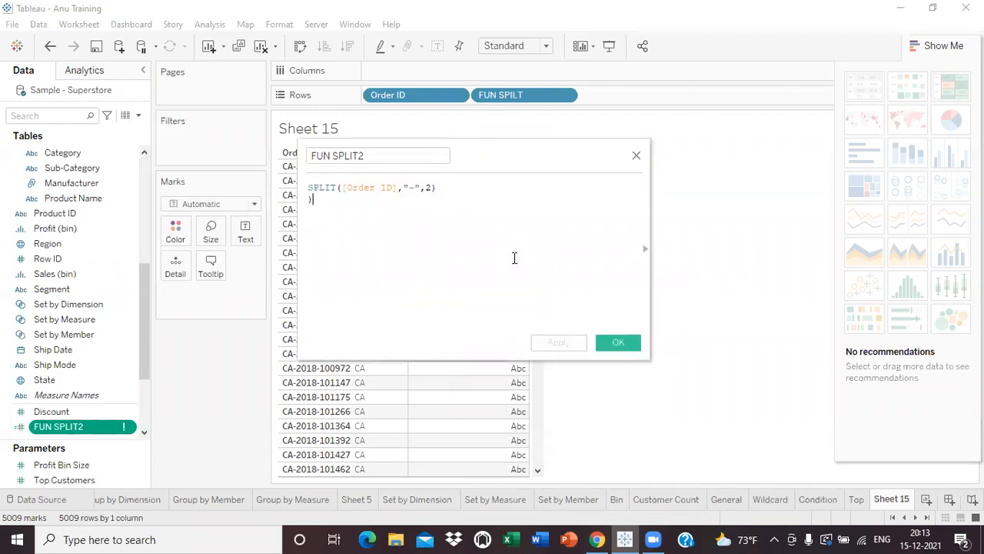
pyautogui.click(441, 187)
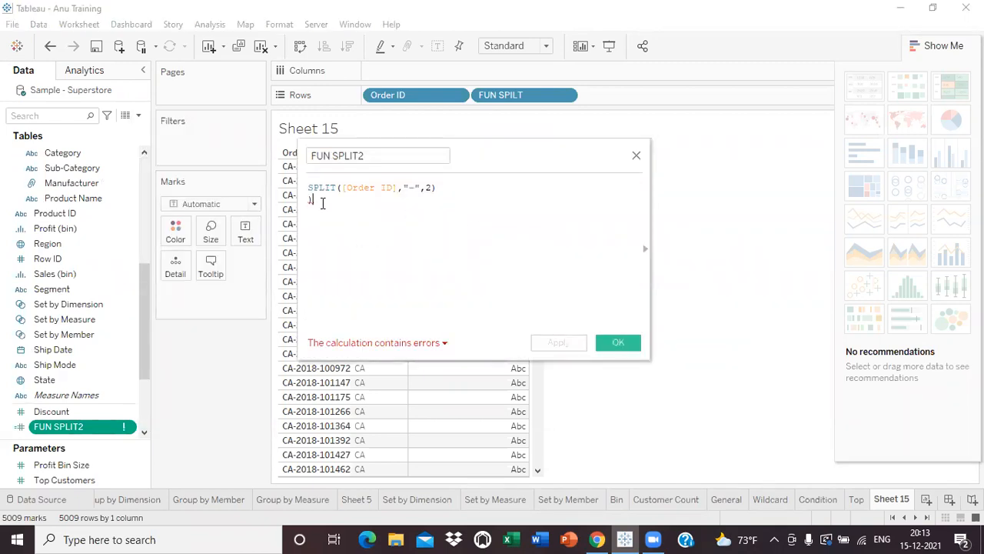
pyautogui.press('BackSpace')
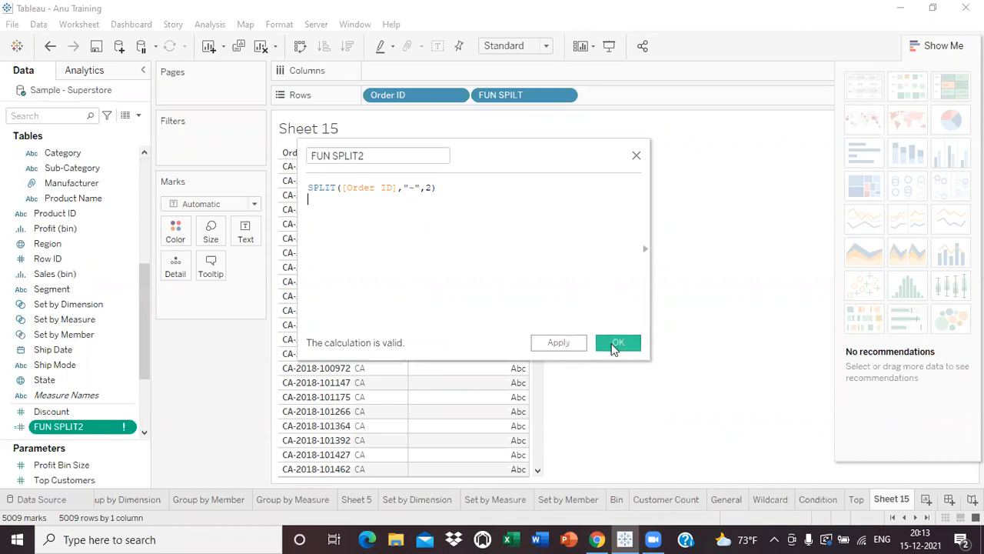
pyautogui.click(616, 344)
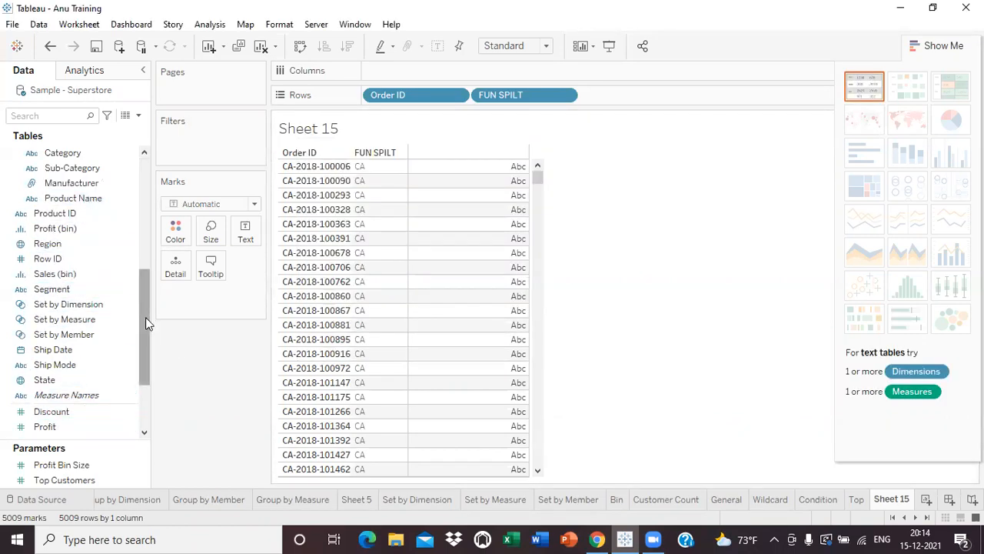
pyautogui.moveTo(145, 317); pyautogui.dragTo(145, 239)
pyautogui.moveTo(57, 198); pyautogui.dragTo(616, 89)
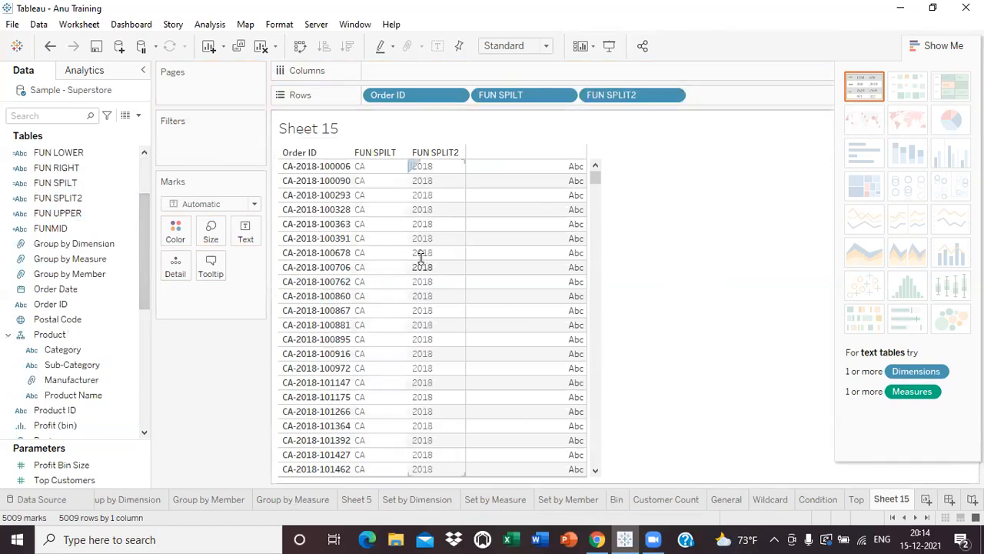
# - Edit the FUN SPLIT2 formula to use token number 3, forming SPLIT([Order ID],"-",3), and save the field
pyautogui.click(61, 213)
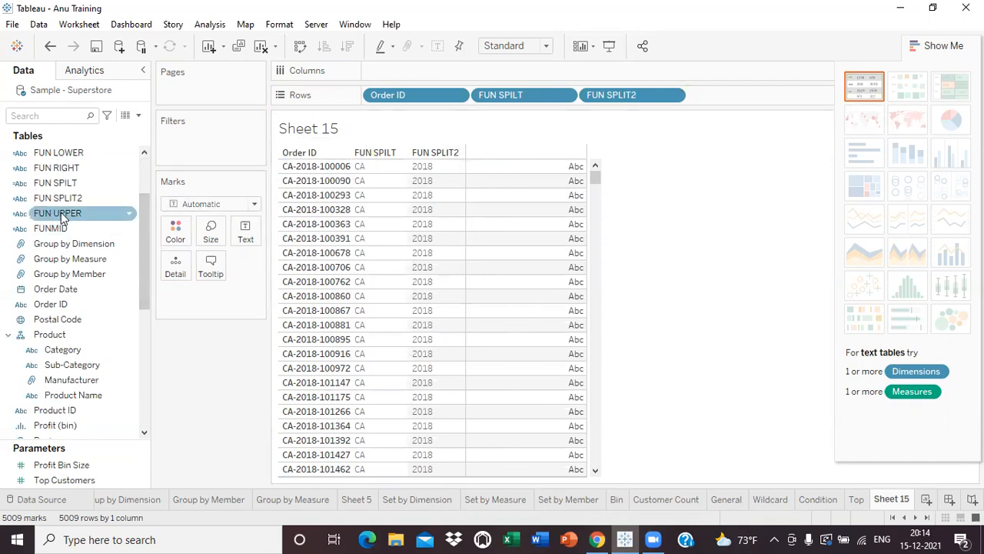
pyautogui.click(127, 198)
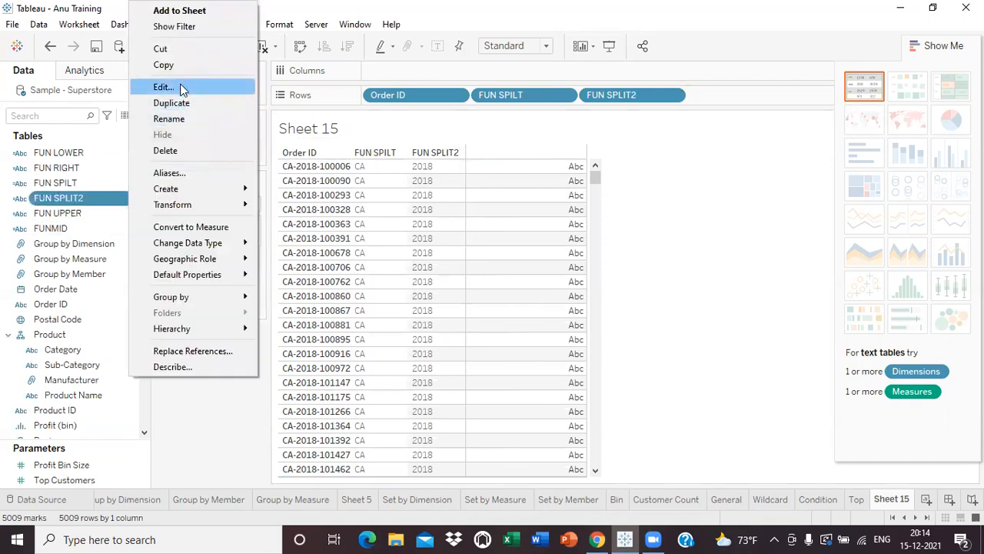
pyautogui.click(163, 87)
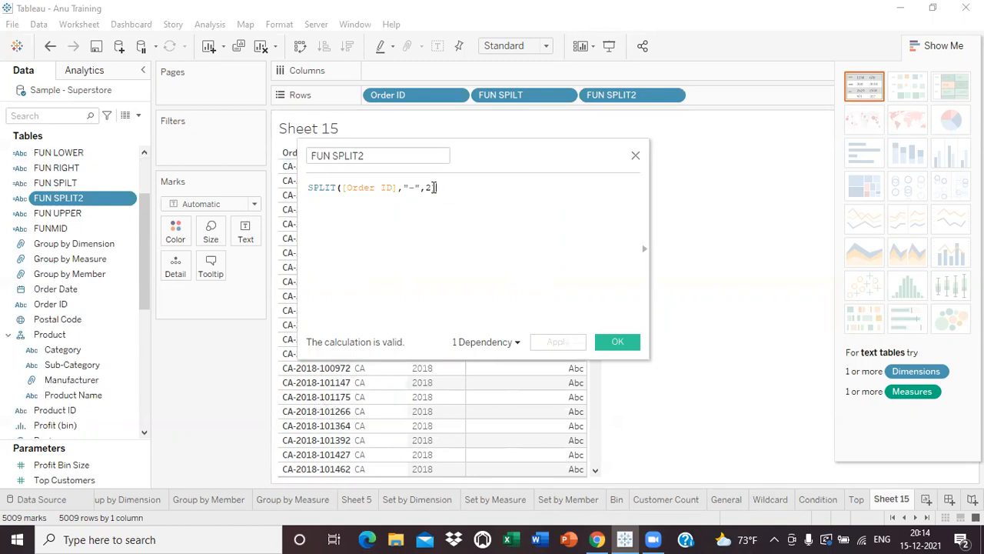
pyautogui.click(433, 187)
pyautogui.press('BackSpace')
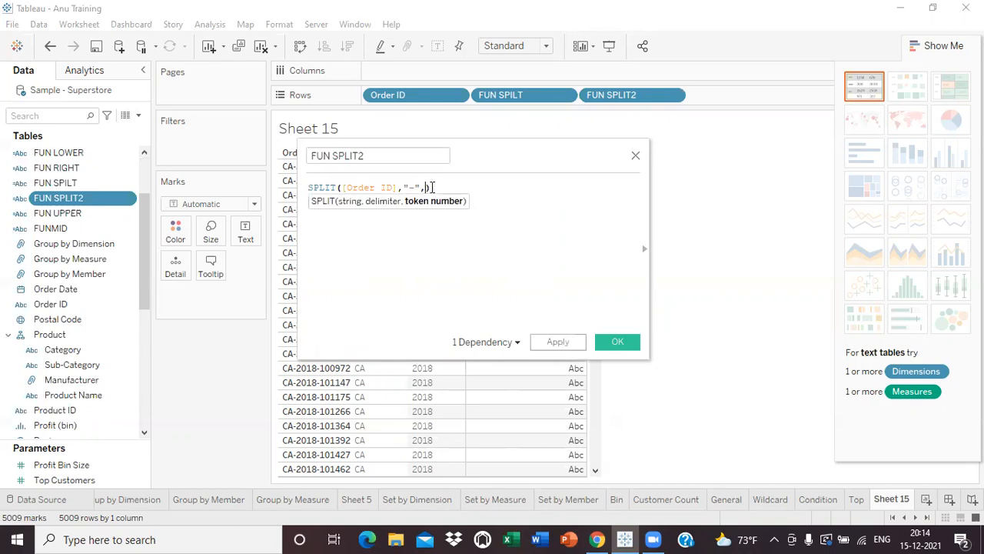
pyautogui.write('3')
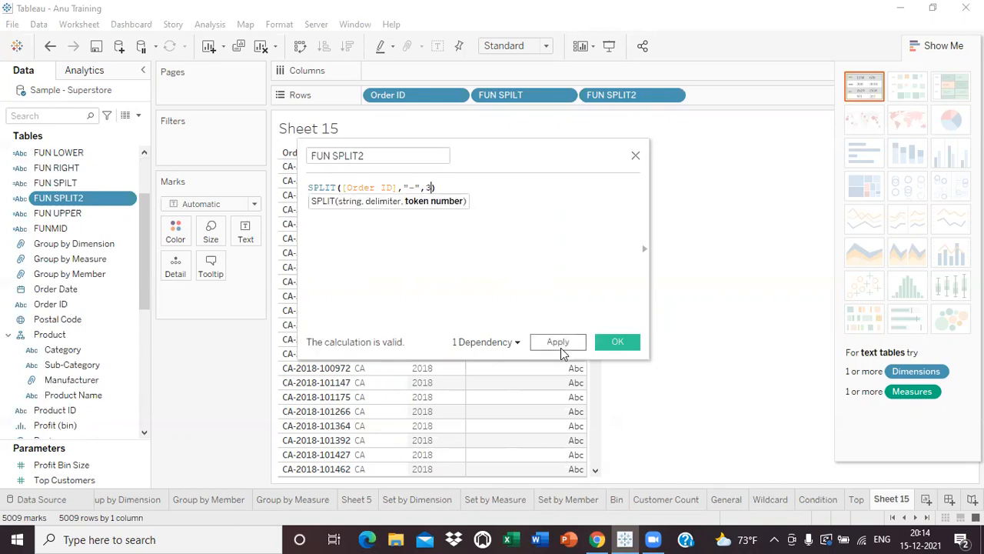
pyautogui.click(565, 344)
pyautogui.click(609, 342)
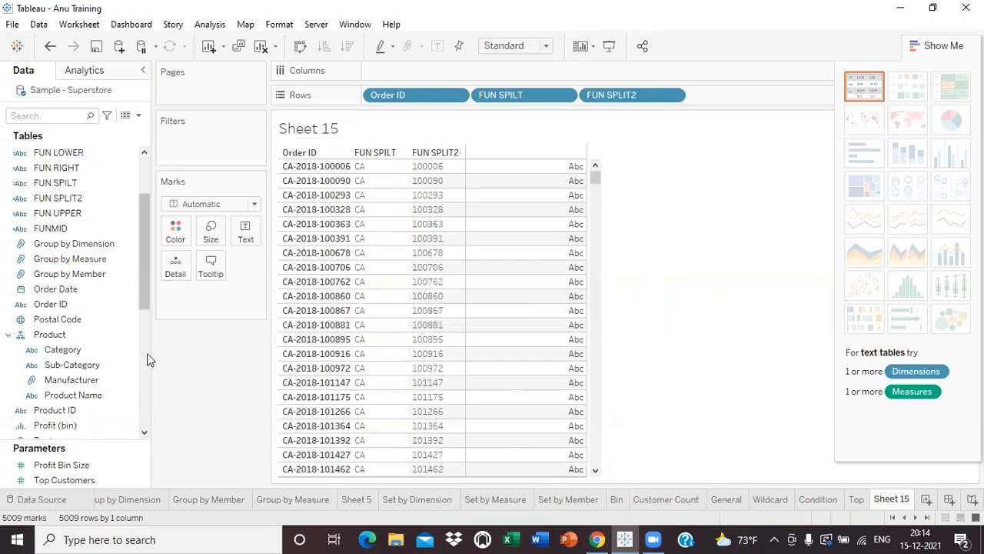